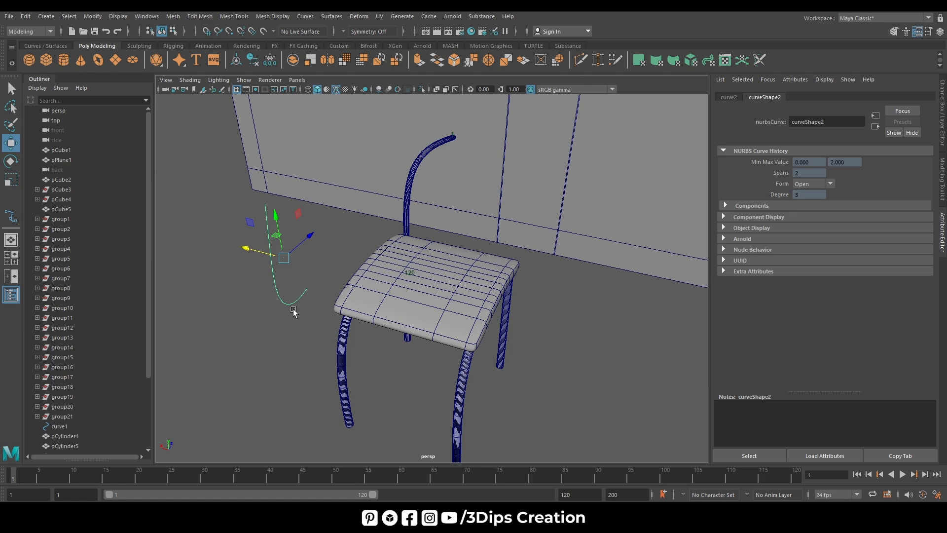
# - Create a polygon cylinder and move it along Z until it sits near the chair in the top view
pyautogui.click(318, 337)
pyautogui.press('space')
pyautogui.press('space')
pyautogui.scroll(-12, 314, 292)
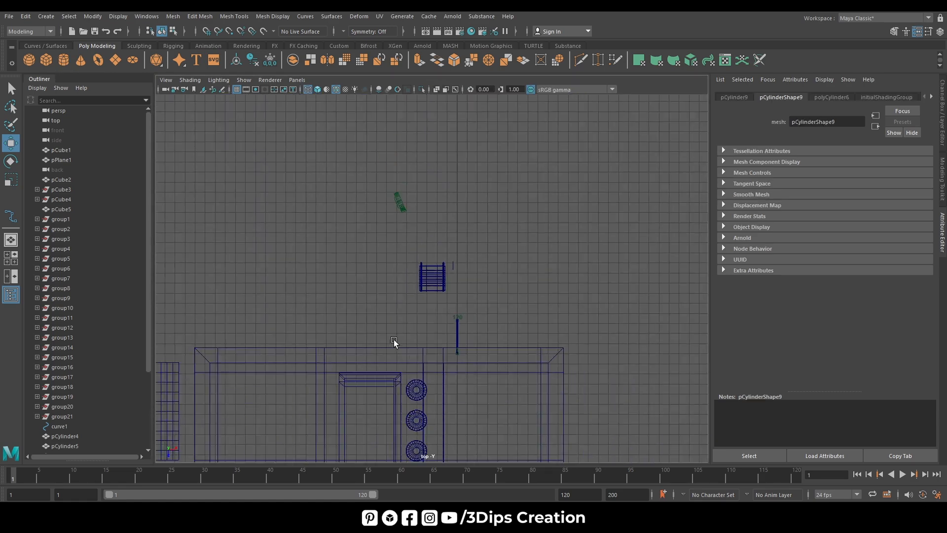
pyautogui.scroll(-10, 393, 341)
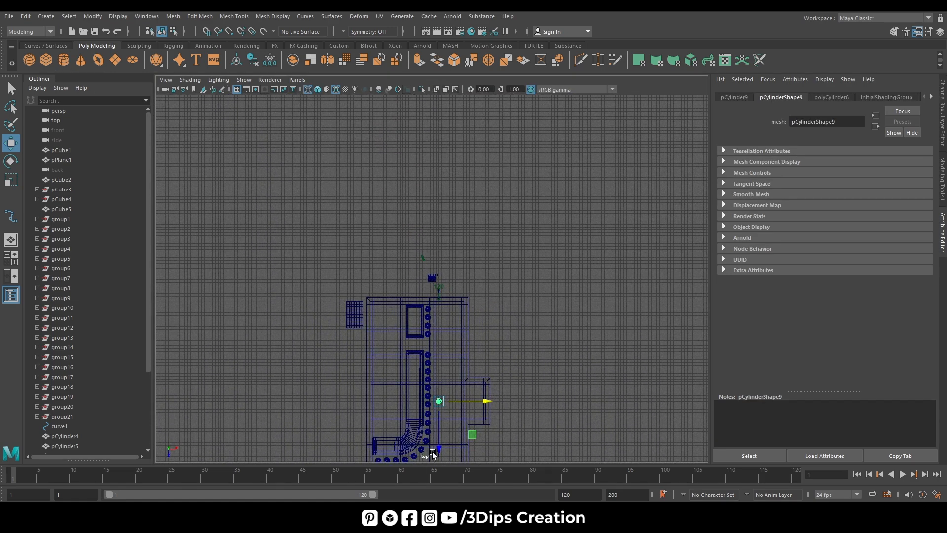
pyautogui.moveTo(433, 453); pyautogui.dragTo(465, 318)
pyautogui.press('f')
pyautogui.scroll(-5, 466, 304)
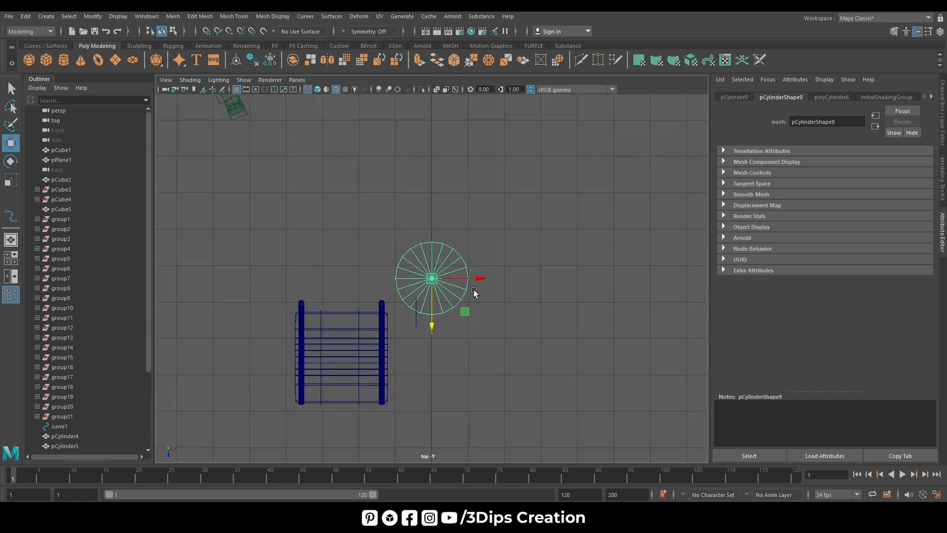
pyautogui.scroll(6, 474, 293)
# - Scale the cylinder down uniformly and shift it along negative X in the top view
pyautogui.press('r')
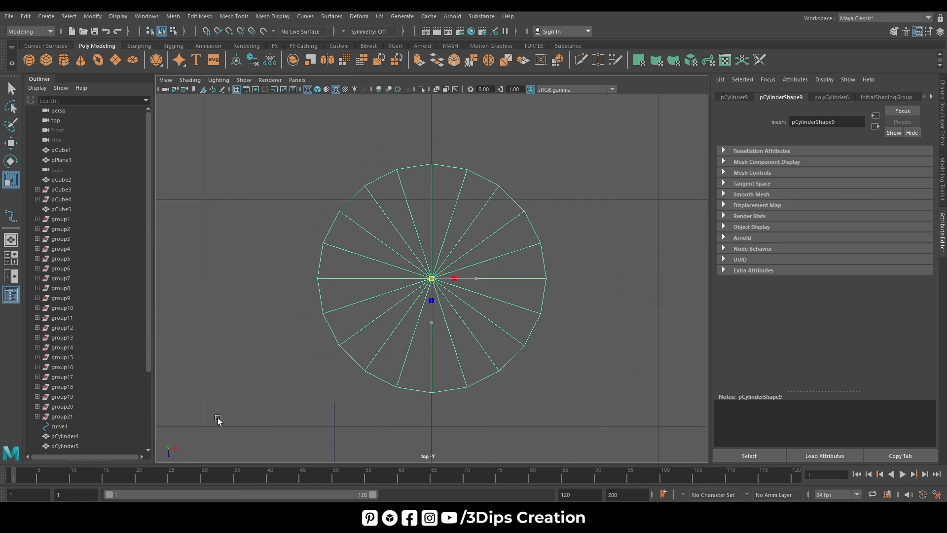
pyautogui.moveTo(218, 418); pyautogui.dragTo(27, 514)
pyautogui.press('w')
pyautogui.moveTo(480, 280); pyautogui.dragTo(290, 321)
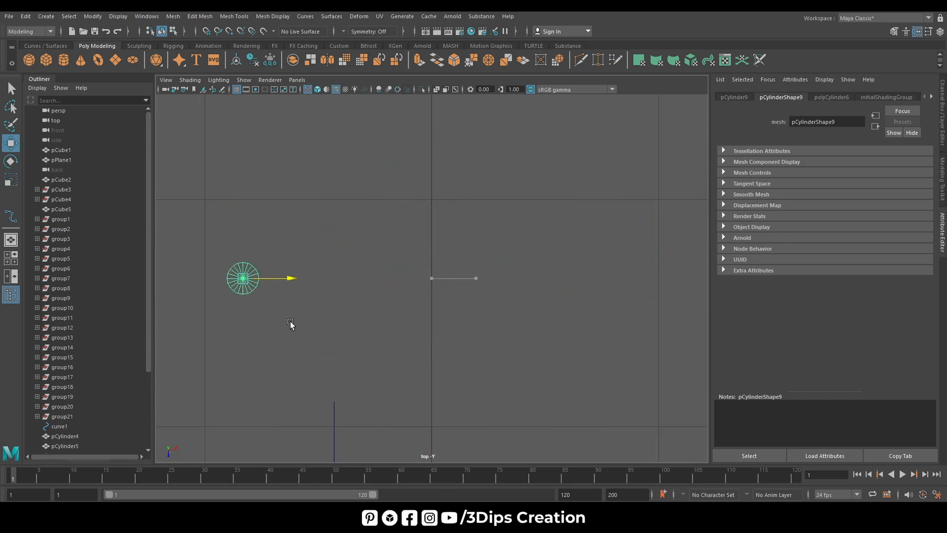
# - Raise the cylinder to the chair leg in the front view and scale it to 0.074 to match the leg's thickness
pyautogui.press('space')
pyautogui.press('space')
pyautogui.scroll(-12, 385, 414)
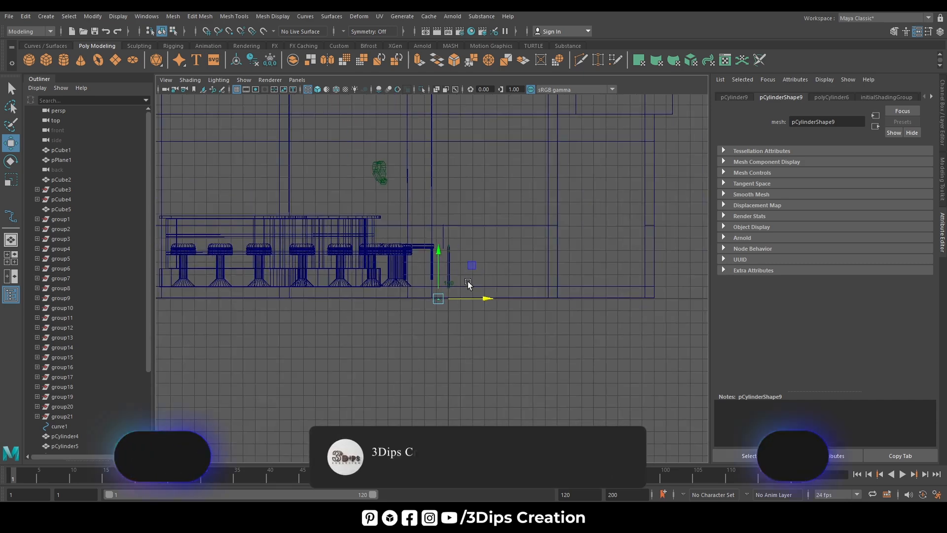
pyautogui.scroll(4, 467, 281)
pyautogui.scroll(5, 468, 281)
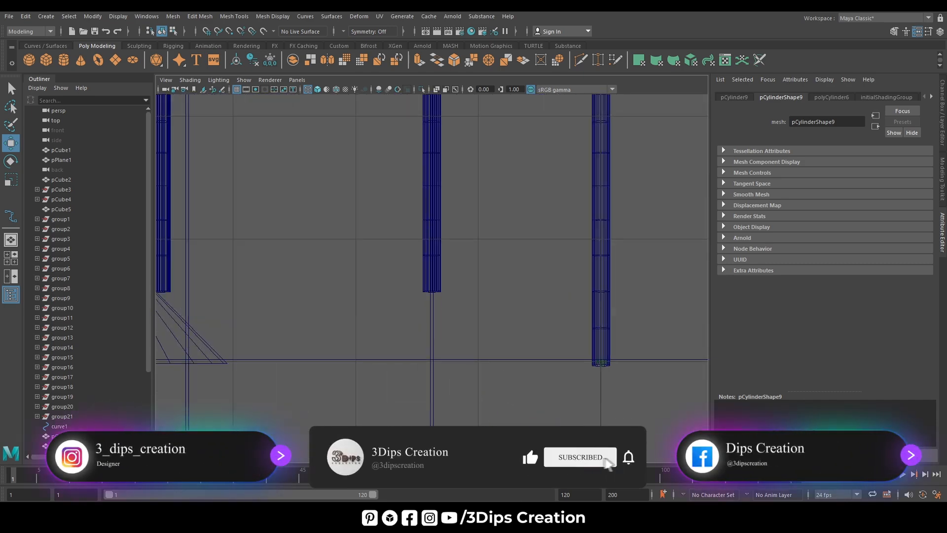
pyautogui.moveTo(460, 153); pyautogui.dragTo(463, 227, button='middle')
pyautogui.moveTo(543, 270); pyautogui.dragTo(487, 285)
pyautogui.press('f')
pyautogui.scroll(4, 464, 288)
pyautogui.press('r')
pyautogui.press('w')
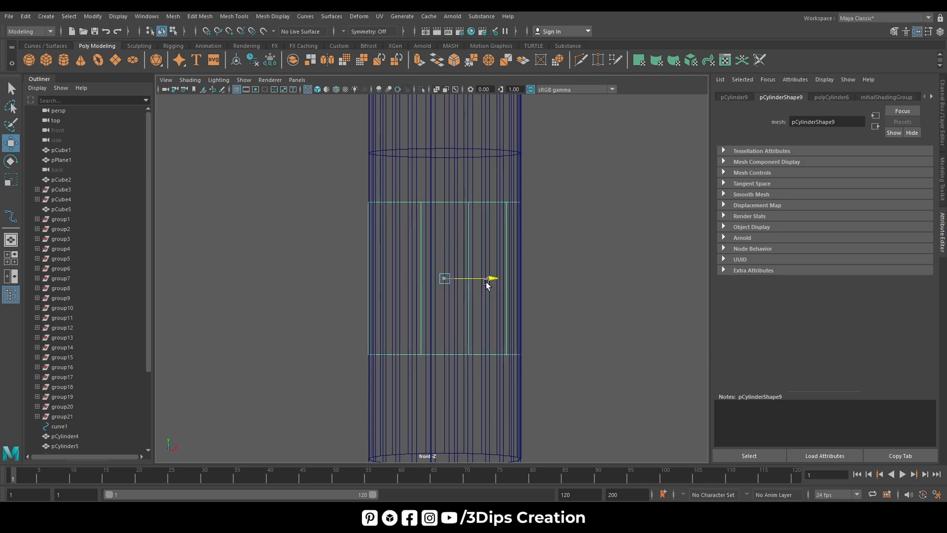
# - Move the cylinder to the lower end of the backrest curve in the front view and flatten it to Scale Y 0.039
pyautogui.scroll(-10, 481, 290)
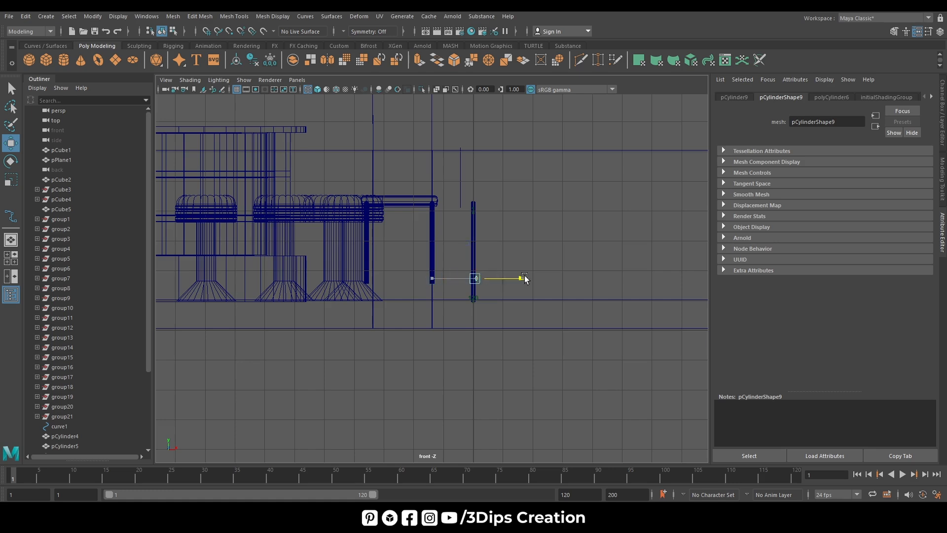
pyautogui.moveTo(502, 235); pyautogui.dragTo(503, 157)
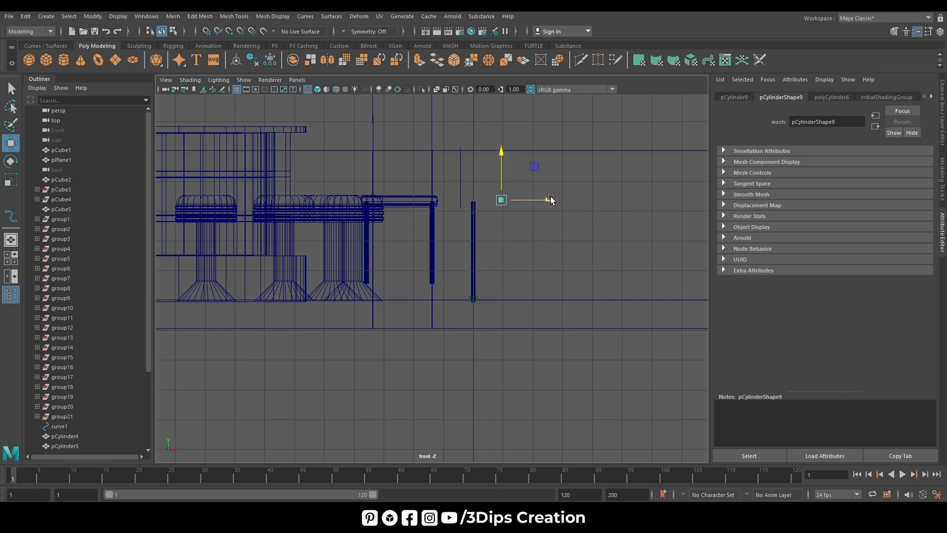
pyautogui.moveTo(551, 199); pyautogui.dragTo(508, 218)
pyautogui.press('f')
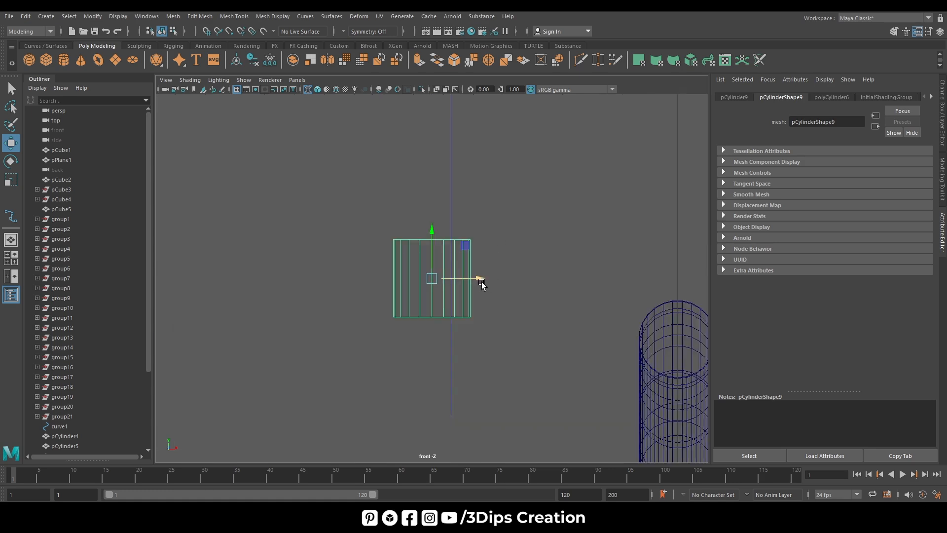
pyautogui.moveTo(481, 282); pyautogui.dragTo(499, 280)
pyautogui.moveTo(454, 234); pyautogui.dragTo(465, 376)
pyautogui.press('r')
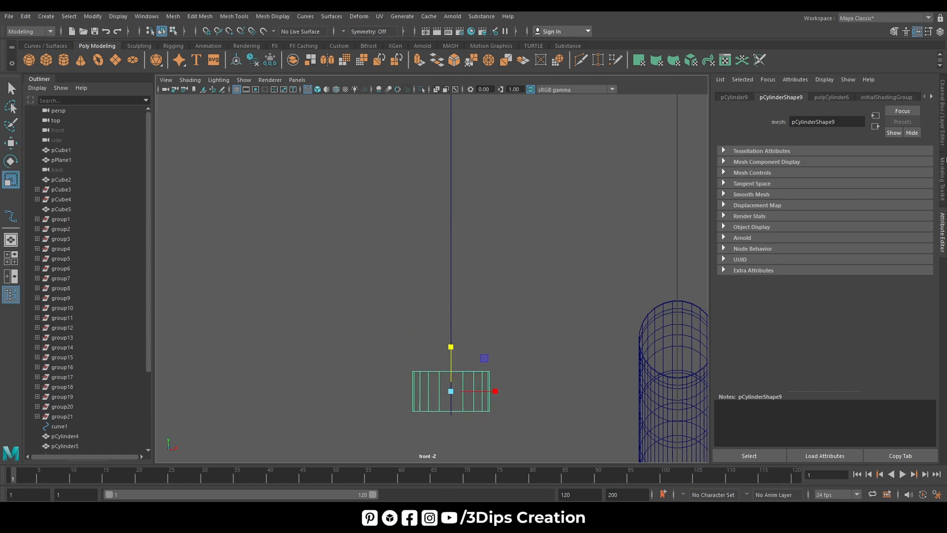
# - Set the cylinder's Subdivisions Axis to 25
pyautogui.click(943, 132)
pyautogui.click(837, 212)
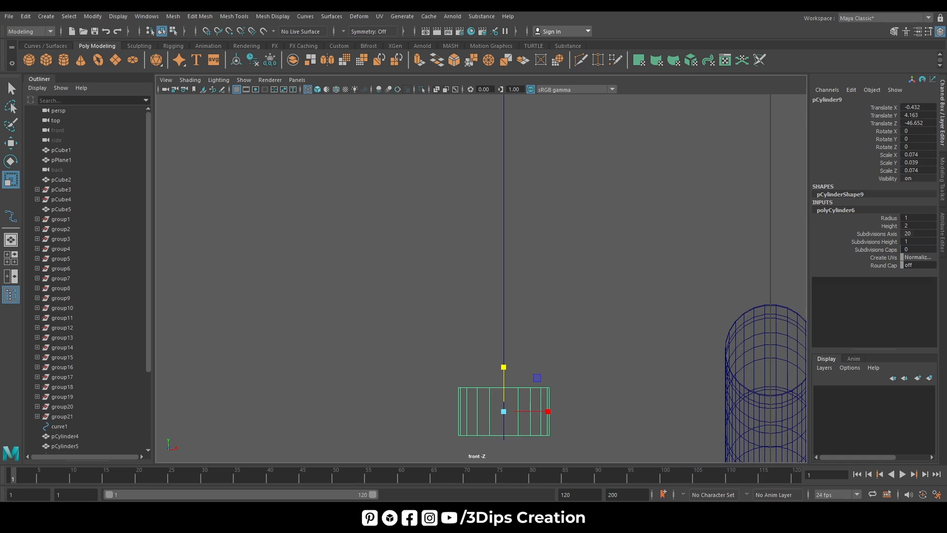
pyautogui.write('24')
pyautogui.press('Return')
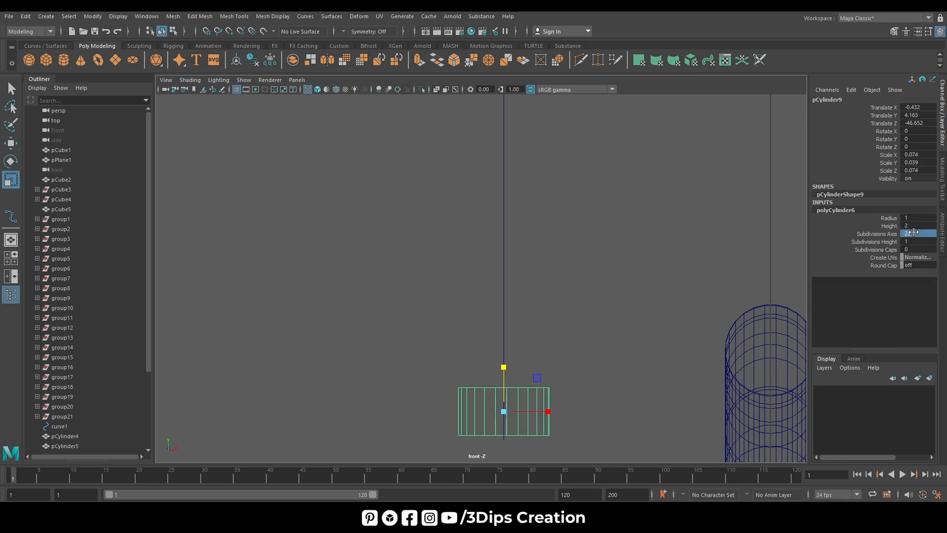
# - Attach the cylinder to the backrest curve as a motion path with the Animation menu set
pyautogui.press('w')
pyautogui.press('space')
pyautogui.press('space')
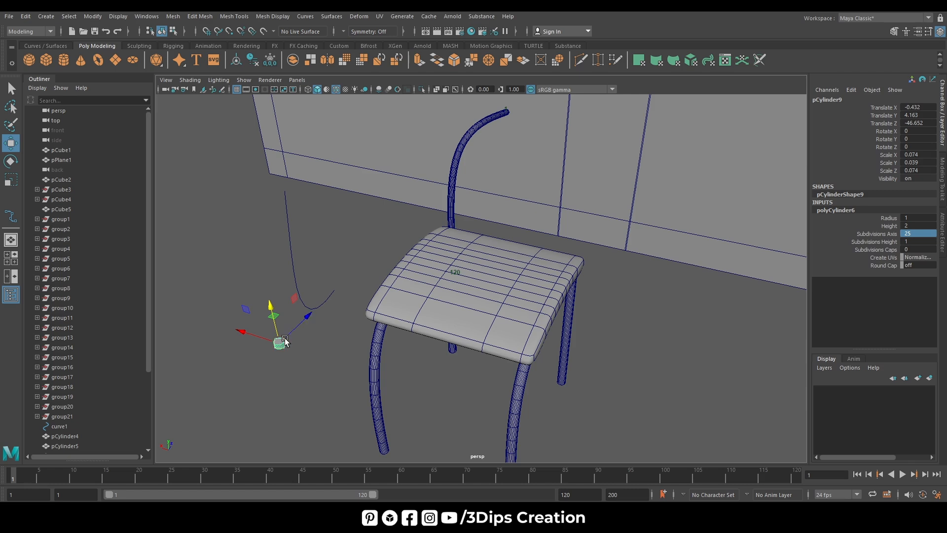
pyautogui.moveTo(290, 264); pyautogui.dragTo(327, 237, button='right')
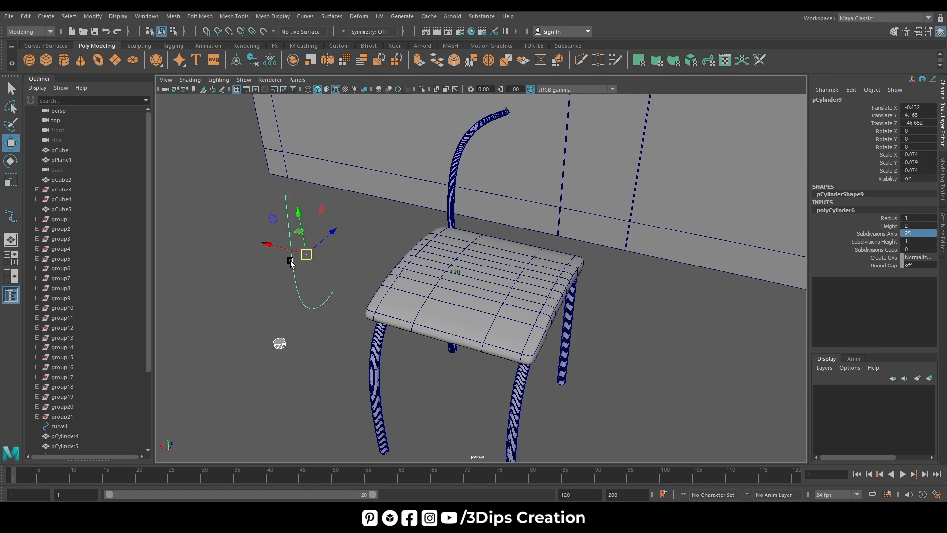
pyautogui.click(25, 34)
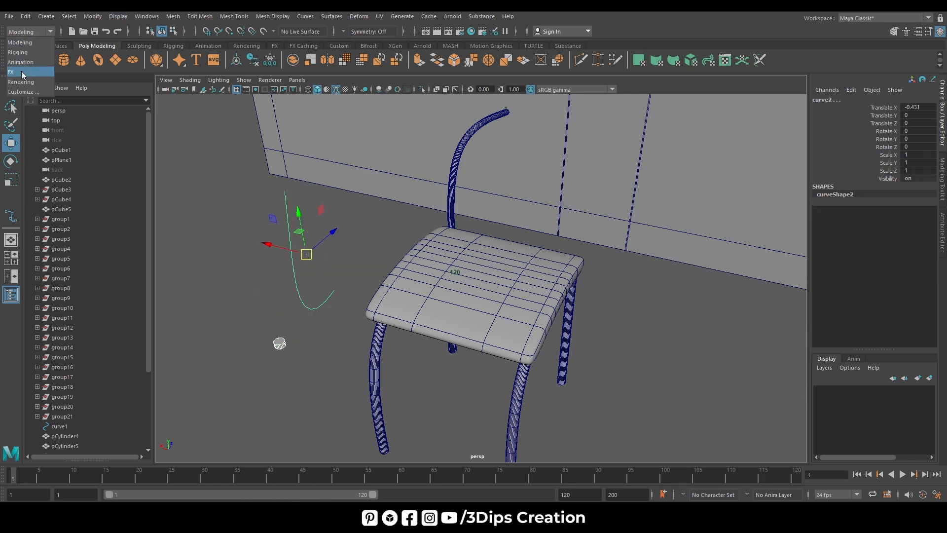
pyautogui.click(22, 62)
pyautogui.click(301, 17)
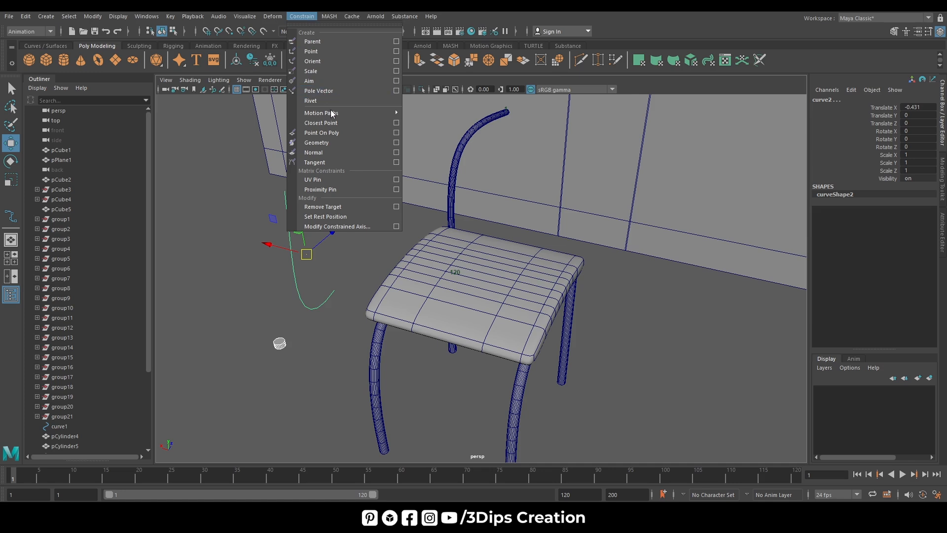
pyautogui.moveTo(332, 114)
pyautogui.click(408, 112)
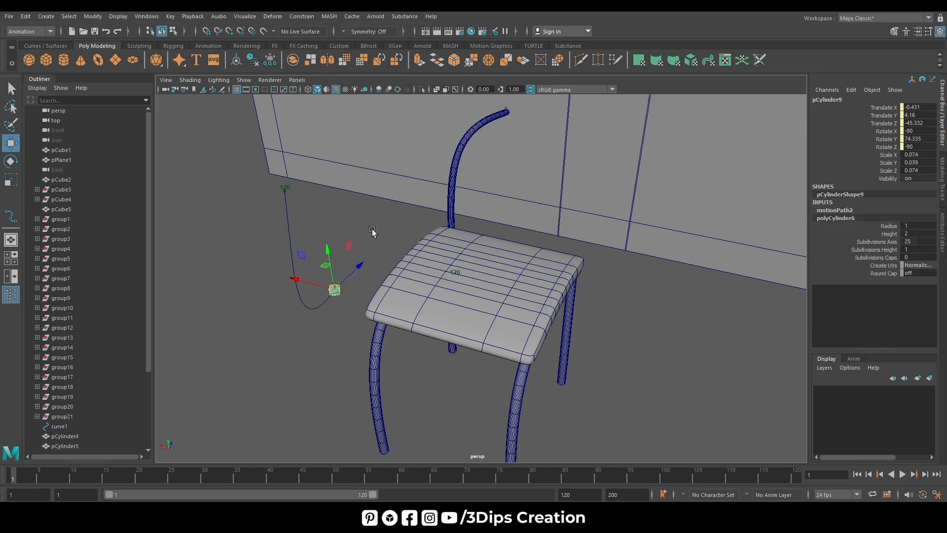
# - Rotate the attached cylinder to about -6.324 in Rotate Y so its end cap faces along the curve
pyautogui.click(333, 316)
pyautogui.click(335, 296)
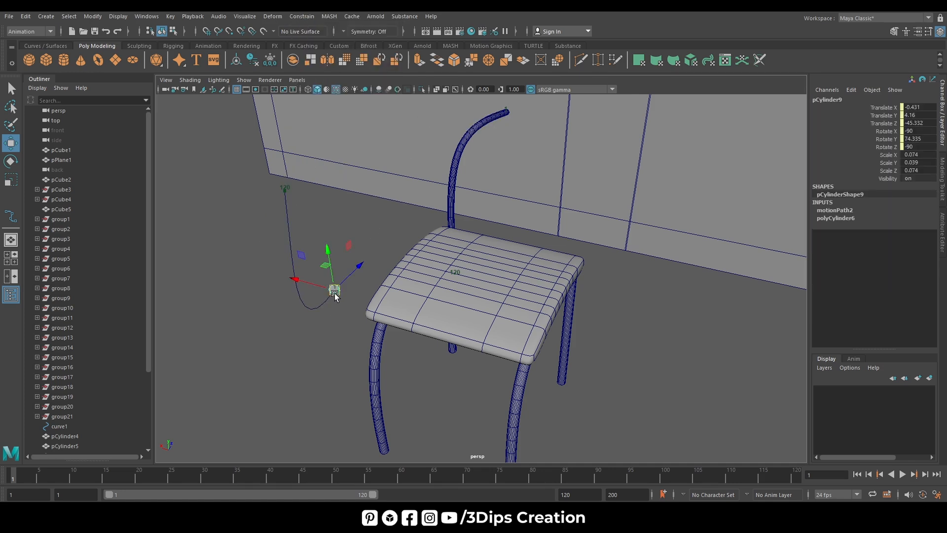
pyautogui.press('f')
pyautogui.press('e')
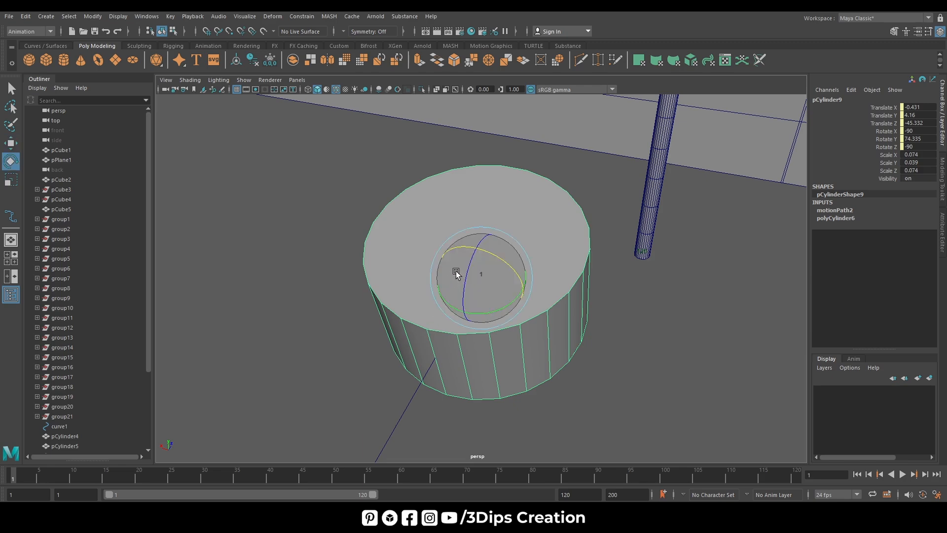
pyautogui.moveTo(465, 270); pyautogui.dragTo(434, 410)
# - Fine-tune the cylinder's Rotate Y to about -9.524 in the side view to align it with the curve's start
pyautogui.press('space')
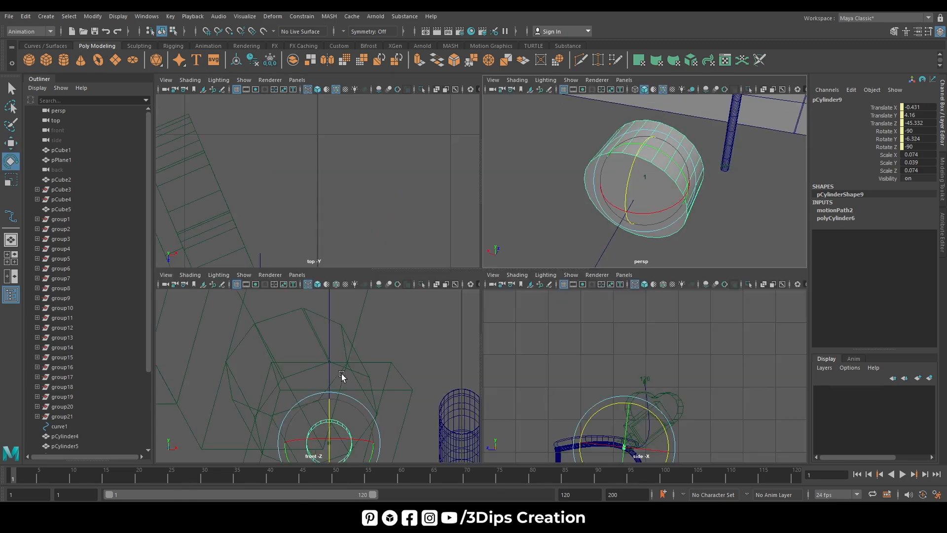
pyautogui.press('space')
pyautogui.press('space')
pyautogui.press('space')
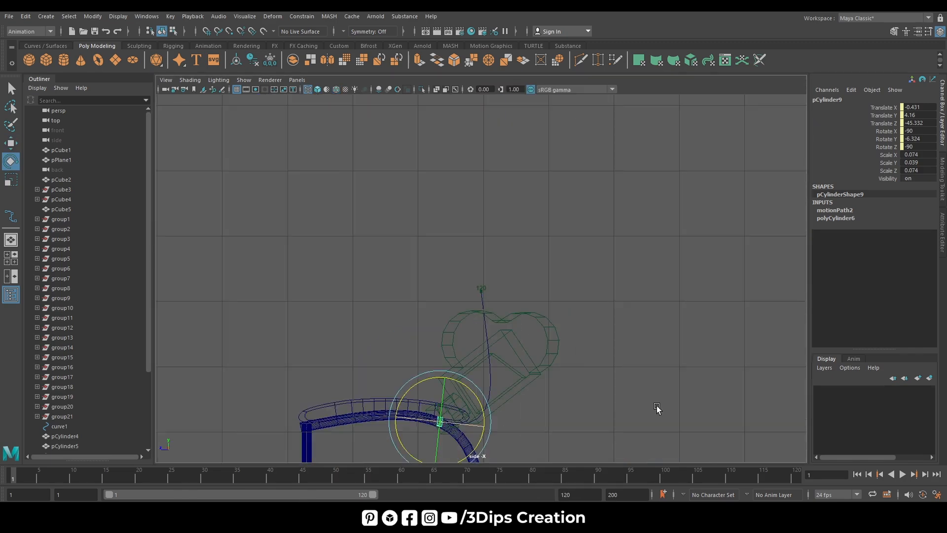
pyautogui.press('f')
pyautogui.scroll(5, 511, 276)
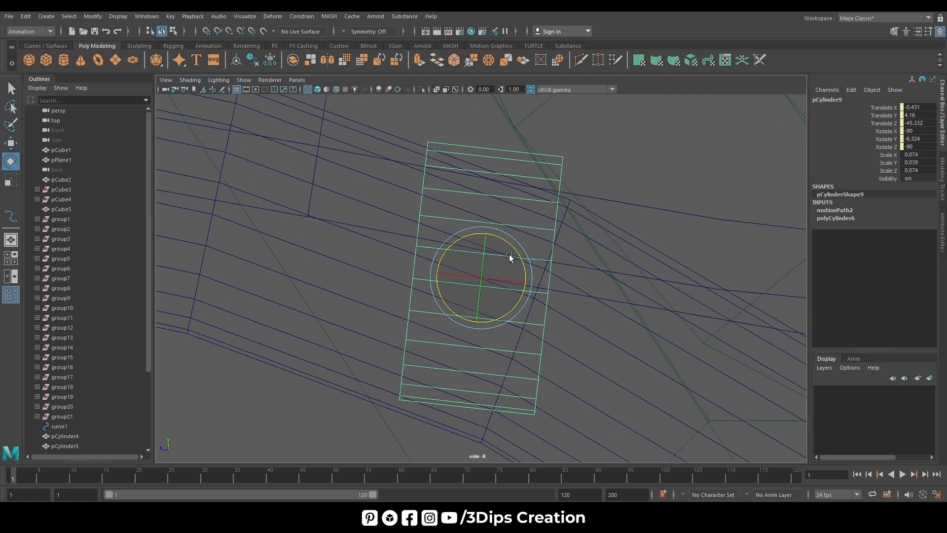
pyautogui.moveTo(509, 253); pyautogui.dragTo(518, 257)
pyautogui.press('space')
pyautogui.press('space')
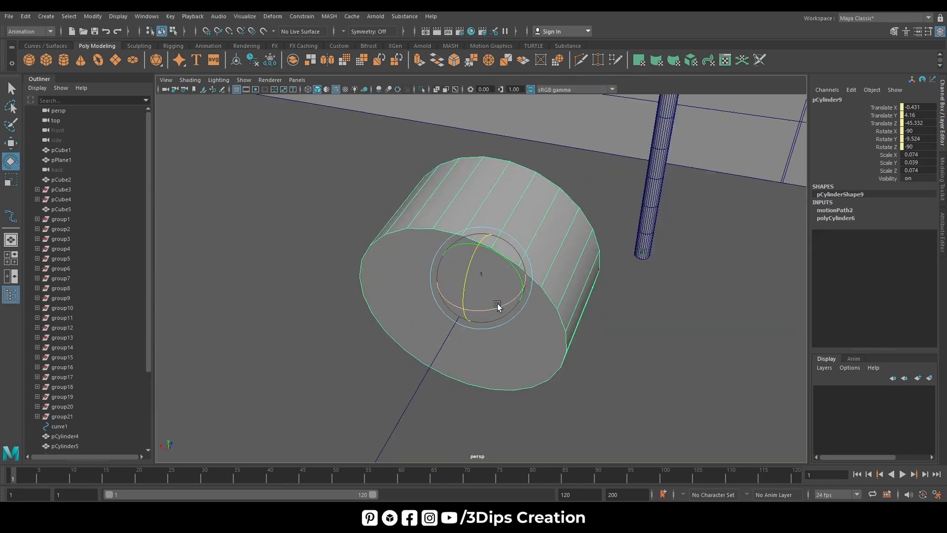
# - Extrude the cylinder's end cap face along the backrest curve
pyautogui.moveTo(497, 250); pyautogui.dragTo(502, 283, button='right')
pyautogui.click(502, 283)
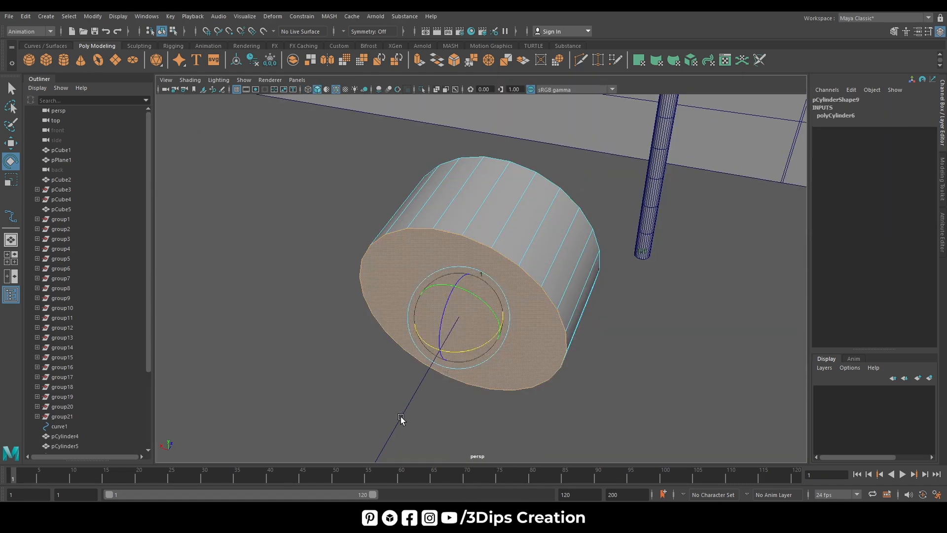
pyautogui.click(401, 416)
pyautogui.press('space')
pyautogui.press('space')
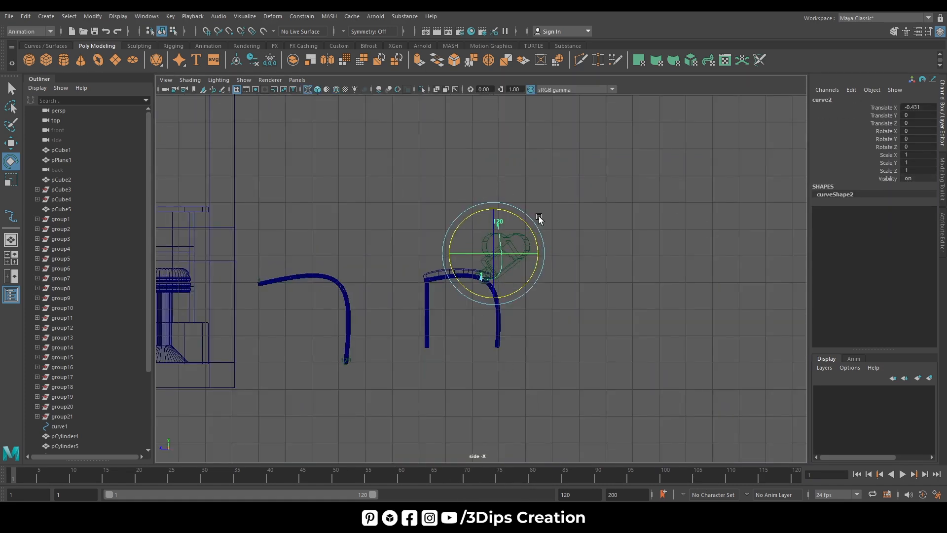
pyautogui.scroll(1, 539, 216)
pyautogui.keyDown('alt'); pyautogui.moveTo(458, 241); pyautogui.dragTo(433, 270, button='middle'); pyautogui.keyUp('alt')
pyautogui.scroll(3, 404, 340)
pyautogui.scroll(-3, 439, 289)
pyautogui.scroll(4, 405, 343)
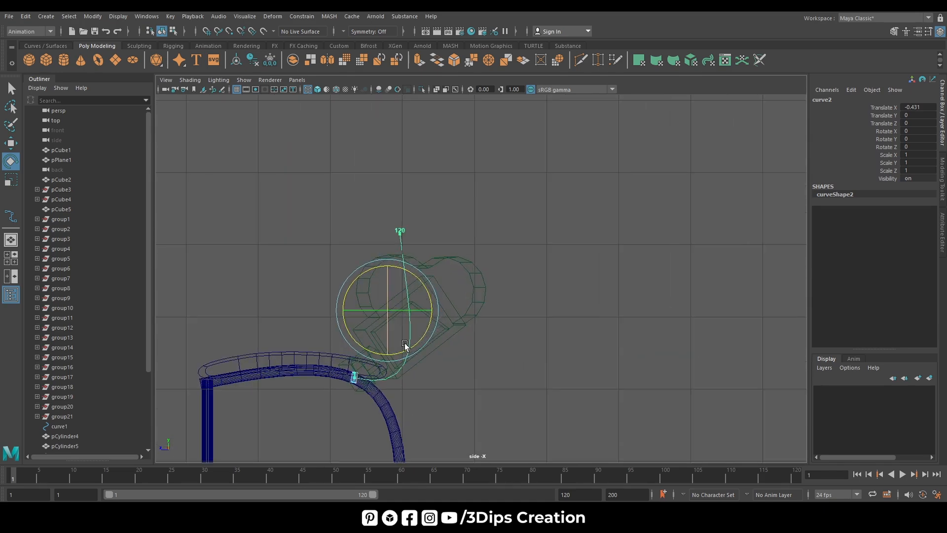
pyautogui.keyDown('alt'); pyautogui.moveTo(404, 343); pyautogui.dragTo(453, 256, button='middle'); pyautogui.keyUp('alt')
pyautogui.scroll(1, 452, 256)
pyautogui.scroll(1, 453, 256)
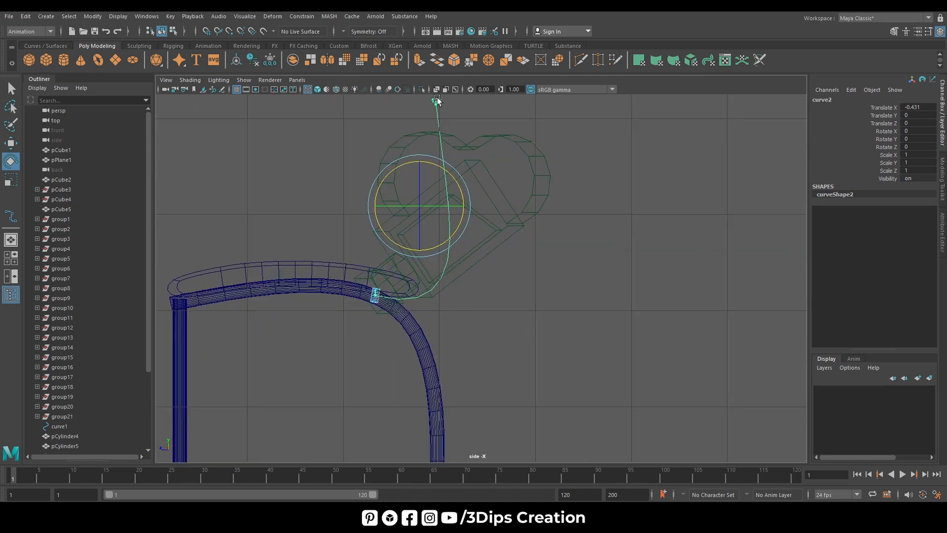
pyautogui.scroll(-3, 463, 125)
pyautogui.keyDown('alt'); pyautogui.moveTo(463, 124); pyautogui.dragTo(461, 174, button='middle'); pyautogui.keyUp('alt')
pyautogui.scroll(1, 460, 119)
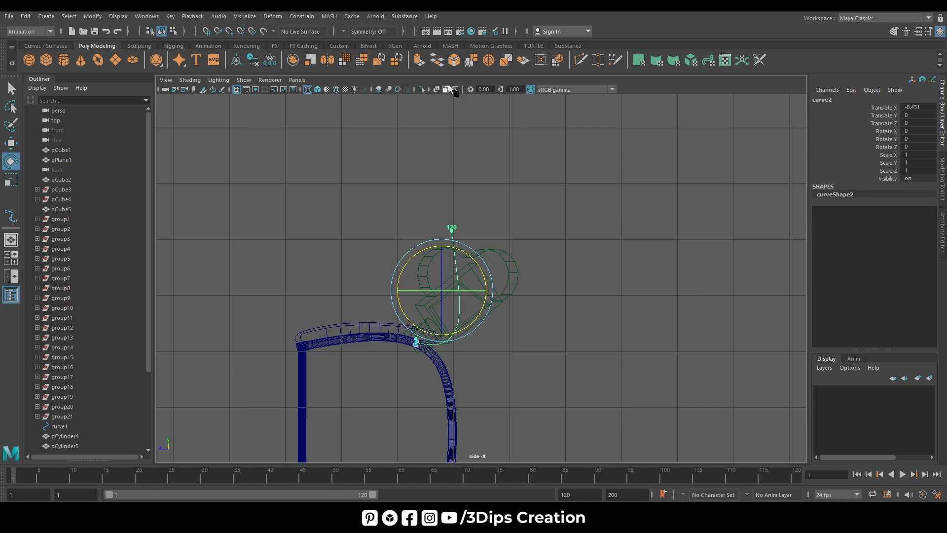
pyautogui.click(422, 57)
pyautogui.scroll(3, 401, 377)
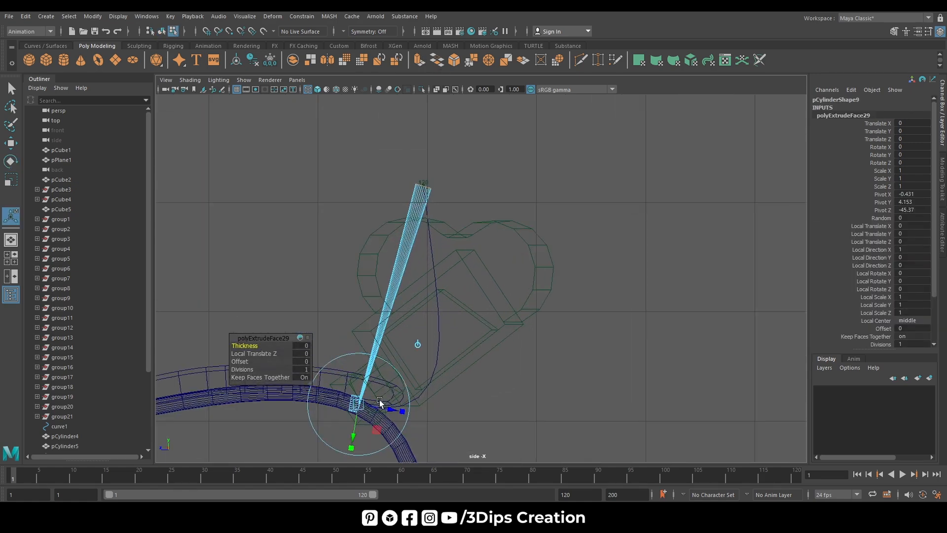
# - Increase the extrusion's divisions until the tube bends smoothly along the curve, and return to object mode
pyautogui.moveTo(242, 369); pyautogui.dragTo(345, 371)
pyautogui.press('w')
pyautogui.moveTo(438, 199); pyautogui.dragTo(464, 191, button='right')
pyautogui.press('space')
pyautogui.moveTo(491, 194); pyautogui.dragTo(633, 200)
pyautogui.scroll(-8, 492, 317)
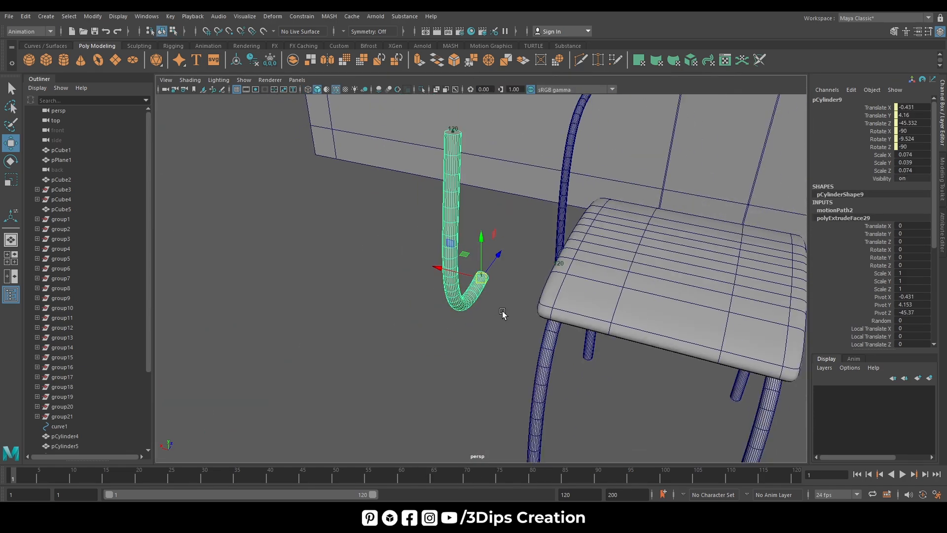
# - Duplicate the bent tube along X to the chair's back edge at Translate X -1.667 and hide the original tube
pyautogui.rightClick(453, 243)
pyautogui.moveTo(458, 243); pyautogui.dragTo(494, 229, button='right')
pyautogui.click(428, 328)
pyautogui.keyDown('alt'); pyautogui.moveTo(429, 329); pyautogui.dragTo(486, 297); pyautogui.keyUp('alt')
pyautogui.click(486, 284)
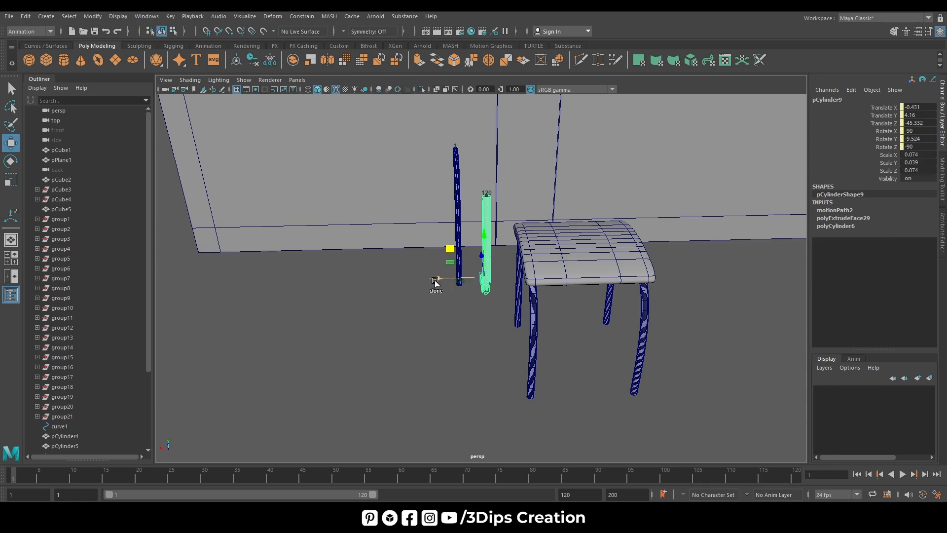
pyautogui.keyDown('shift'); pyautogui.moveTo(435, 281); pyautogui.dragTo(648, 345); pyautogui.keyUp('shift')
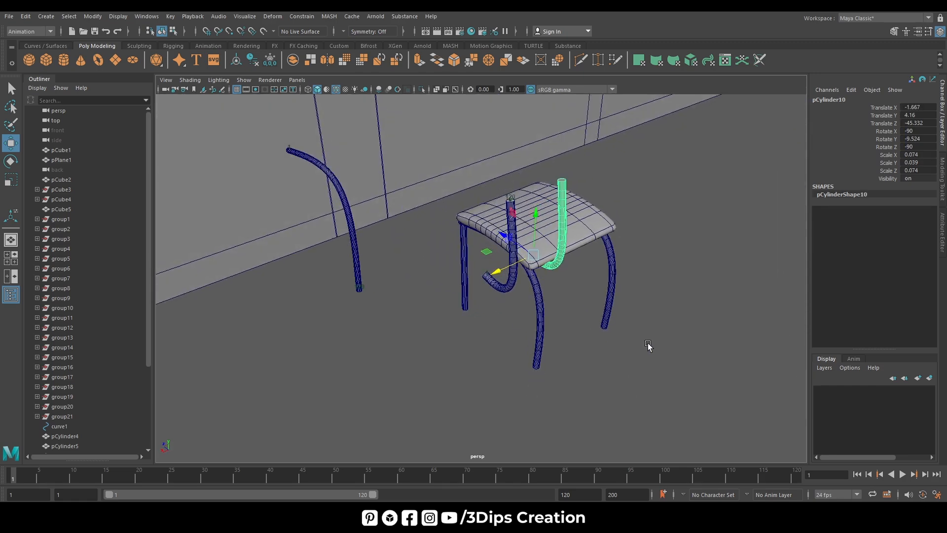
pyautogui.click(499, 287)
pyautogui.hotkey('ctrl', 'h')
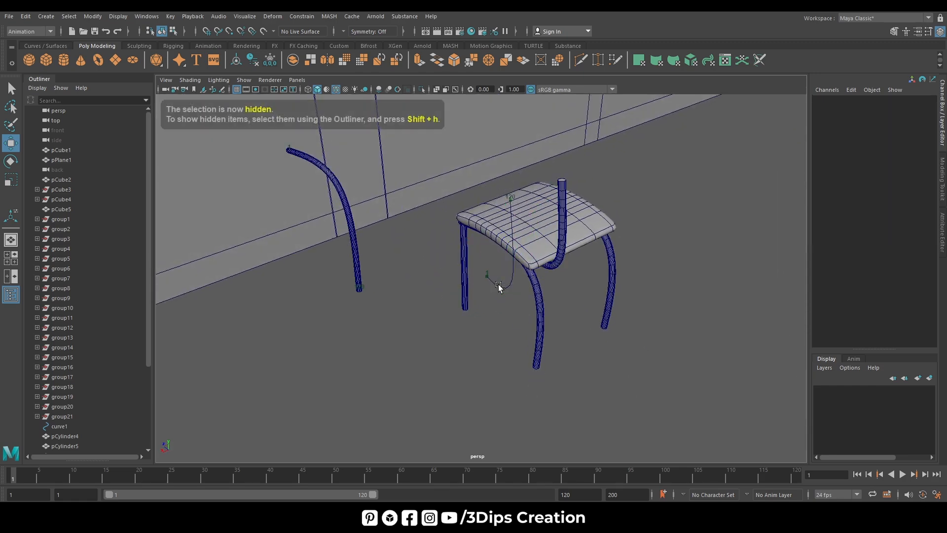
# - Hide the guide curve beside the seat and the spare bent tube standing apart from the chair
pyautogui.click(498, 287)
pyautogui.hotkey('ctrl', 'h')
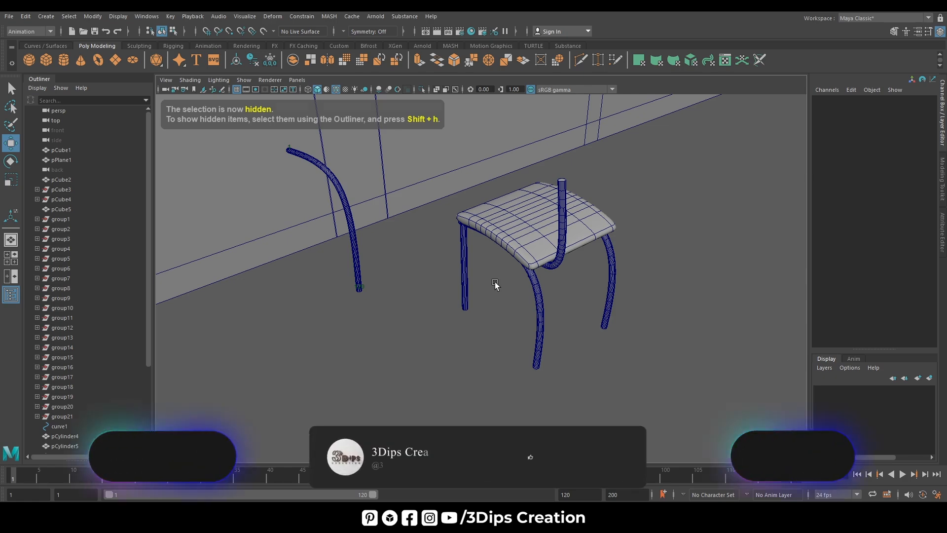
pyautogui.moveTo(372, 266); pyautogui.dragTo(313, 302)
pyautogui.hotkey('ctrl', 'h')
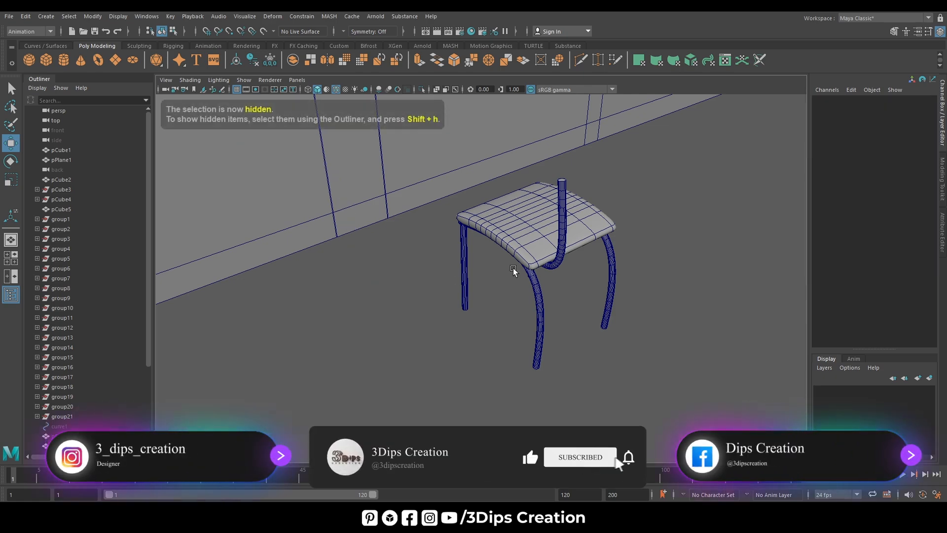
# - Duplicate the upright backrest tube to the opposite side of the seat at Translate X -3.441
pyautogui.keyDown('alt'); pyautogui.moveTo(514, 268); pyautogui.dragTo(549, 299); pyautogui.keyUp('alt')
pyautogui.click(549, 298)
pyautogui.moveTo(502, 281); pyautogui.dragTo(589, 308)
pyautogui.press('space')
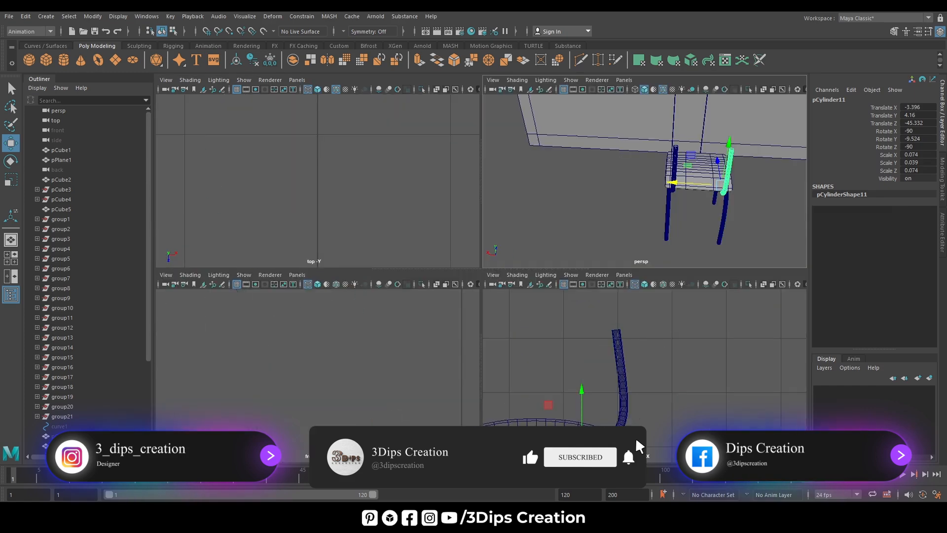
pyautogui.press('space')
pyautogui.press('f')
pyautogui.moveTo(529, 422); pyautogui.dragTo(523, 423)
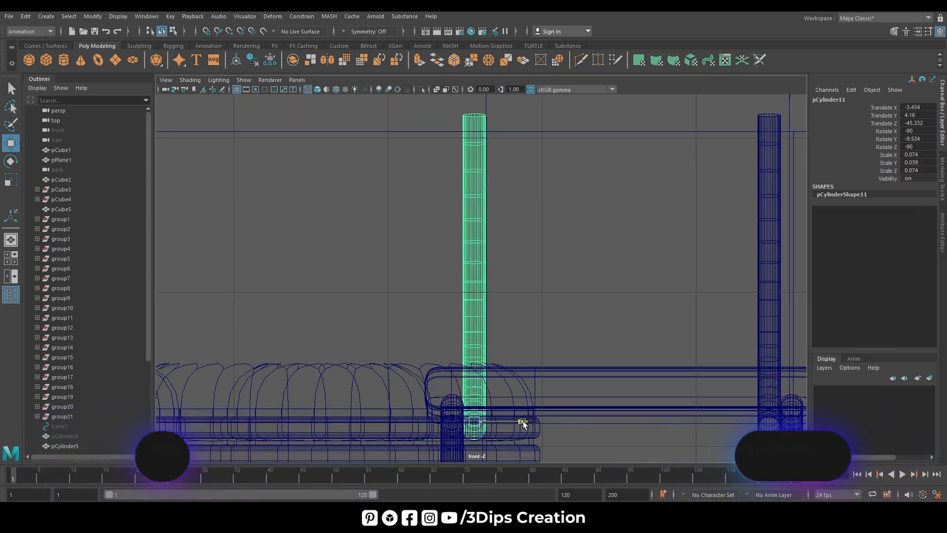
pyautogui.press('space')
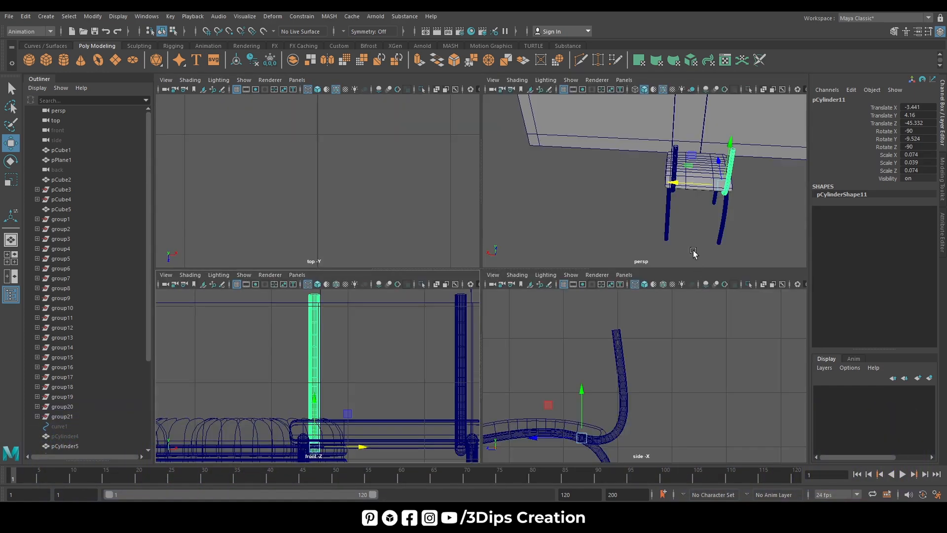
pyautogui.press('space')
# - Examine the seat and both backrest tubes from several angles
pyautogui.click(446, 345)
pyautogui.keyDown('alt'); pyautogui.moveTo(446, 344); pyautogui.dragTo(533, 298); pyautogui.keyUp('alt')
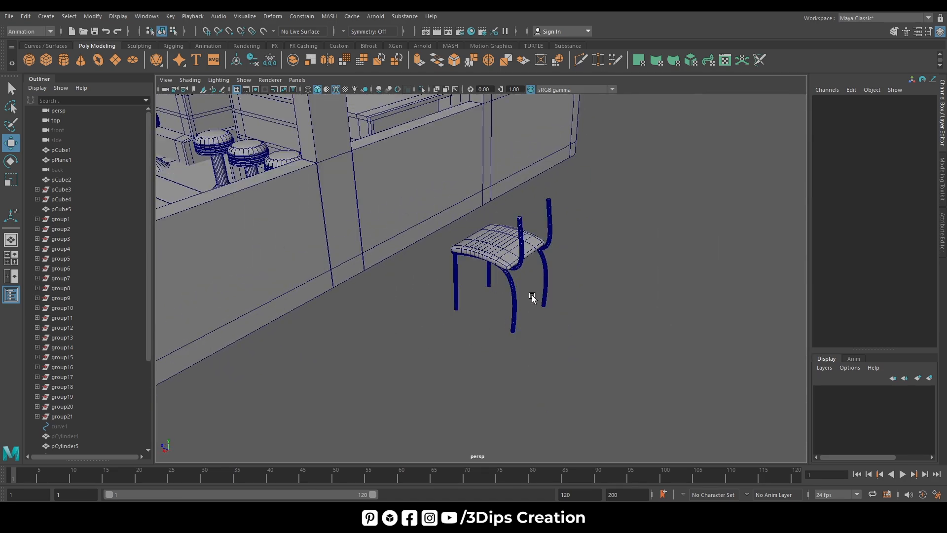
pyautogui.click(507, 254)
pyautogui.press('f')
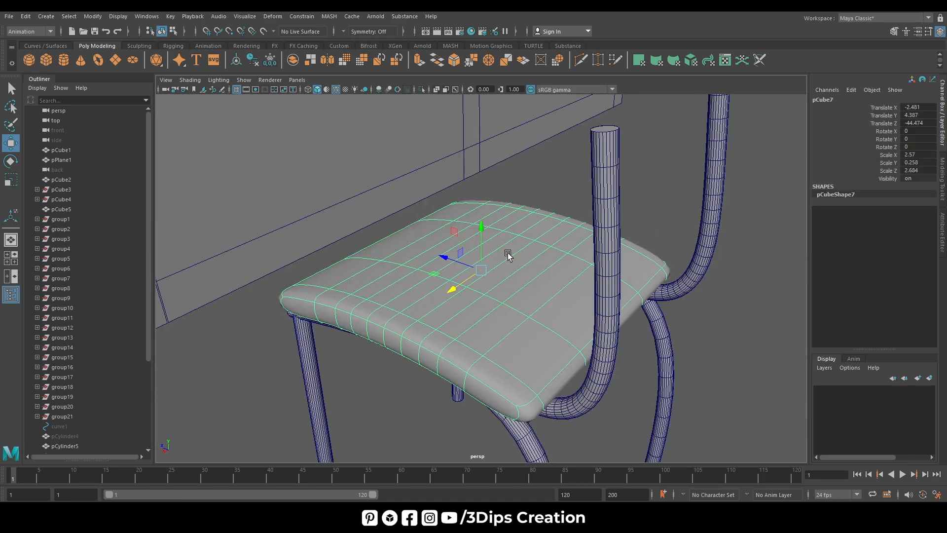
pyautogui.scroll(-5, 507, 247)
pyautogui.keyDown('alt'); pyautogui.moveTo(507, 247); pyautogui.dragTo(547, 339); pyautogui.keyUp('alt')
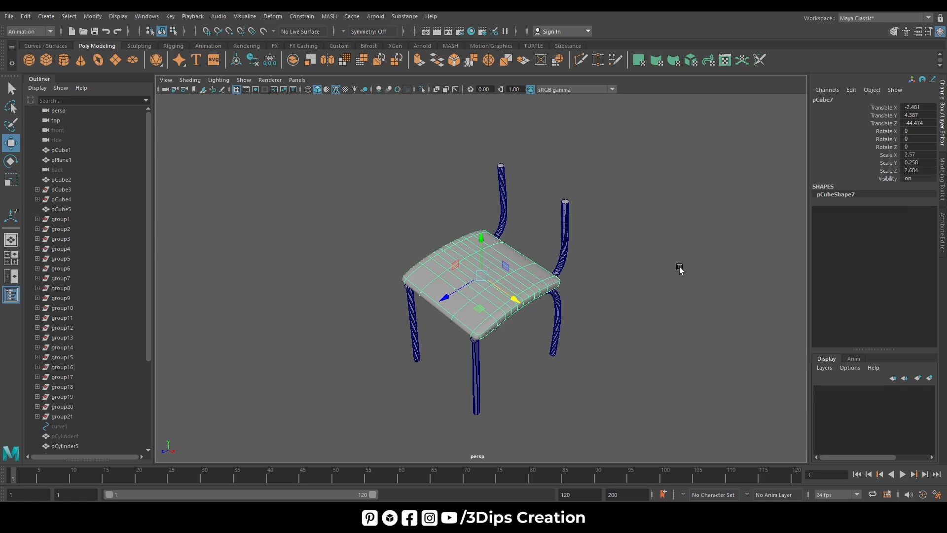
pyautogui.click(679, 269)
pyautogui.keyDown('alt'); pyautogui.moveTo(678, 270); pyautogui.dragTo(612, 284); pyautogui.keyUp('alt')
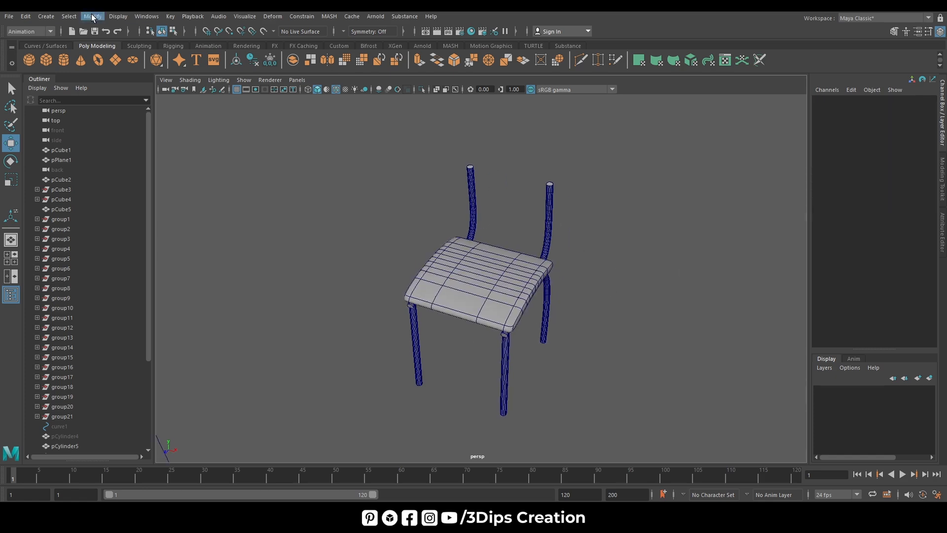
# - Create a polygon cube for the backrest panel and move it to Translate Z -70.84, outside the building
pyautogui.click(48, 65)
pyautogui.keyDown('alt'); pyautogui.moveTo(594, 311); pyautogui.dragTo(535, 387, button='right'); pyautogui.keyUp('alt')
pyautogui.moveTo(403, 408); pyautogui.dragTo(557, 306)
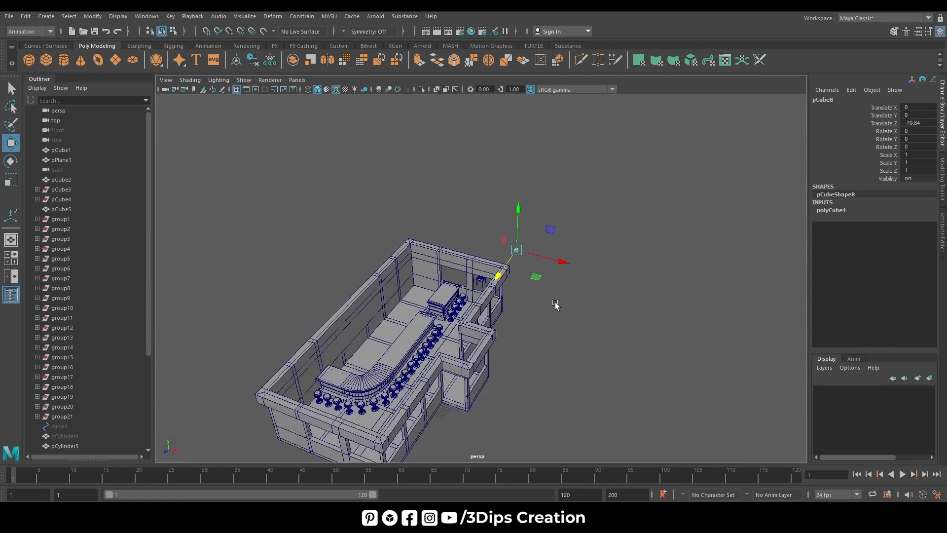
# - Scale the cube in the front view to about 2.478 in X and 1.944 in Y
pyautogui.press('f')
pyautogui.press('space')
pyautogui.press('space')
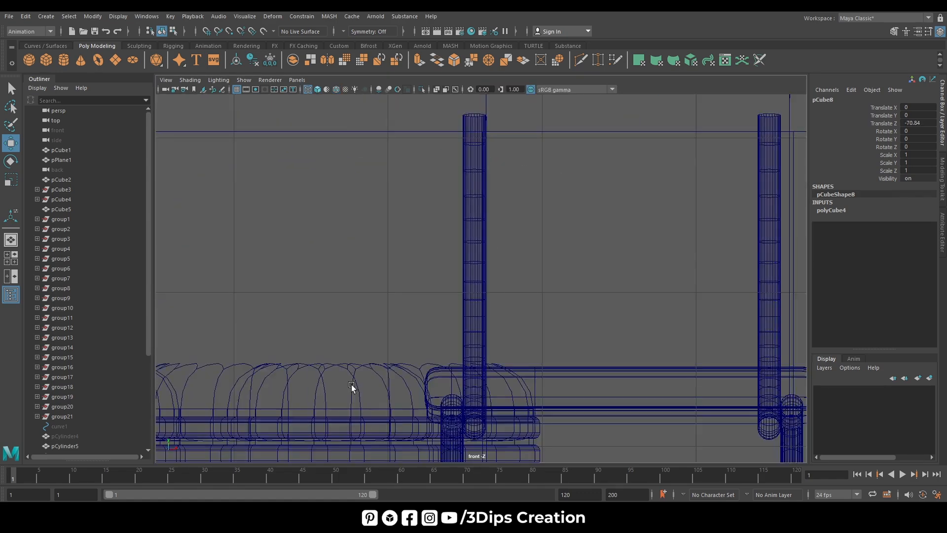
pyautogui.scroll(-3, 540, 385)
pyautogui.press('r')
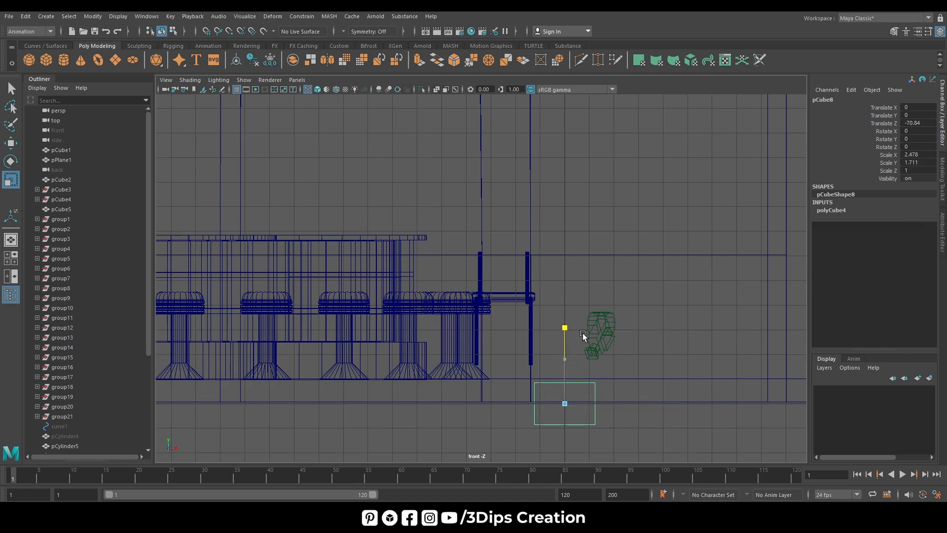
pyautogui.moveTo(582, 334); pyautogui.dragTo(583, 324, button='middle')
# - Move the cube over the backrest tubes in the front view, to Translate X -2.543 and Translate Y 5.576
pyautogui.press('w')
pyautogui.moveTo(609, 406); pyautogui.dragTo(549, 410)
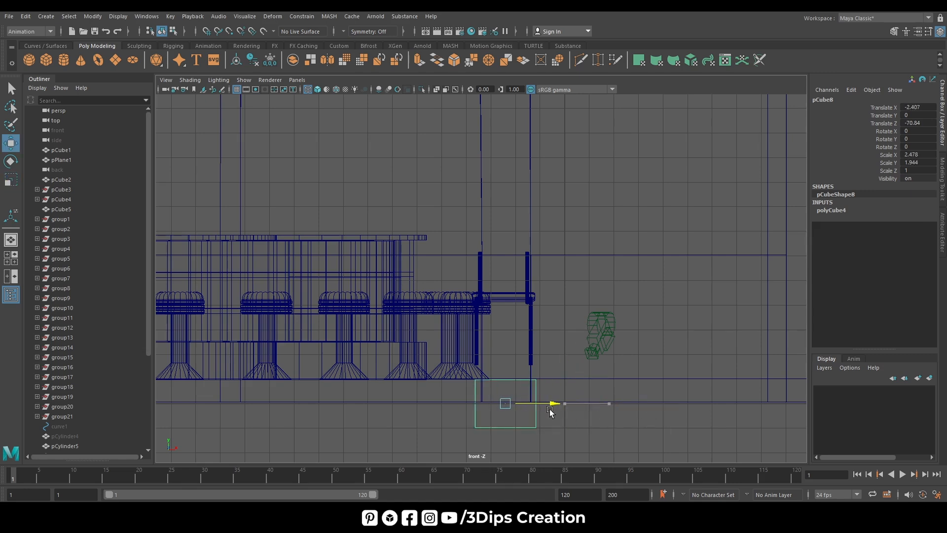
pyautogui.moveTo(509, 374); pyautogui.dragTo(509, 238)
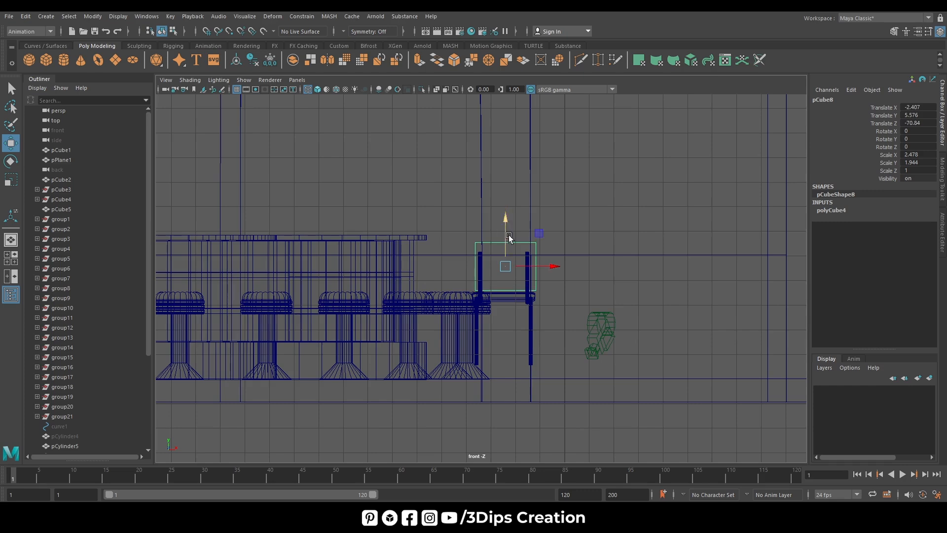
pyautogui.press('f')
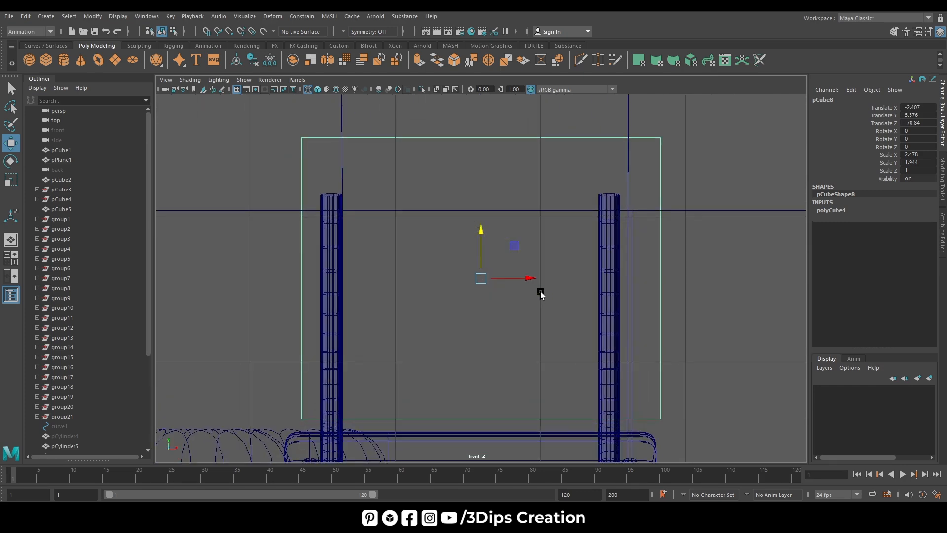
pyautogui.moveTo(528, 279); pyautogui.dragTo(508, 283)
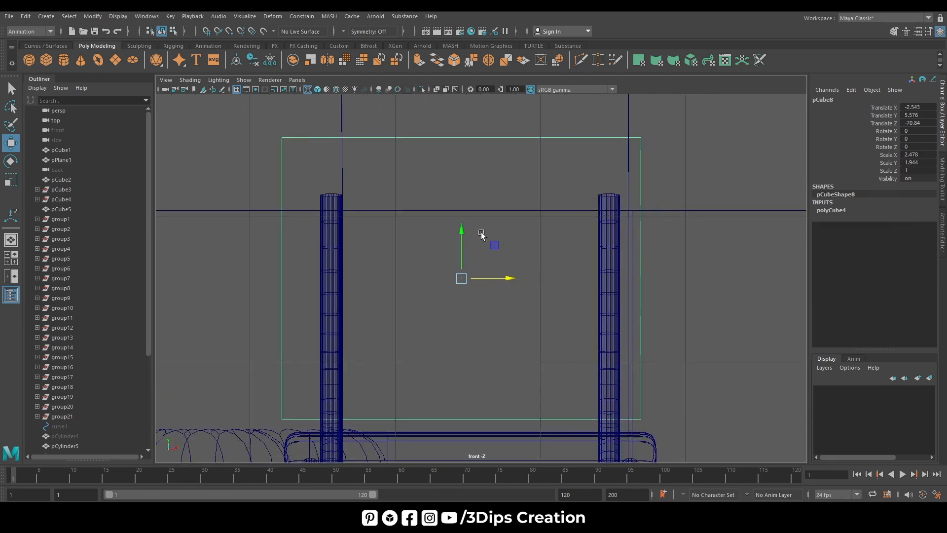
# - Reduce the cube's Scale Y to 1.577 and center it across the tubes at Translate X -2.522, Translate Y 5.531
pyautogui.press('r')
pyautogui.moveTo(461, 231); pyautogui.dragTo(462, 244)
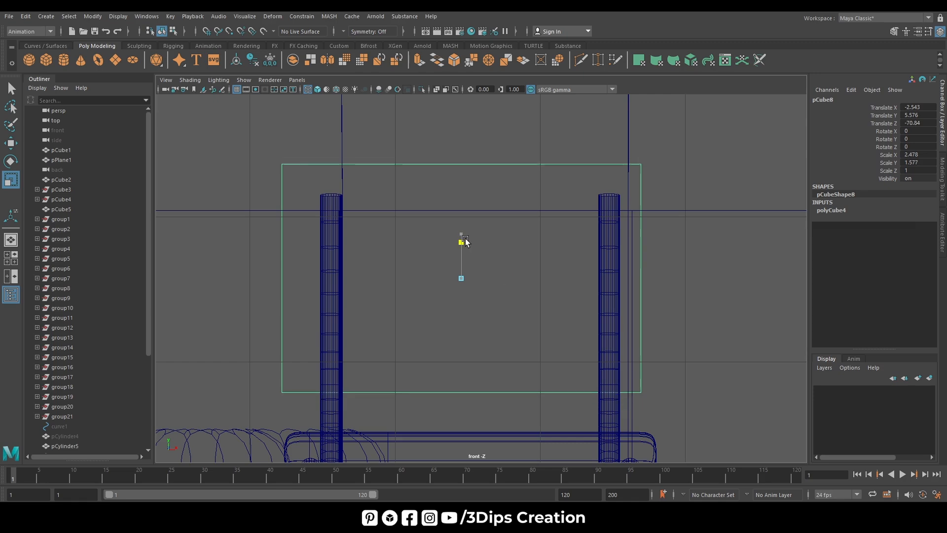
pyautogui.press('w')
pyautogui.moveTo(504, 282); pyautogui.dragTo(513, 283)
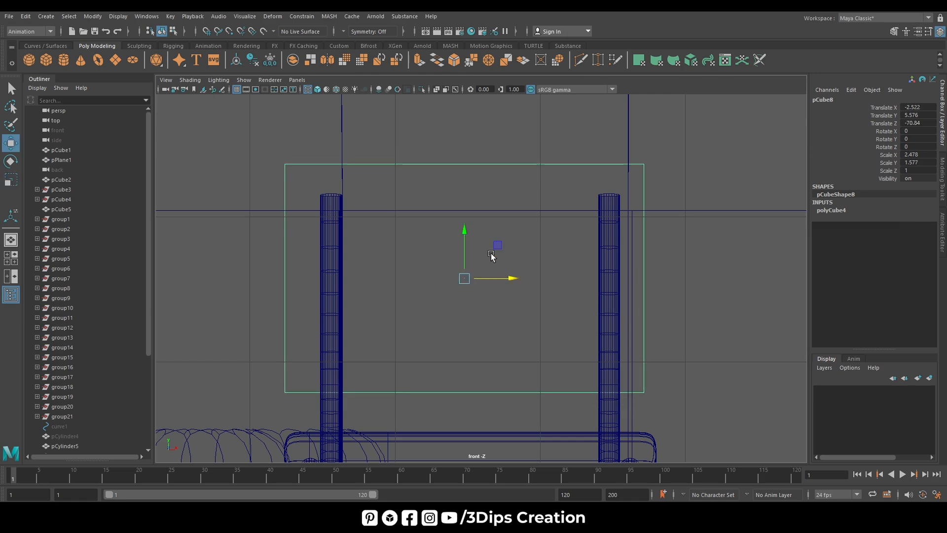
pyautogui.moveTo(467, 237); pyautogui.dragTo(466, 243)
# - Move the cube along Z in the side view to the chair's backrest tubes at Translate Z -45.384
pyautogui.press('space')
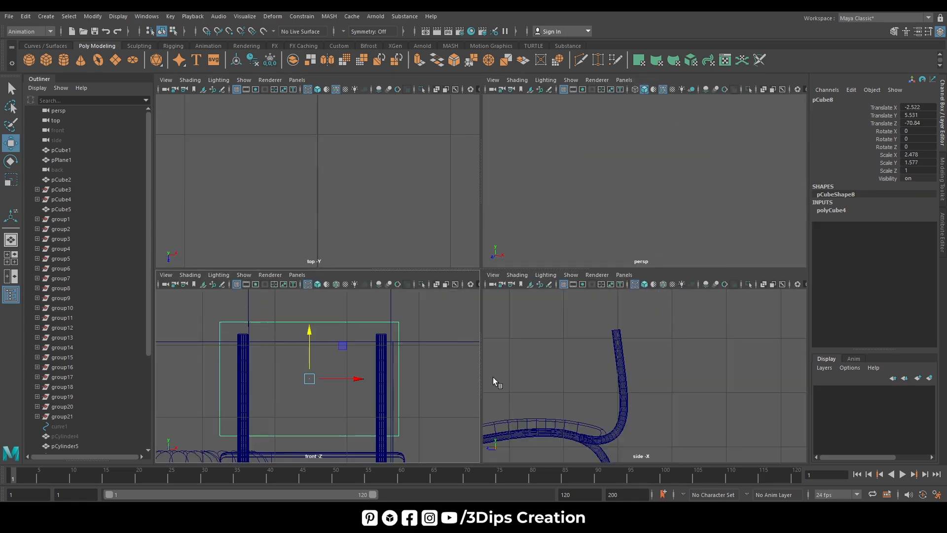
pyautogui.press('space')
pyautogui.press('f')
pyautogui.scroll(-5, 523, 341)
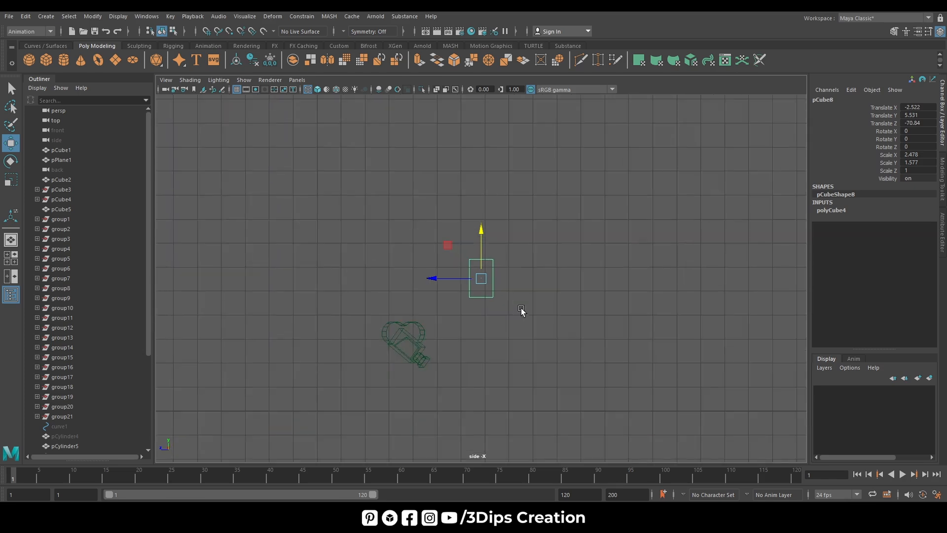
pyautogui.scroll(-2, 513, 319)
pyautogui.moveTo(443, 283); pyautogui.dragTo(165, 310)
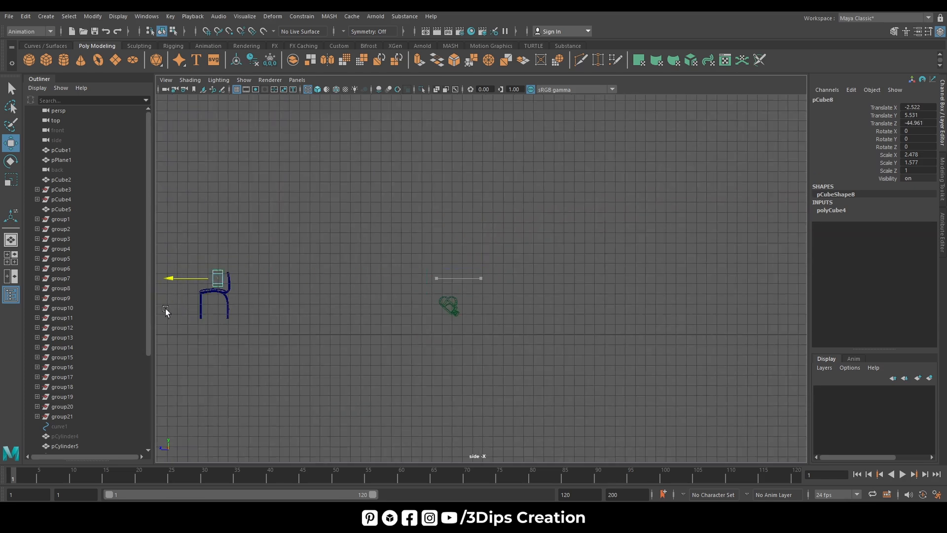
pyautogui.press('f')
pyautogui.moveTo(434, 275); pyautogui.dragTo(346, 307)
pyautogui.press('space')
pyautogui.press('space')
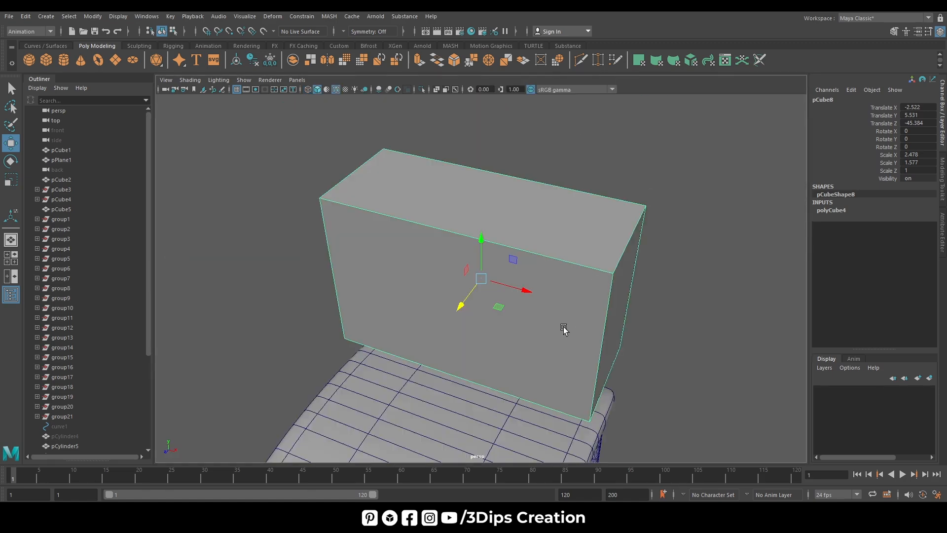
# - Thin the cube to Scale Z 0.244 and shift it against the tubes at Translate Z -45.79
pyautogui.keyDown('alt'); pyautogui.moveTo(564, 329); pyautogui.dragTo(482, 291); pyautogui.keyUp('alt')
pyautogui.press('r')
pyautogui.press('w')
pyautogui.keyDown('alt'); pyautogui.moveTo(625, 332); pyautogui.dragTo(444, 260); pyautogui.keyUp('alt')
pyautogui.press('f')
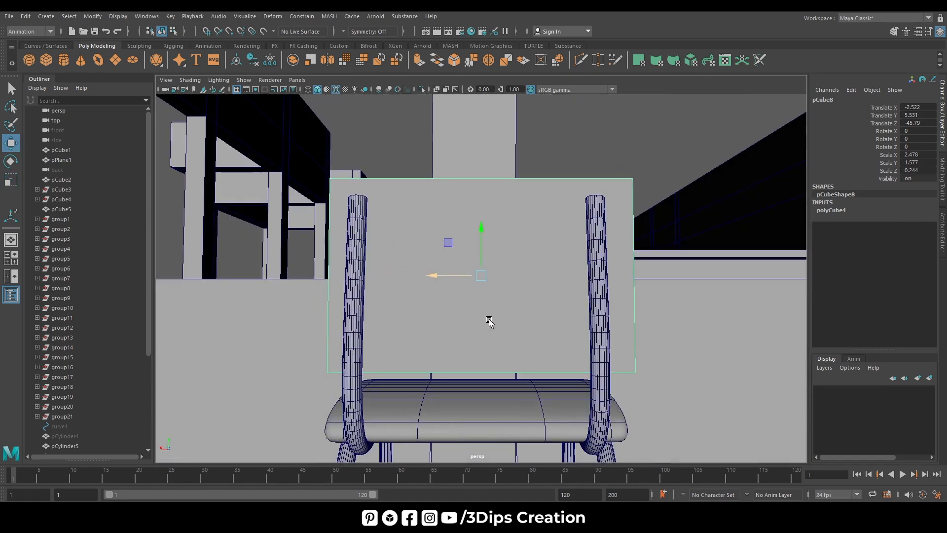
# - Shorten the backrest panel to Scale Y 1.289 and raise it to Translate Y 5.643
pyautogui.press('r')
pyautogui.moveTo(486, 235); pyautogui.dragTo(567, 361)
pyautogui.press('w')
pyautogui.press('space')
pyautogui.press('space')
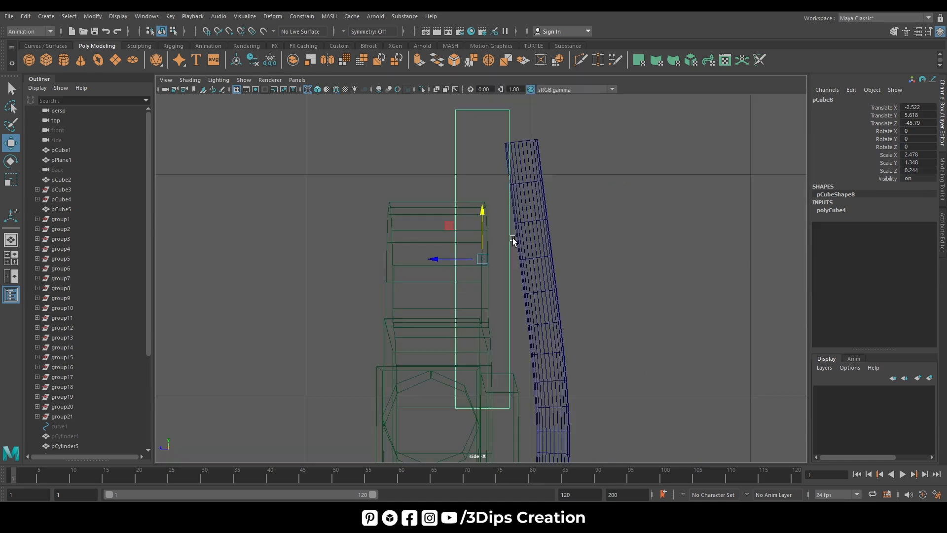
pyautogui.moveTo(486, 218); pyautogui.dragTo(488, 207)
pyautogui.press('r')
pyautogui.press('w')
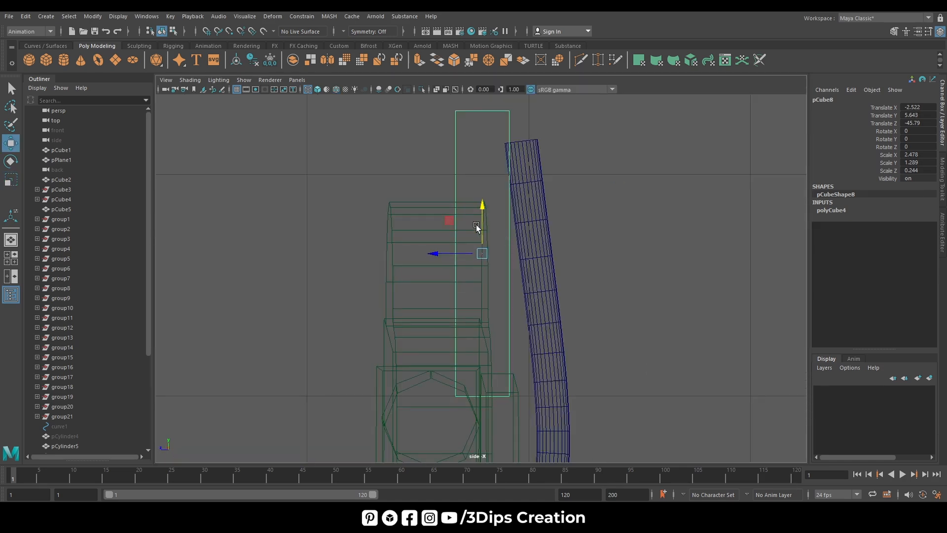
# - Thin the backrest panel to Scale Z 0.211 and place it at Translate Z -45.799
pyautogui.press('r')
pyautogui.moveTo(438, 254); pyautogui.dragTo(438, 255)
pyautogui.press('w')
pyautogui.press('space')
pyautogui.press('space')
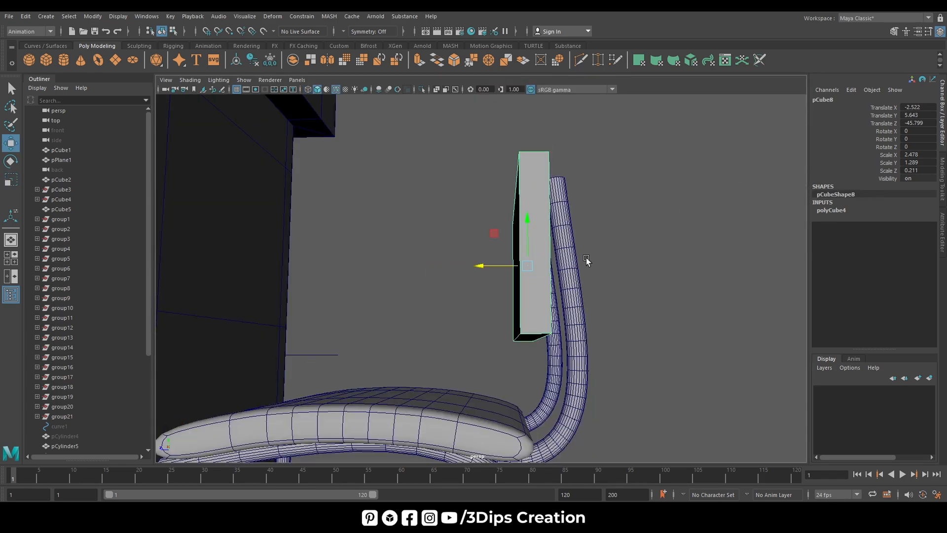
# - Smooth-preview the backrest panel and insert one horizontal edge loop in its upper part and two vertical loops near its sides with Multi-Cut
pyautogui.keyDown('alt'); pyautogui.moveTo(586, 257); pyautogui.dragTo(690, 306); pyautogui.keyUp('alt')
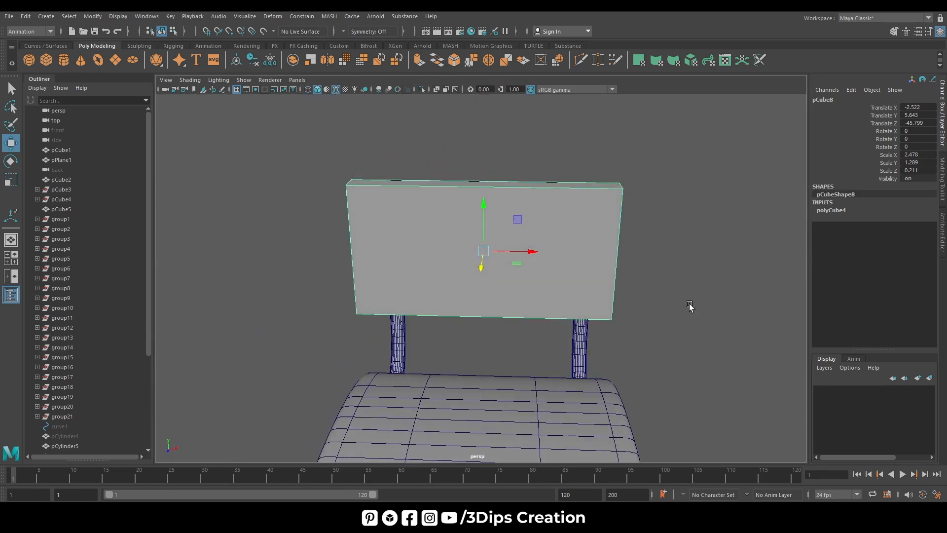
pyautogui.keyDown('alt'); pyautogui.moveTo(590, 237); pyautogui.dragTo(571, 241); pyautogui.keyUp('alt')
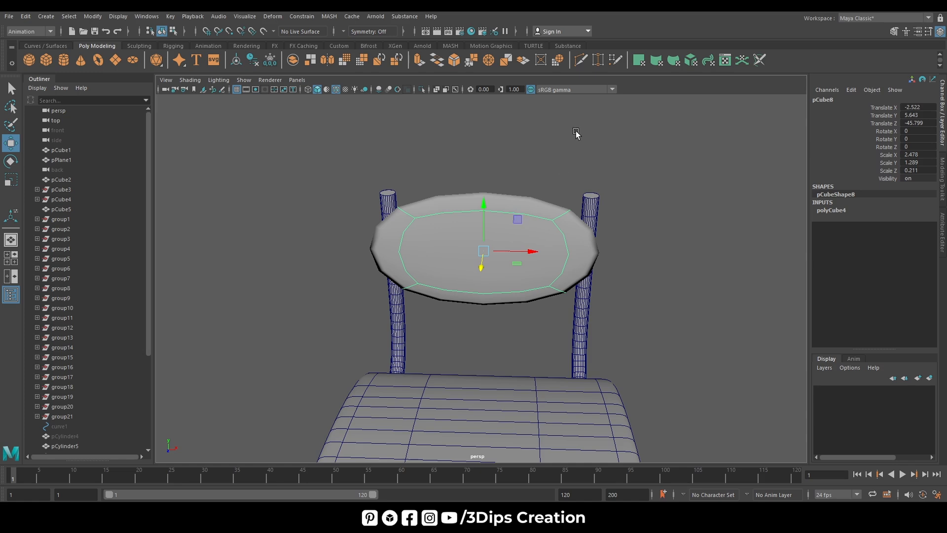
pyautogui.click(579, 65)
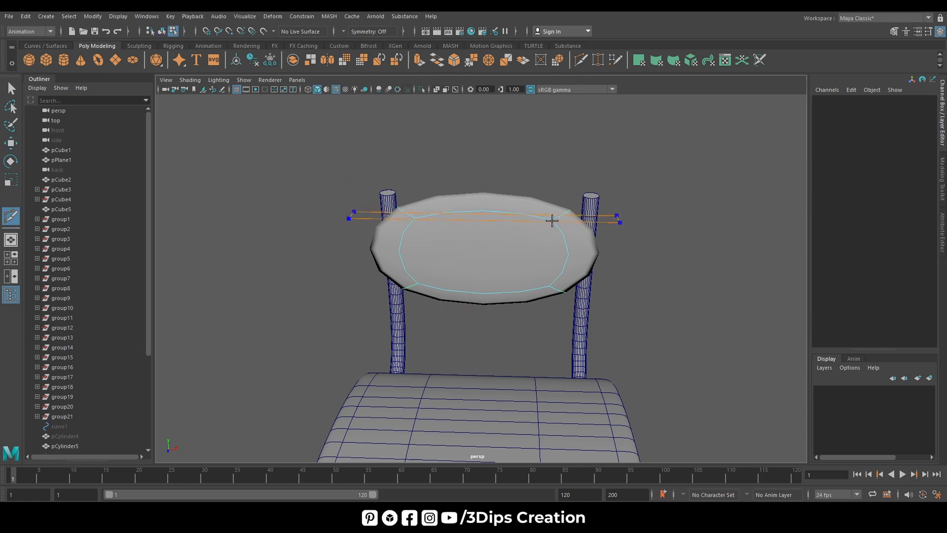
pyautogui.keyDown('ctrl'); pyautogui.click(552, 220); pyautogui.keyUp('ctrl')
pyautogui.keyDown('ctrl'); pyautogui.click(436, 299); pyautogui.keyUp('ctrl')
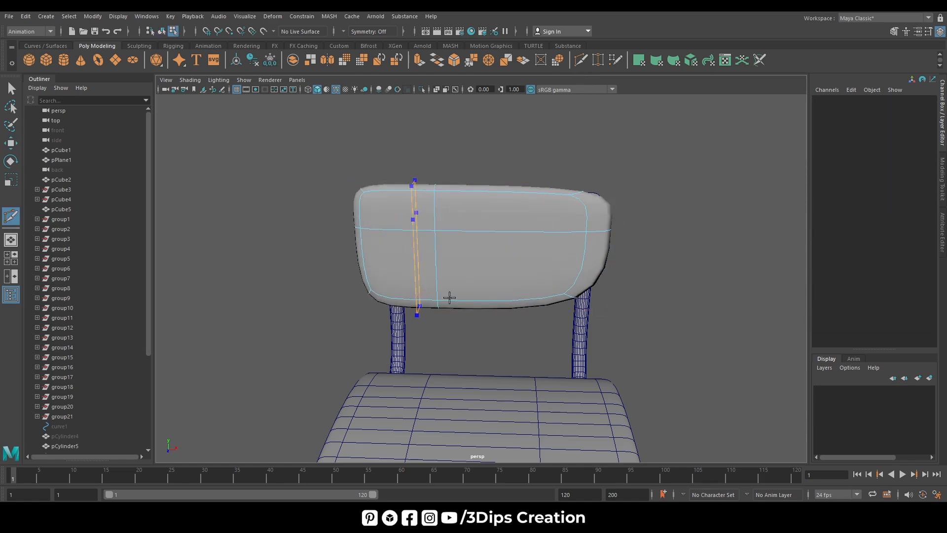
pyautogui.click(562, 298)
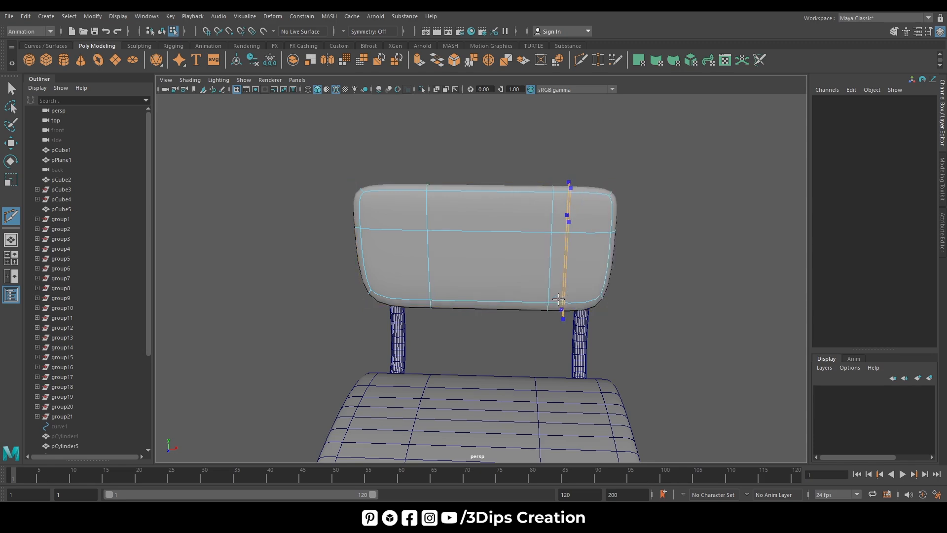
pyautogui.click(430, 301)
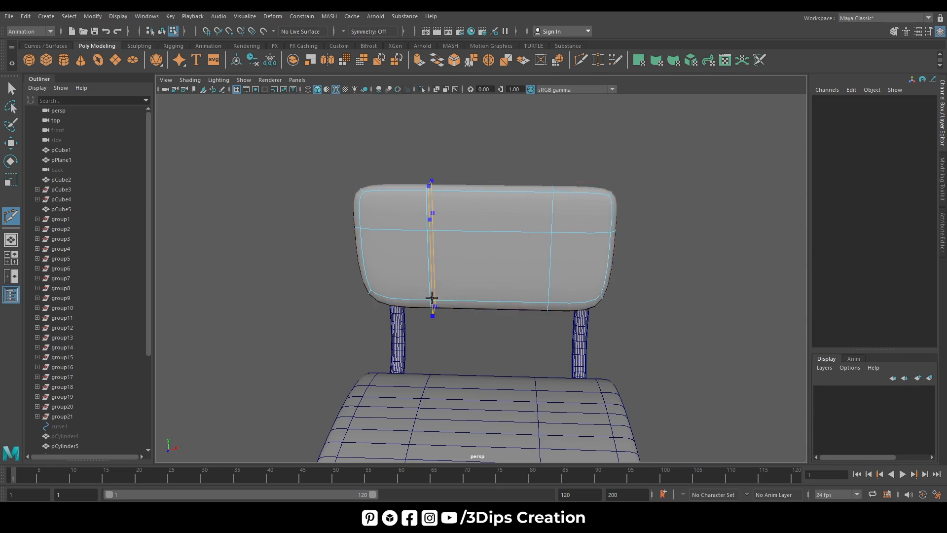
pyautogui.click(450, 269)
# - Exit Multi-Cut, reselect the backrest panel in object mode and turn off its smooth preview
pyautogui.keyDown('alt'); pyautogui.moveTo(698, 302); pyautogui.dragTo(633, 300); pyautogui.keyUp('alt')
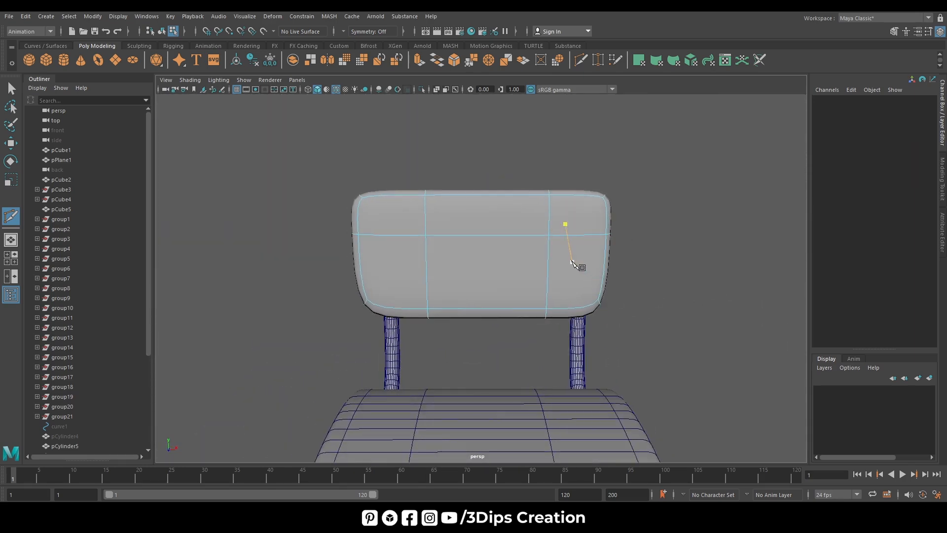
pyautogui.press('w')
pyautogui.moveTo(531, 256); pyautogui.dragTo(622, 263, button='right')
pyautogui.click(500, 265)
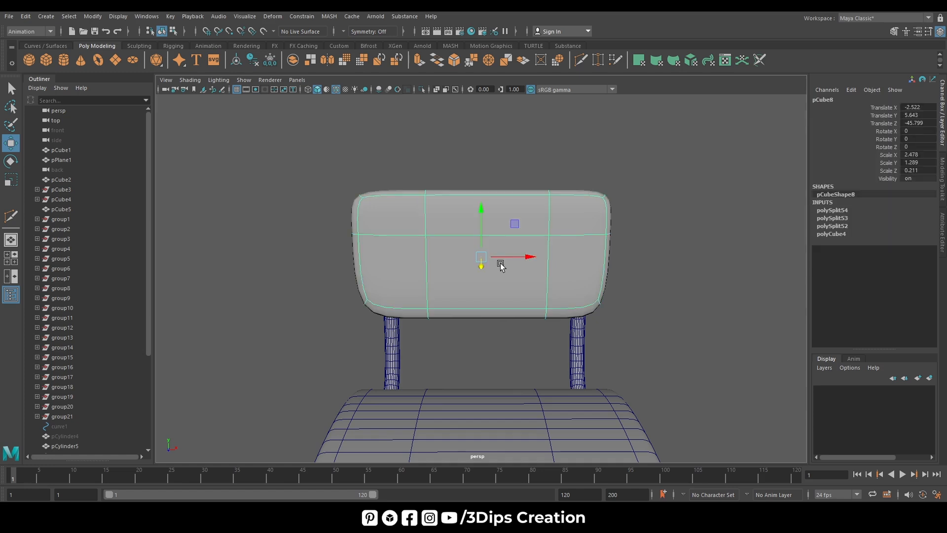
pyautogui.press('1')
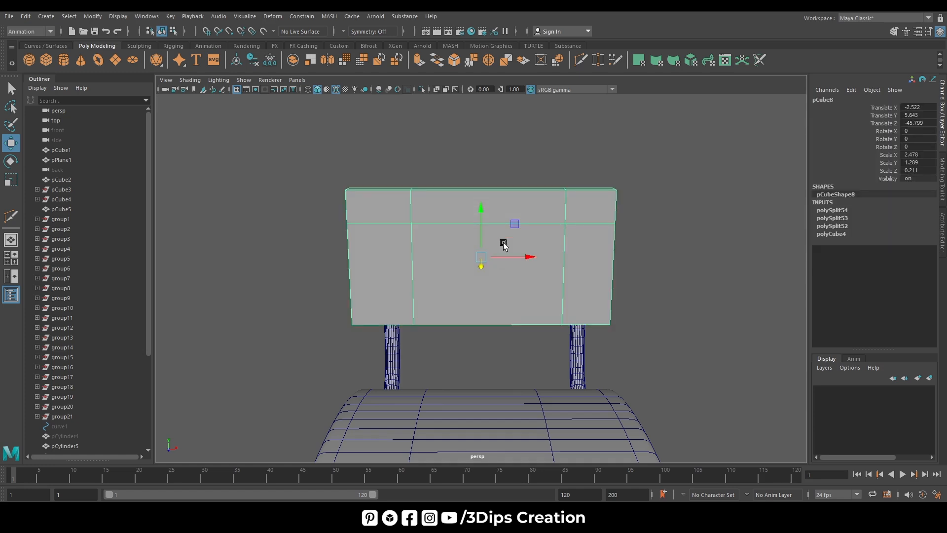
# - Insert a horizontal edge loop across the lower part of the backrest panel with Multi-Cut in the front view
pyautogui.press('space')
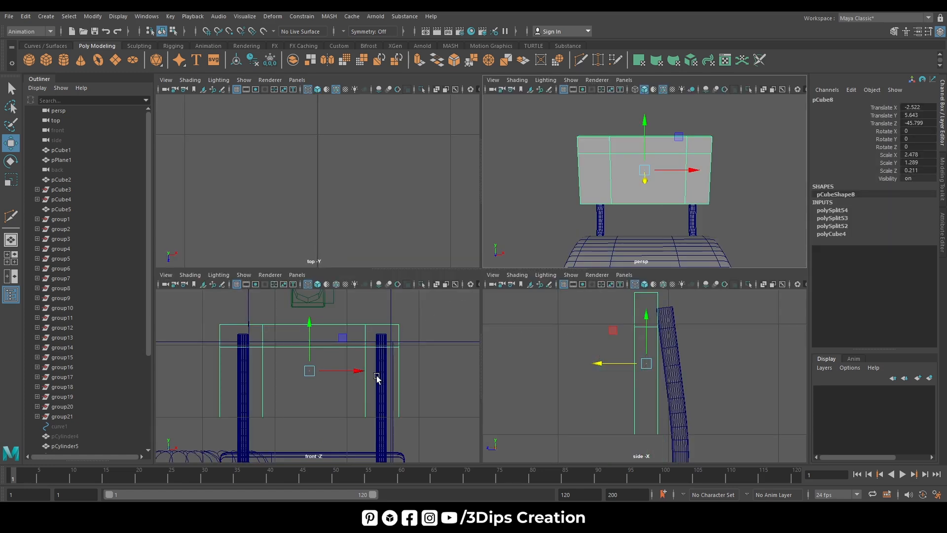
pyautogui.press('space')
pyautogui.press('f')
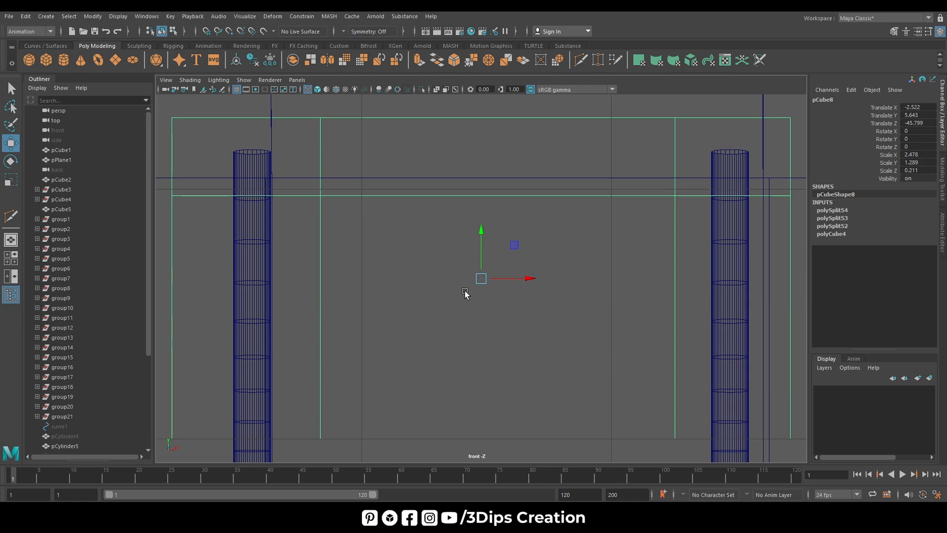
pyautogui.click(575, 65)
pyautogui.scroll(1, 306, 197)
pyautogui.click(286, 178)
pyautogui.scroll(-9, 361, 360)
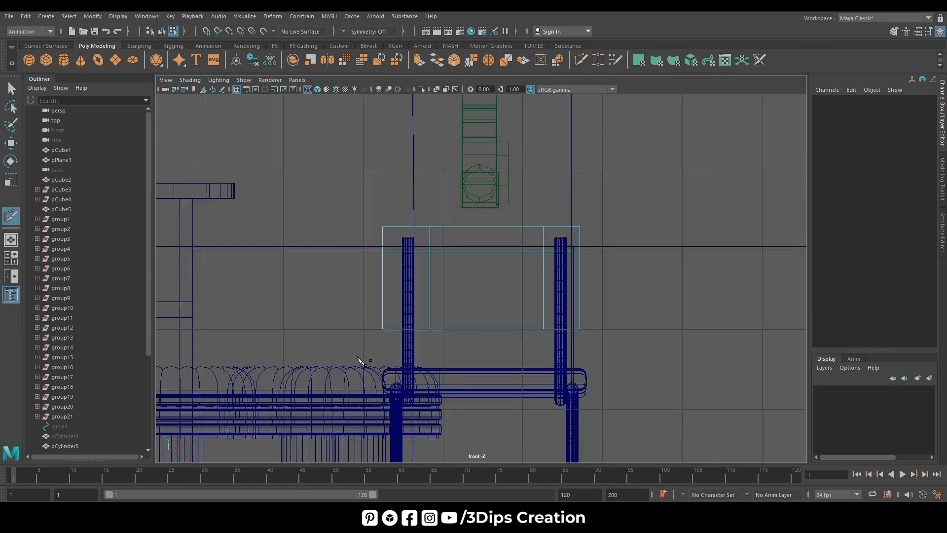
pyautogui.scroll(2, 458, 298)
pyautogui.scroll(4, 483, 284)
pyautogui.hotkey('ctrl', 'z')
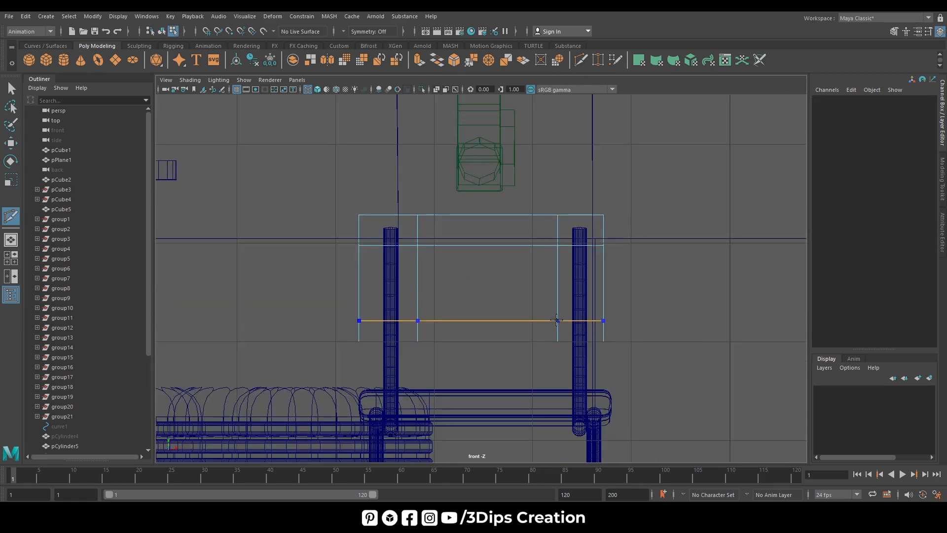
pyautogui.keyDown('ctrl'); pyautogui.click(564, 313); pyautogui.keyUp('ctrl')
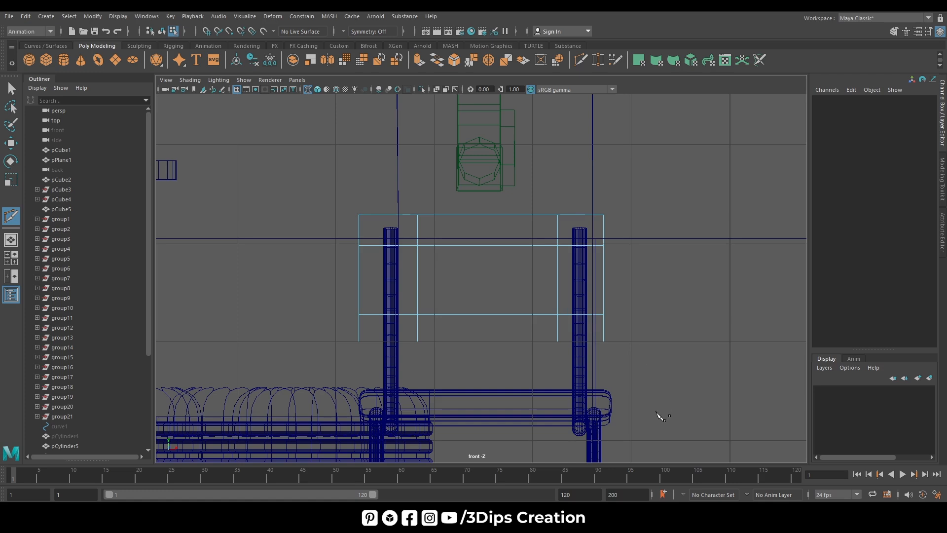
pyautogui.press('w')
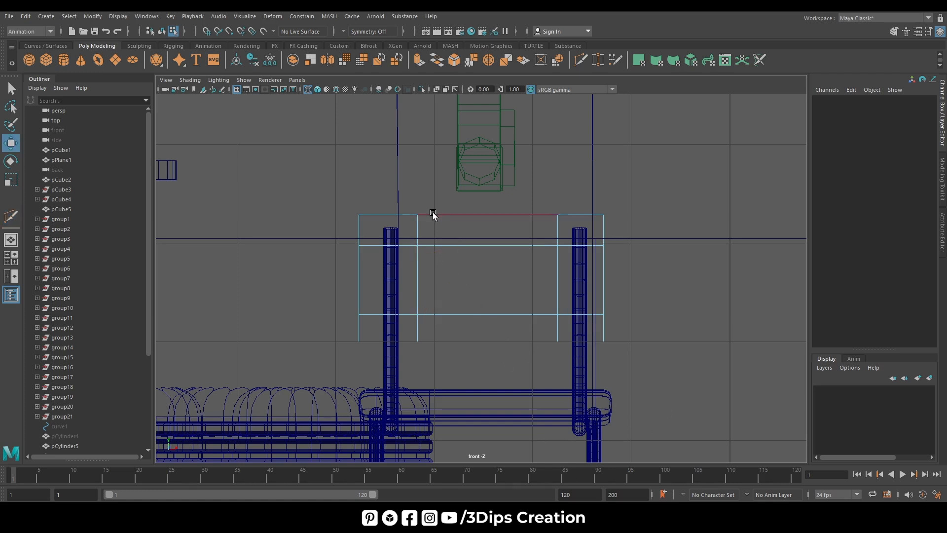
# - Move the inner vertex column beside one support outward in X, closer to the backrest panel's side edge
pyautogui.moveTo(433, 213); pyautogui.dragTo(390, 213, button='right')
pyautogui.moveTo(410, 184); pyautogui.dragTo(427, 358)
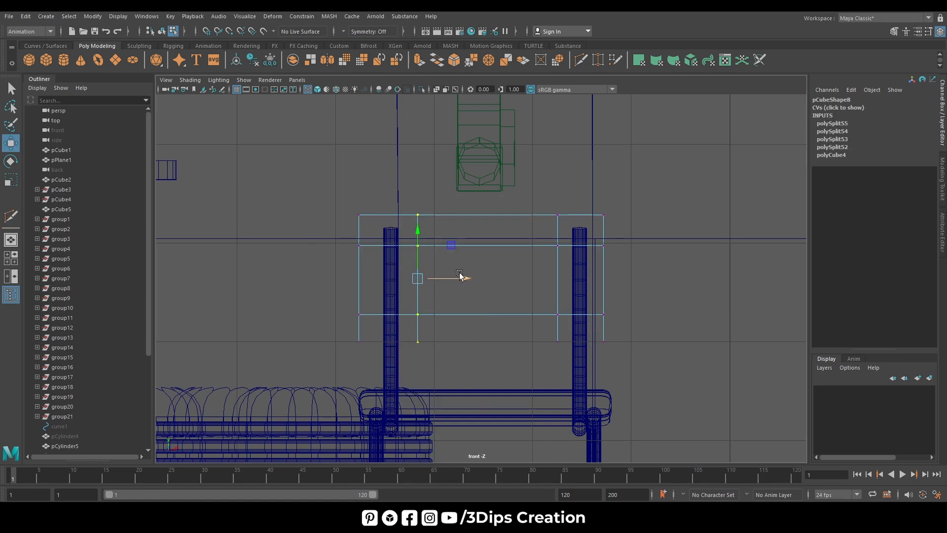
pyautogui.moveTo(460, 275); pyautogui.dragTo(439, 277)
pyautogui.press('space')
pyautogui.press('space')
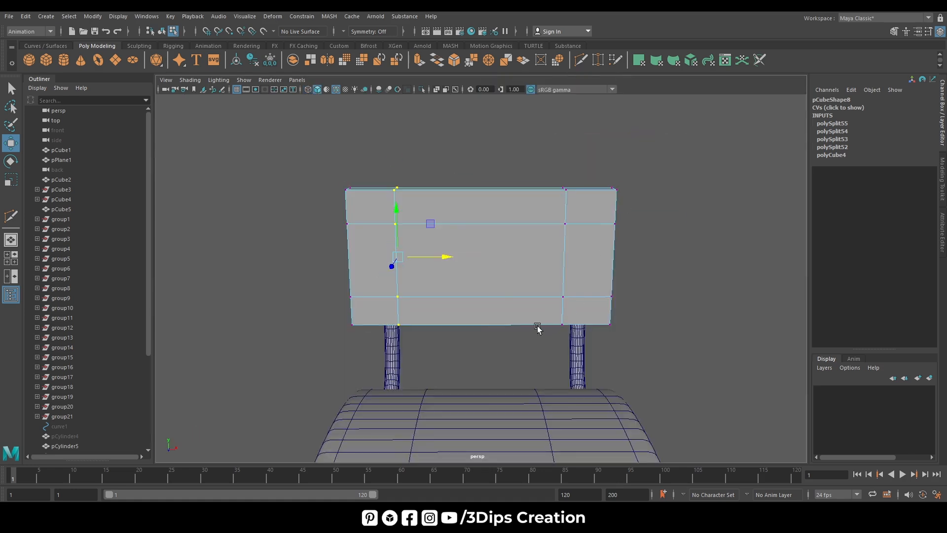
# - Check the backrest panel's rounding with smooth preview, and return to unsmoothed vertex editing in the front view
pyautogui.moveTo(500, 262); pyautogui.dragTo(535, 239, button='right')
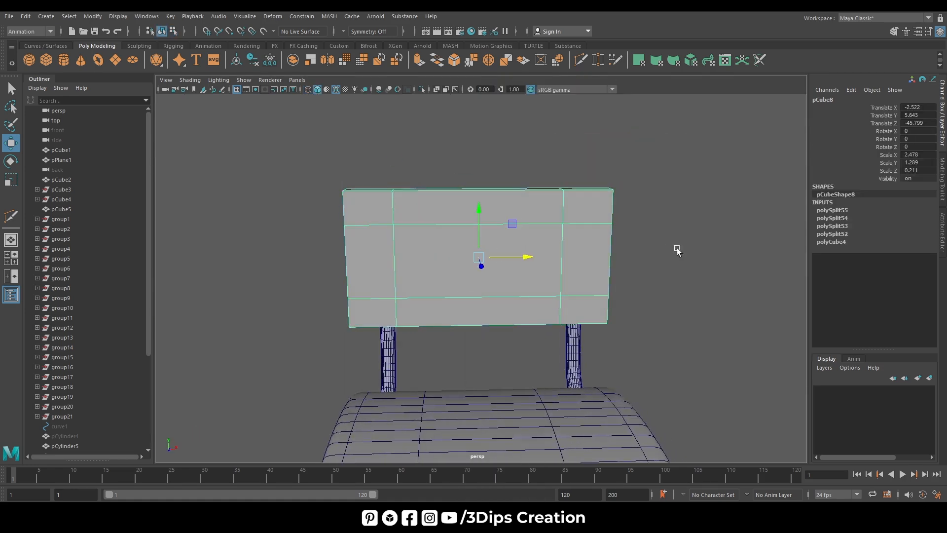
pyautogui.press('3')
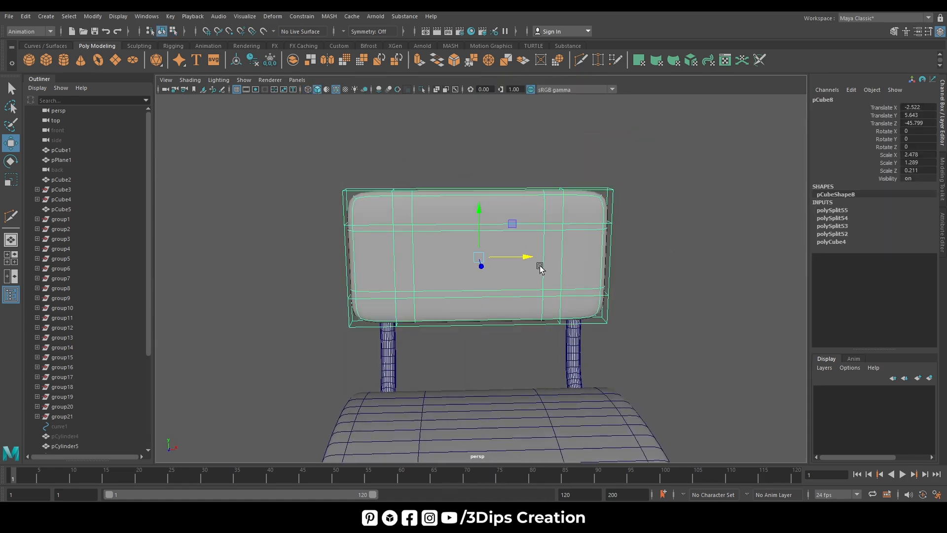
pyautogui.click(672, 286)
pyautogui.click(555, 284)
pyautogui.keyDown('alt'); pyautogui.moveTo(675, 338); pyautogui.dragTo(549, 339); pyautogui.keyUp('alt')
pyautogui.moveTo(527, 247); pyautogui.dragTo(559, 235, button='right')
pyautogui.click(599, 313)
pyautogui.keyDown('alt'); pyautogui.moveTo(599, 313); pyautogui.dragTo(567, 292); pyautogui.keyUp('alt')
pyautogui.click(571, 287)
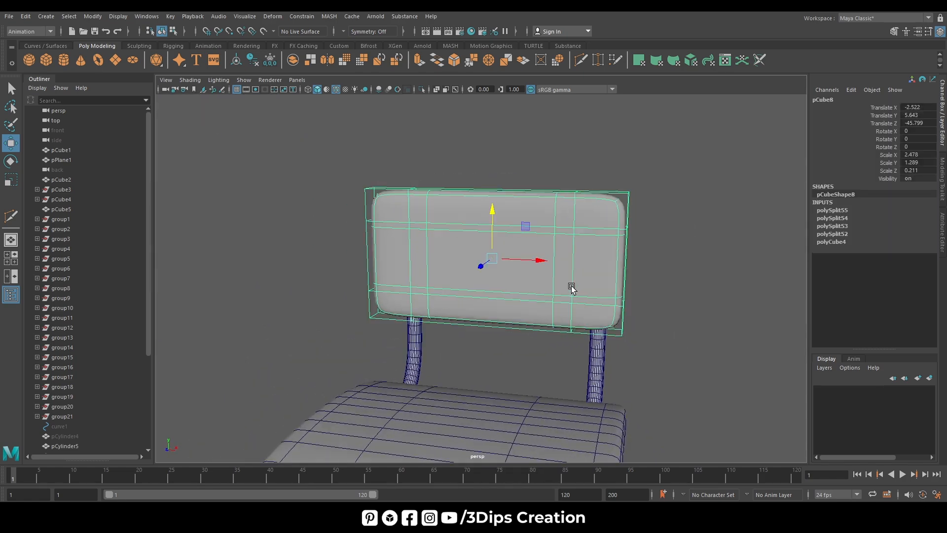
pyautogui.press('1')
pyautogui.moveTo(567, 267); pyautogui.dragTo(520, 258, button='right')
pyautogui.press('space')
pyautogui.press('space')
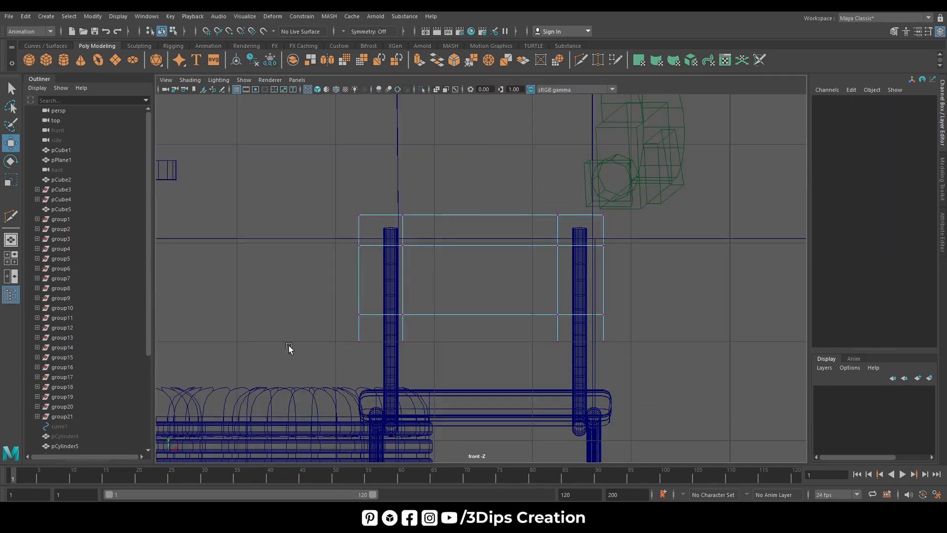
pyautogui.moveTo(308, 291); pyautogui.dragTo(595, 370)
pyautogui.press('r')
pyautogui.moveTo(525, 329); pyautogui.dragTo(518, 329)
pyautogui.hotkey('ctrl', 'z')
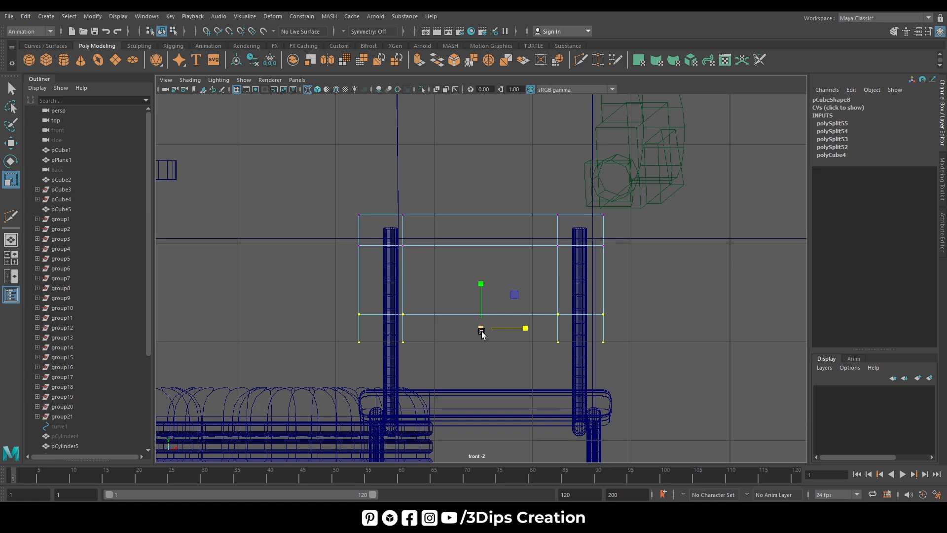
# - Scale the panel's lower two vertex rows inward along X so its sides taper downward, and return to object mode
pyautogui.moveTo(325, 329); pyautogui.dragTo(612, 368)
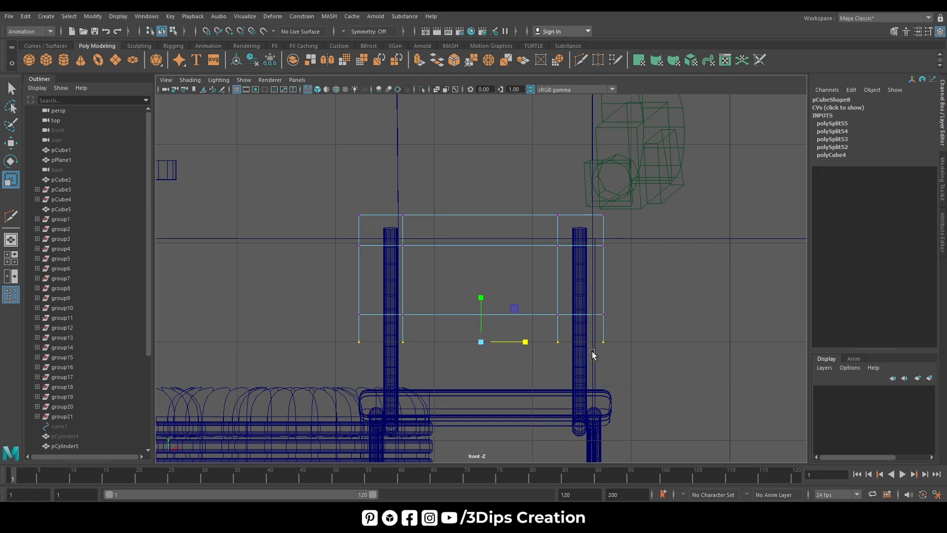
pyautogui.moveTo(525, 343); pyautogui.dragTo(523, 345)
pyautogui.moveTo(353, 311); pyautogui.dragTo(654, 332)
pyautogui.moveTo(527, 317); pyautogui.dragTo(525, 317)
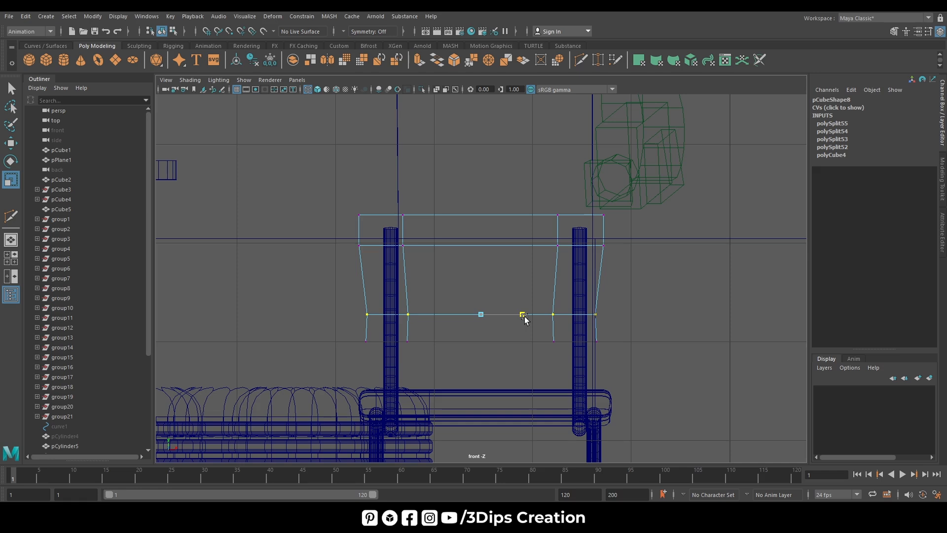
pyautogui.moveTo(321, 328); pyautogui.dragTo(628, 375)
pyautogui.moveTo(524, 343); pyautogui.dragTo(523, 345)
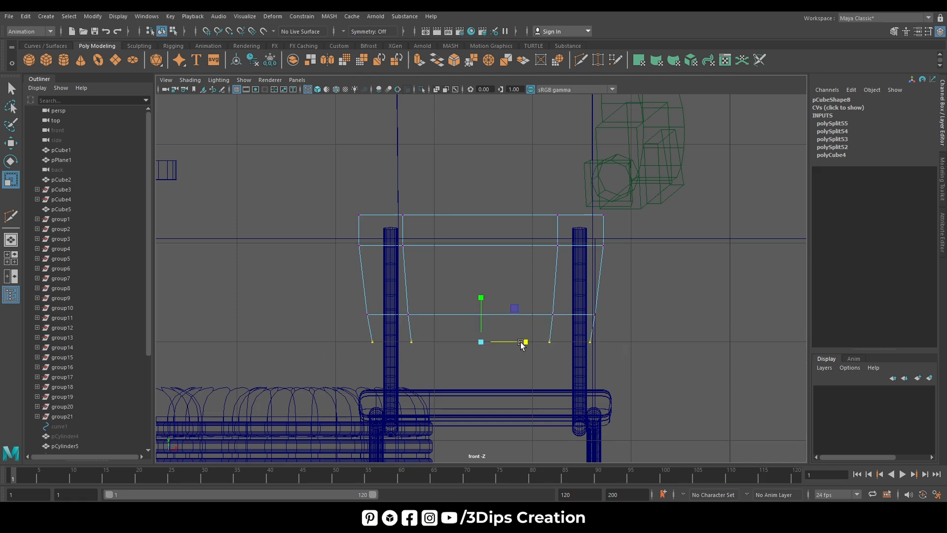
pyautogui.moveTo(526, 342); pyautogui.dragTo(528, 342)
pyautogui.press('f')
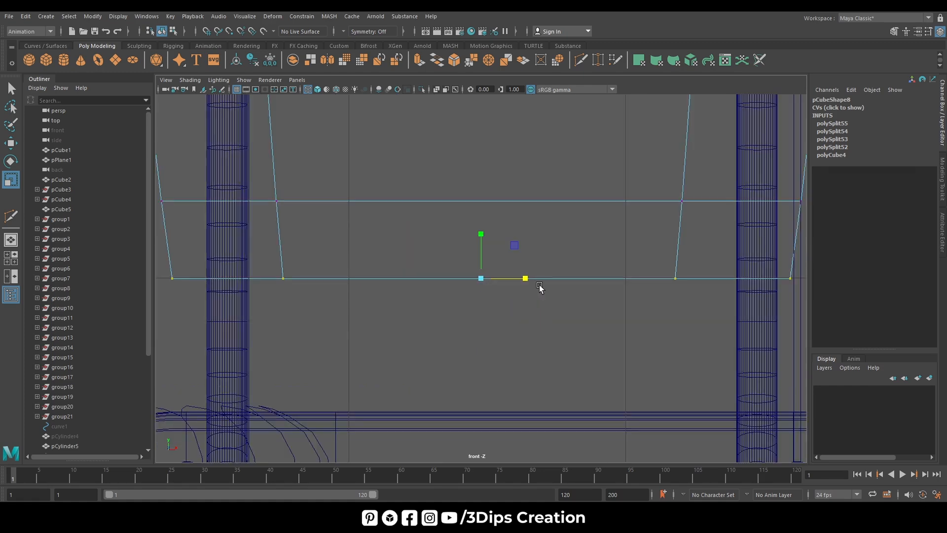
pyautogui.scroll(-5, 540, 290)
pyautogui.moveTo(522, 228); pyautogui.dragTo(554, 212, button='right')
# - Reselect the tapered backrest panel in the perspective view and turn on its smooth preview
pyautogui.press('space')
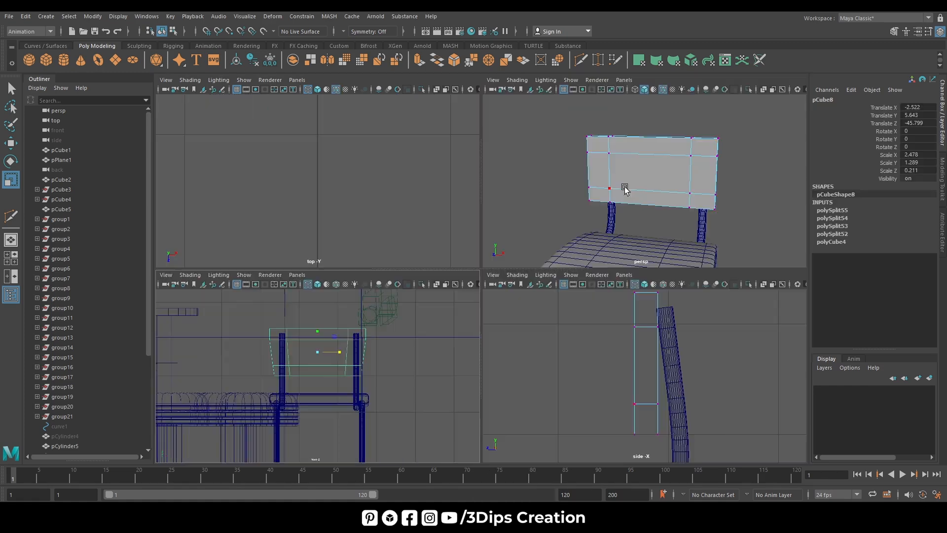
pyautogui.press('space')
pyautogui.click(708, 277)
pyautogui.click(604, 254)
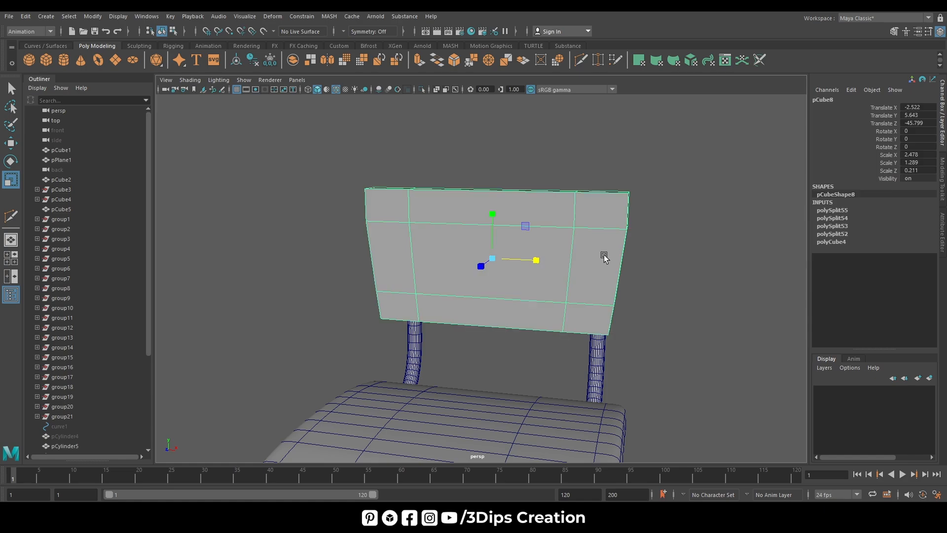
pyautogui.press('3')
# - Insert evenly spaced vertical edge loops across the middle section of the backrest panel
pyautogui.click(694, 344)
pyautogui.keyDown('alt'); pyautogui.moveTo(695, 344); pyautogui.dragTo(533, 312); pyautogui.keyUp('alt')
pyautogui.click(528, 239)
pyautogui.moveTo(490, 241); pyautogui.dragTo(505, 317, button='right')
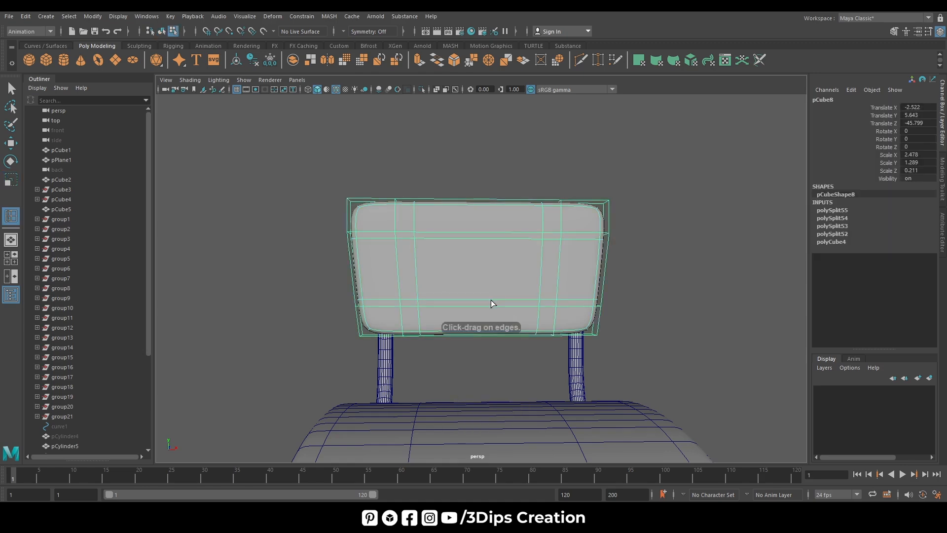
pyautogui.click(491, 301)
pyautogui.press('w')
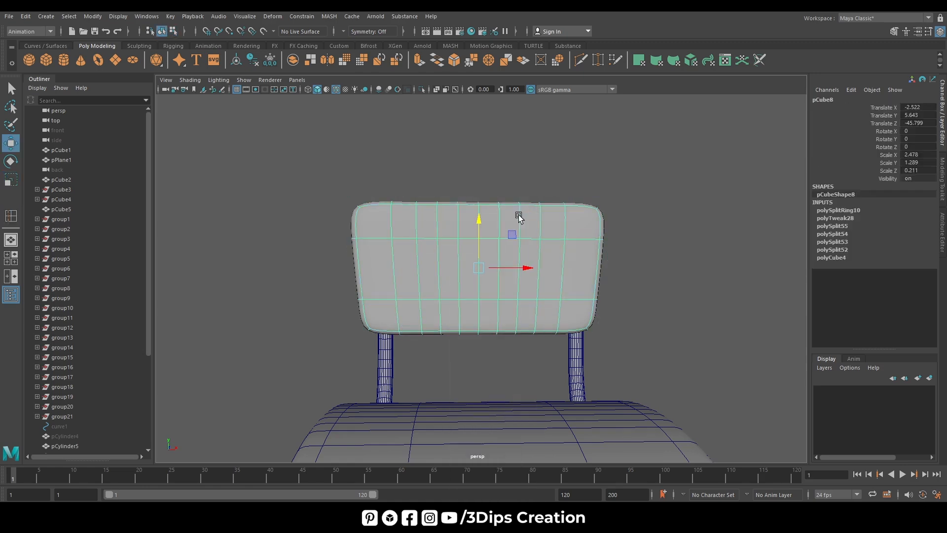
# - Thicken the backrest panel to Scale Z 0.223
pyautogui.click(624, 267)
pyautogui.keyDown('alt'); pyautogui.moveTo(587, 289); pyautogui.dragTo(503, 312); pyautogui.keyUp('alt')
pyautogui.click(524, 298)
pyautogui.press('r')
pyautogui.moveTo(484, 267); pyautogui.dragTo(482, 267)
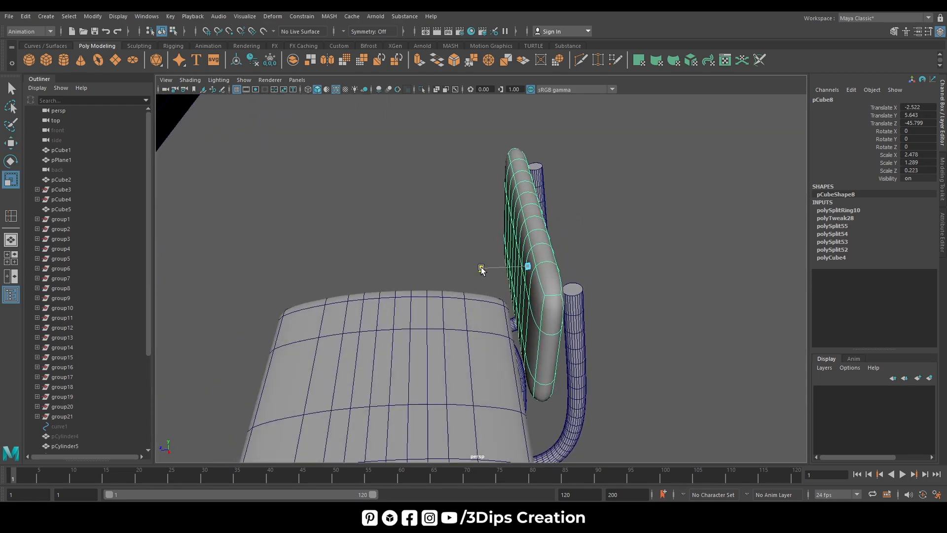
pyautogui.keyDown('alt'); pyautogui.moveTo(509, 322); pyautogui.dragTo(560, 316); pyautogui.keyUp('alt')
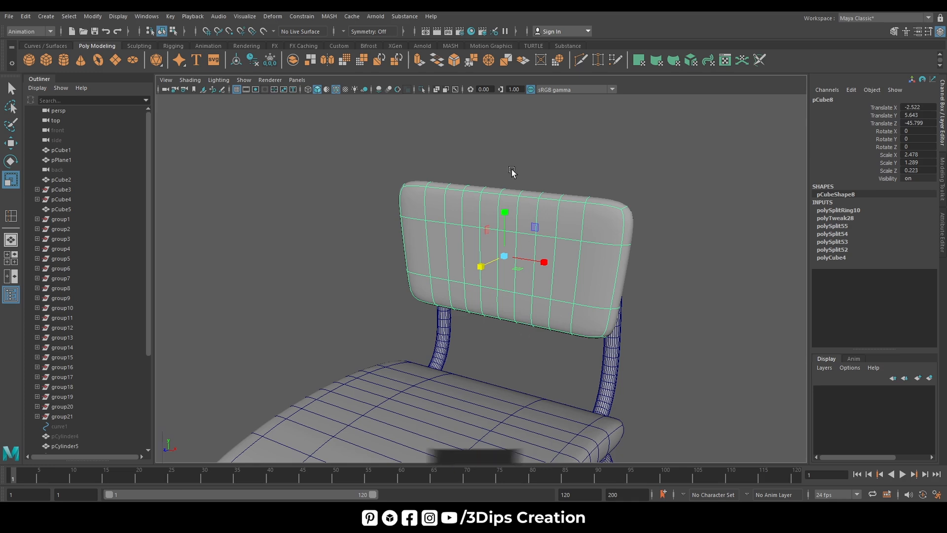
# - Switch to the Modeling menu set, add a nonlinear Bend deformer to the backrest panel and set its Curvature to 22.268
pyautogui.click(30, 31)
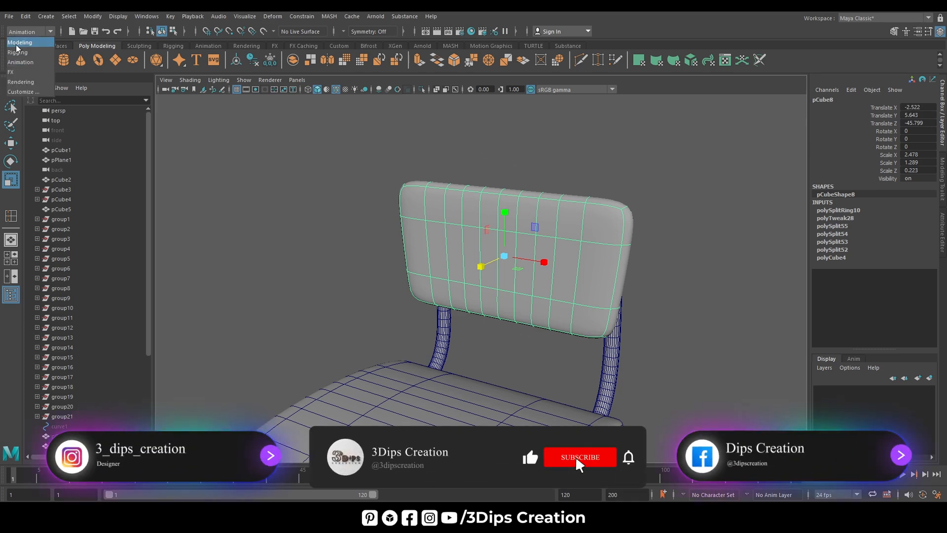
pyautogui.click(25, 41)
pyautogui.click(368, 16)
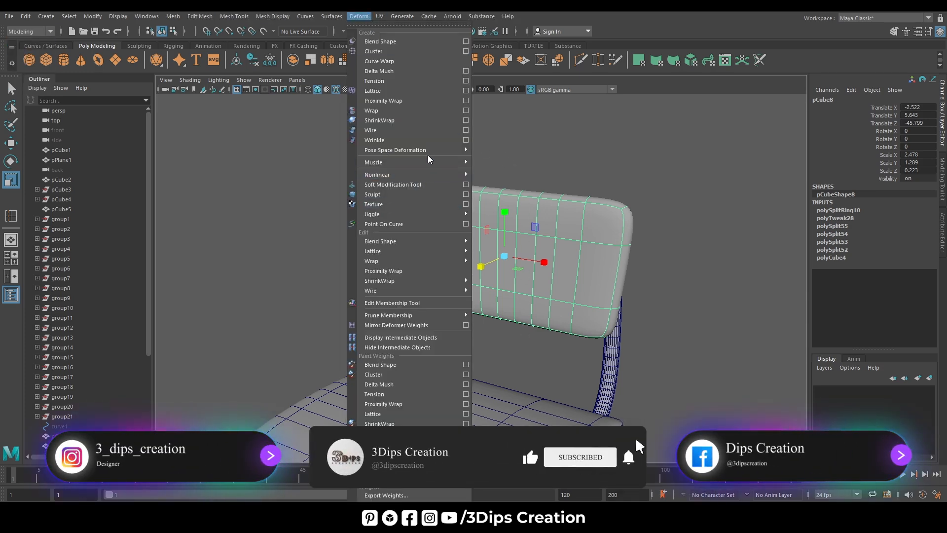
pyautogui.moveTo(446, 174)
pyautogui.click(489, 175)
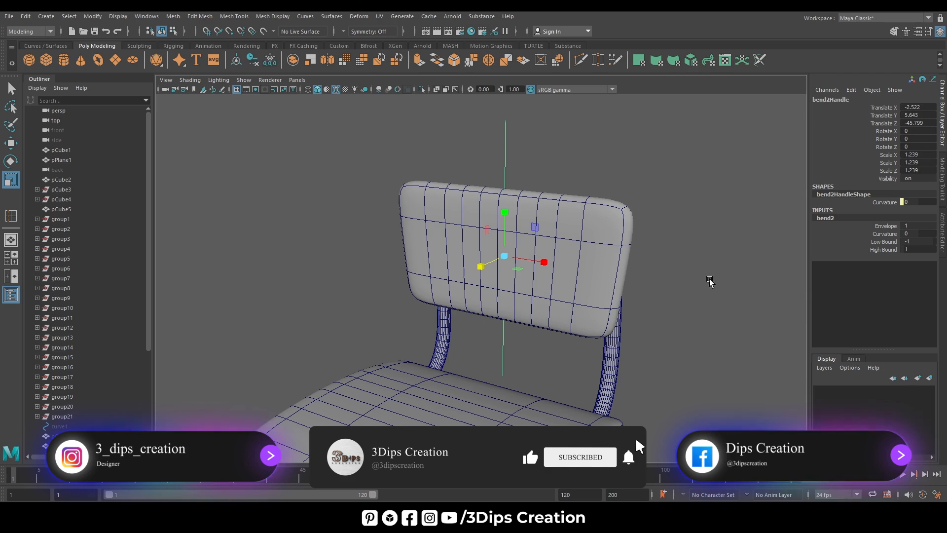
pyautogui.click(943, 191)
pyautogui.click(942, 132)
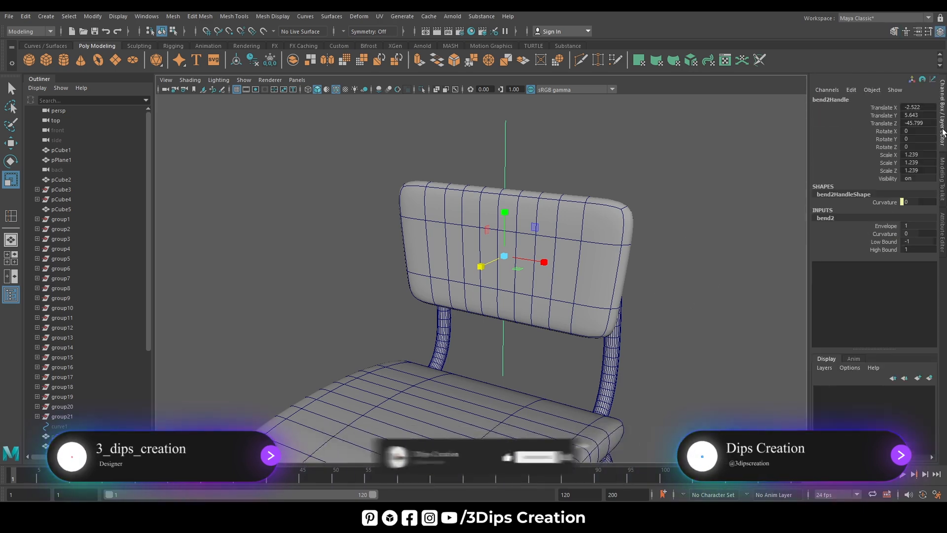
pyautogui.click(943, 224)
pyautogui.moveTo(879, 162); pyautogui.dragTo(884, 162)
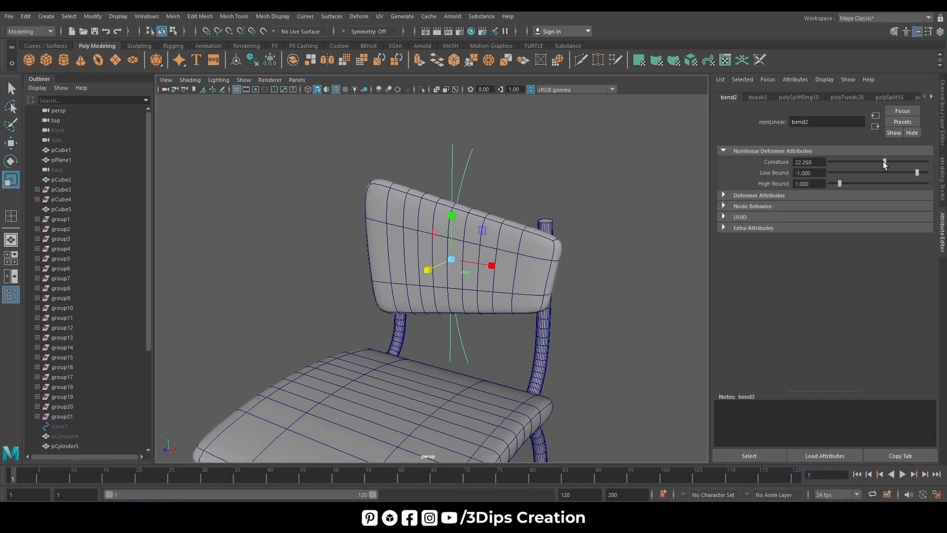
# - Rotate the bend deformer handle to Rotate Z 90
pyautogui.press('e')
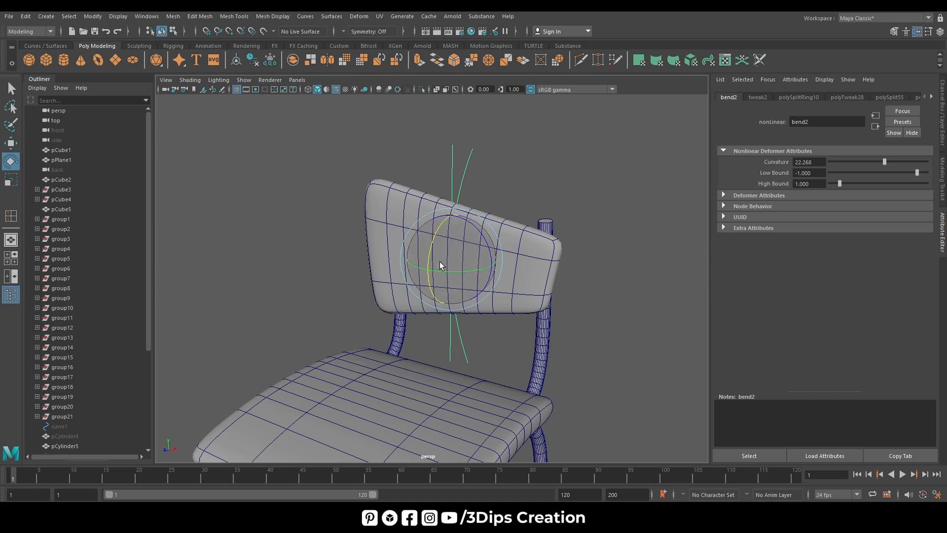
pyautogui.moveTo(474, 230); pyautogui.dragTo(451, 227)
pyautogui.click(943, 124)
pyautogui.moveTo(531, 228); pyautogui.dragTo(516, 221)
pyautogui.doubleClick(919, 146)
pyautogui.write('9')
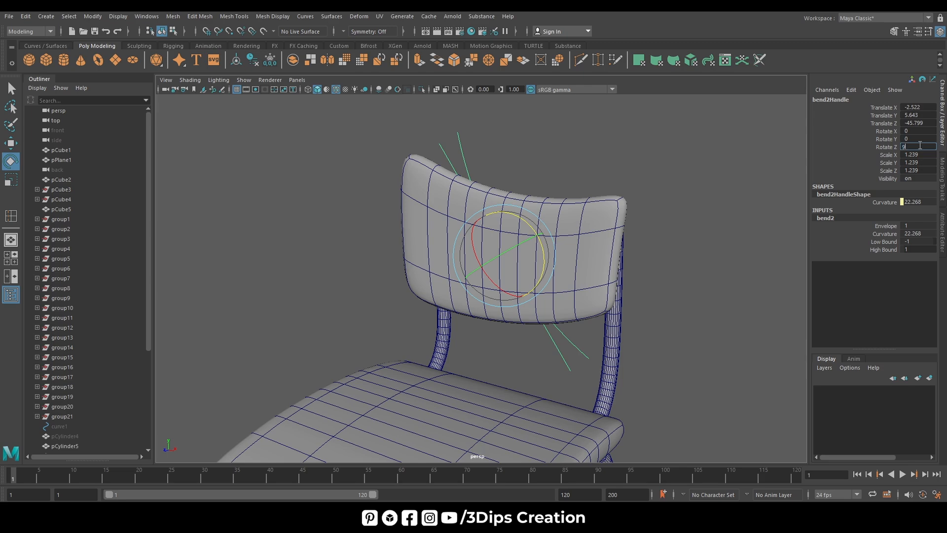
pyautogui.write('0')
pyautogui.press('Return')
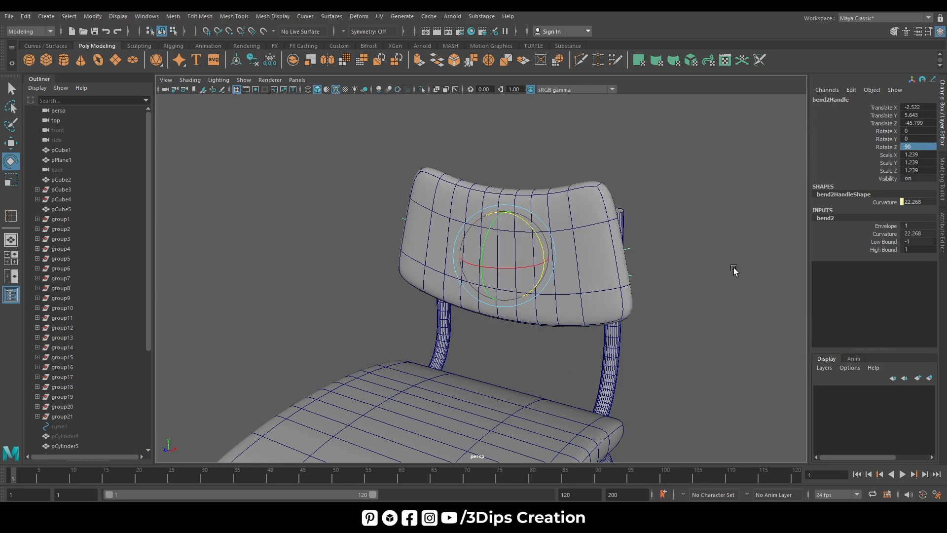
# - Set the bend deformer handle's Rotate Y to 90
pyautogui.keyDown('alt'); pyautogui.moveTo(676, 277); pyautogui.dragTo(578, 267); pyautogui.keyUp('alt')
pyautogui.doubleClick(930, 139)
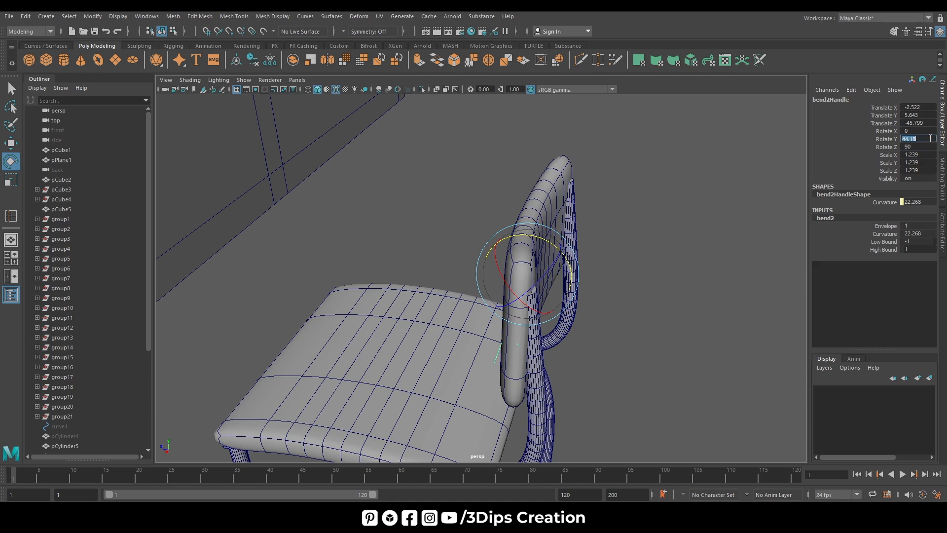
pyautogui.write('90')
pyautogui.press('Return')
pyautogui.keyDown('alt'); pyautogui.moveTo(631, 216); pyautogui.dragTo(649, 274); pyautogui.keyUp('alt')
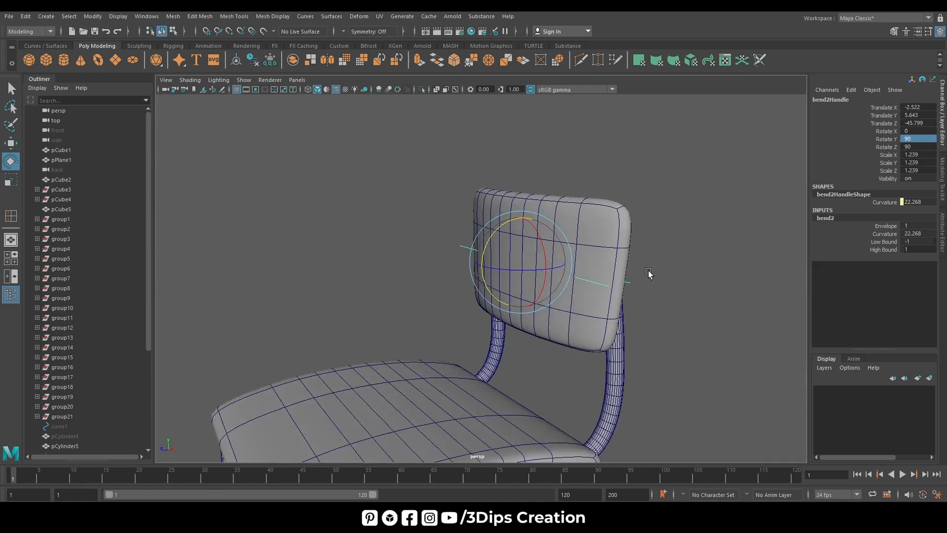
# - Adjust the bend deformer's Curvature to -14.845 so the backrest panel curves across its width
pyautogui.click(943, 173)
pyautogui.click(943, 139)
pyautogui.click(943, 243)
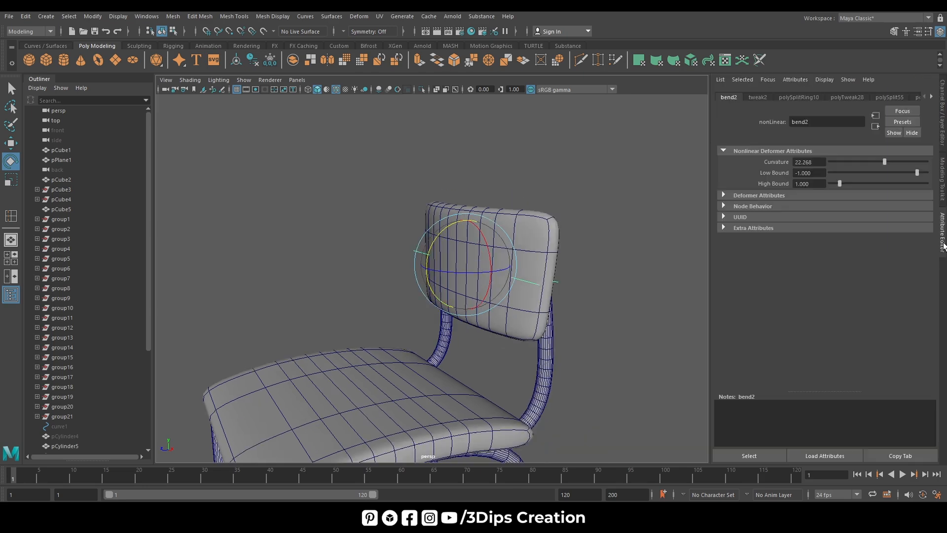
pyautogui.moveTo(881, 159); pyautogui.dragTo(874, 160)
pyautogui.keyDown('alt'); pyautogui.moveTo(595, 308); pyautogui.dragTo(494, 340); pyautogui.keyUp('alt')
pyautogui.moveTo(877, 159); pyautogui.dragTo(874, 160)
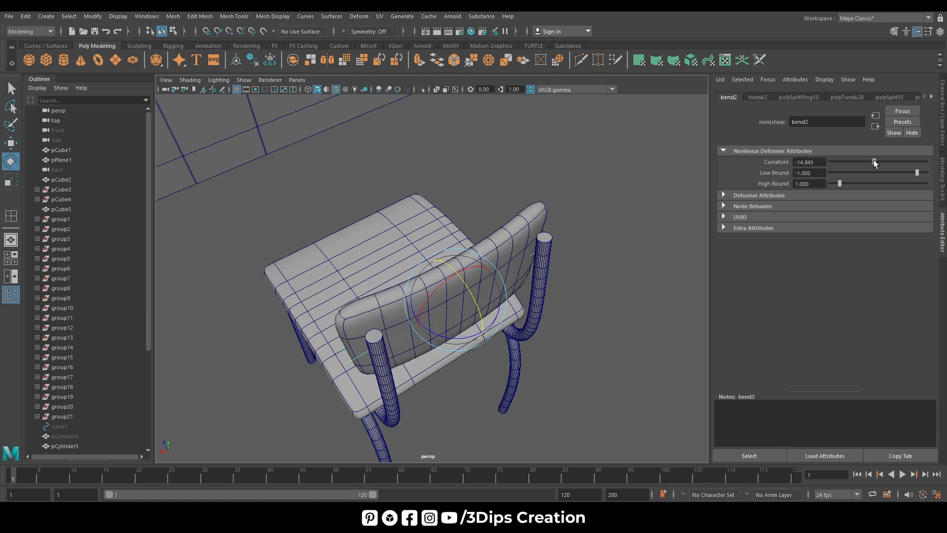
# - Set the bend deformer's Curvature on the backrest panel to -15
pyautogui.keyDown('alt'); pyautogui.moveTo(556, 347); pyautogui.dragTo(676, 337); pyautogui.keyUp('alt')
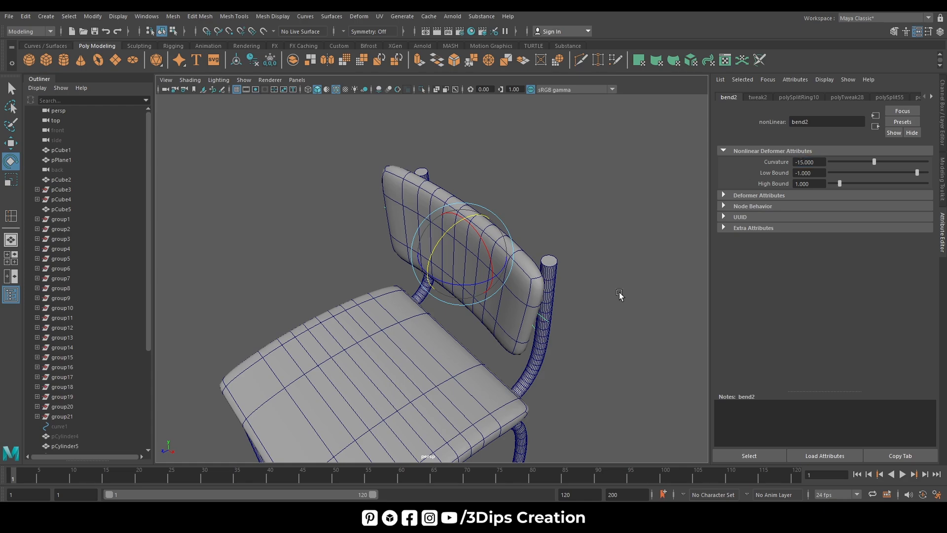
pyautogui.keyDown('alt'); pyautogui.moveTo(620, 295); pyautogui.dragTo(562, 287); pyautogui.keyUp('alt')
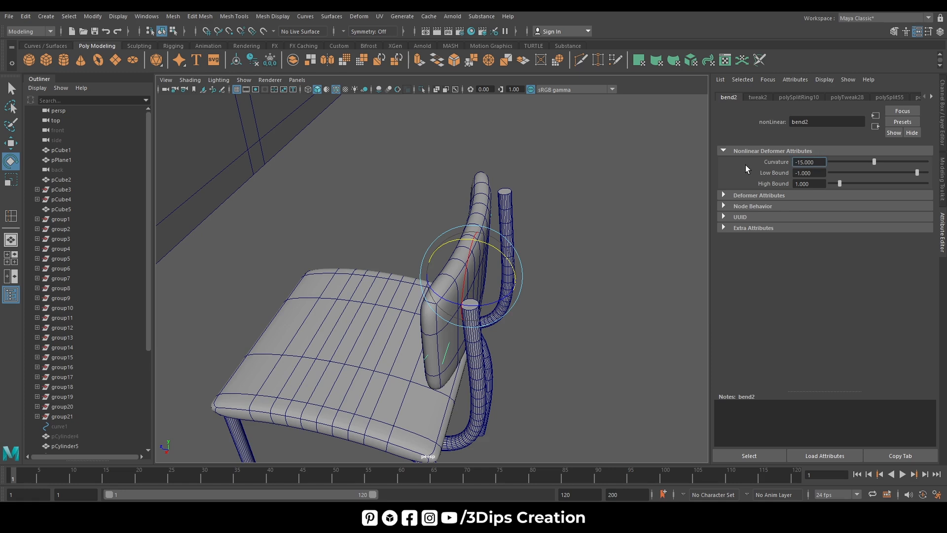
pyautogui.press('BackSpace')
pyautogui.press('BackSpace')
pyautogui.press('BackSpace')
pyautogui.press('BackSpace')
pyautogui.press('BackSpace')
pyautogui.press('BackSpace')
pyautogui.press('BackSpace')
pyautogui.write('-15')
pyautogui.press('Return')
# - Duplicate the bent backrest panel and move the copy behind the chair, clear of the tubular supports
pyautogui.press('w')
pyautogui.rightClick(582, 246)
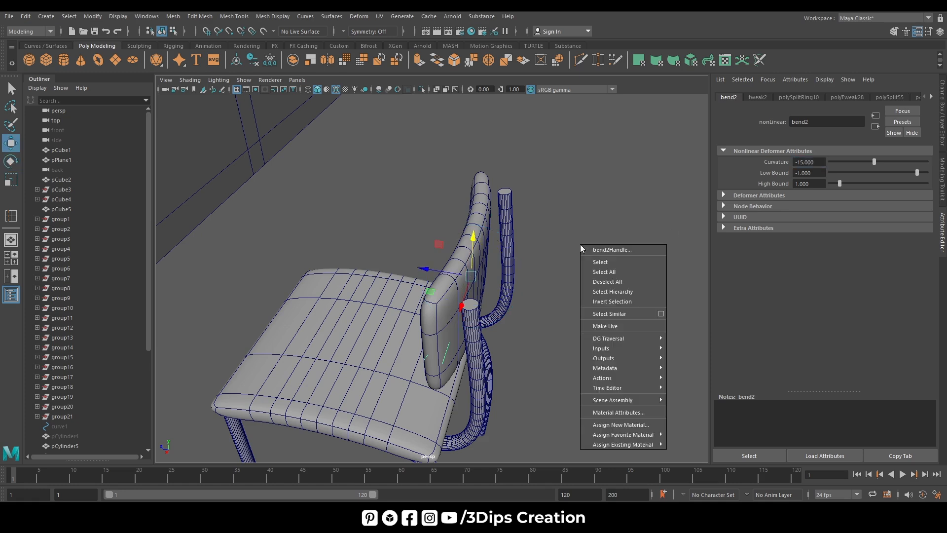
pyautogui.moveTo(474, 227); pyautogui.dragTo(515, 215, button='right')
pyautogui.click(550, 236)
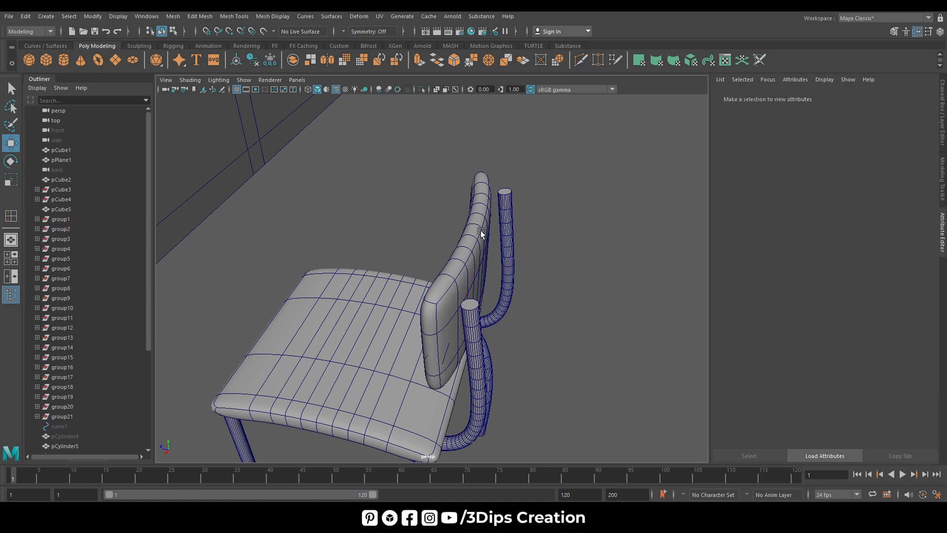
pyautogui.click(483, 237)
pyautogui.moveTo(426, 271); pyautogui.dragTo(510, 305)
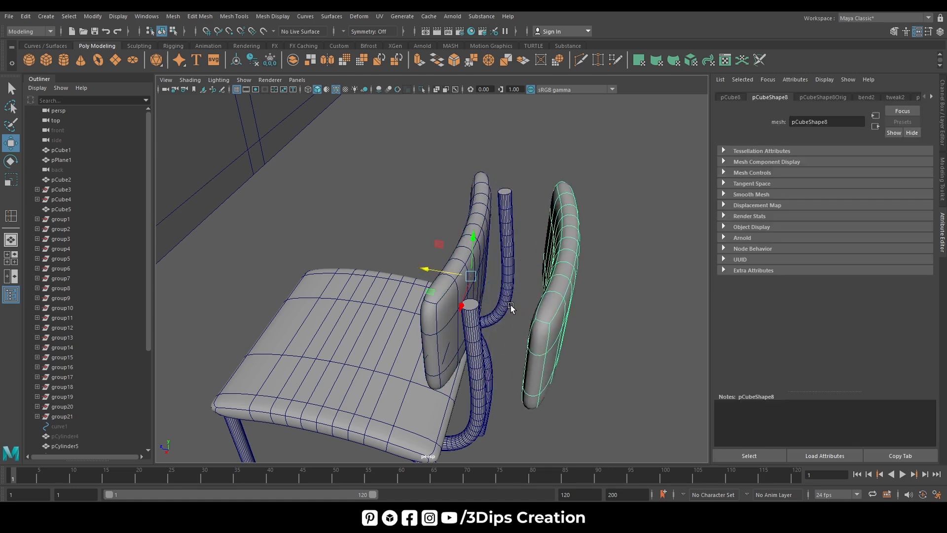
# - Hide the original backrest panel together with its bend deformer handle
pyautogui.click(450, 338)
pyautogui.keyDown('shift'); pyautogui.click(446, 356); pyautogui.keyUp('shift')
pyautogui.scroll(-5, 96, 335)
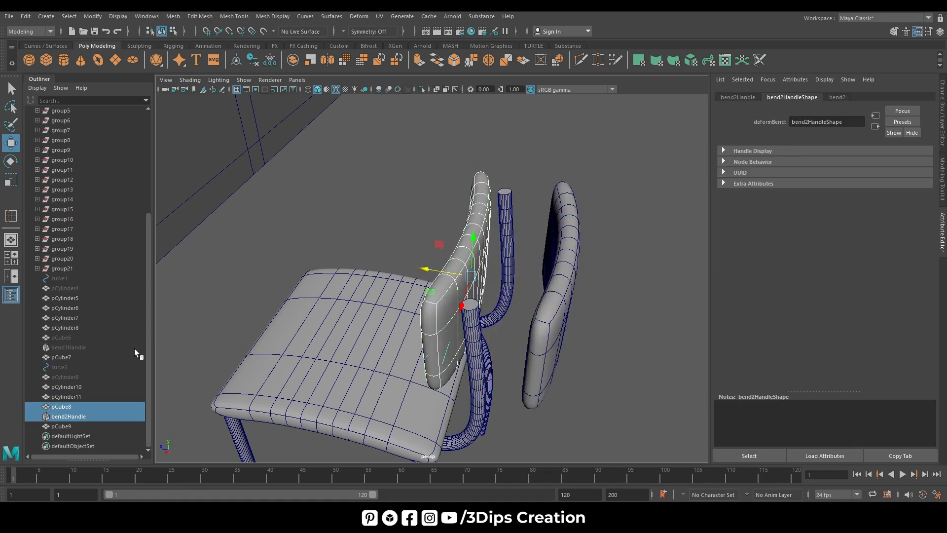
pyautogui.hotkey('ctrl', 'h')
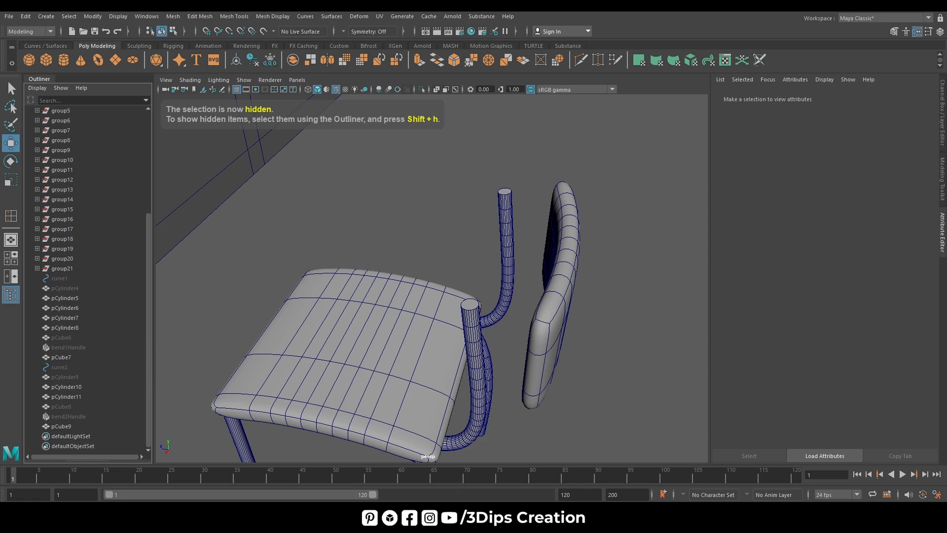
# - Move the duplicated backrest panel forward along Z to the upper part of the tubular supports
pyautogui.click(565, 308)
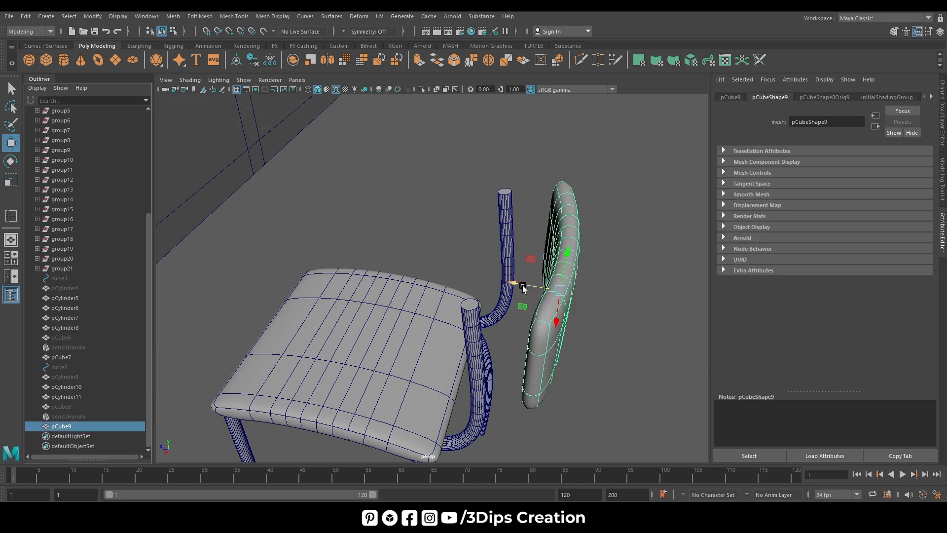
pyautogui.moveTo(516, 285); pyautogui.dragTo(439, 305)
pyautogui.press('space')
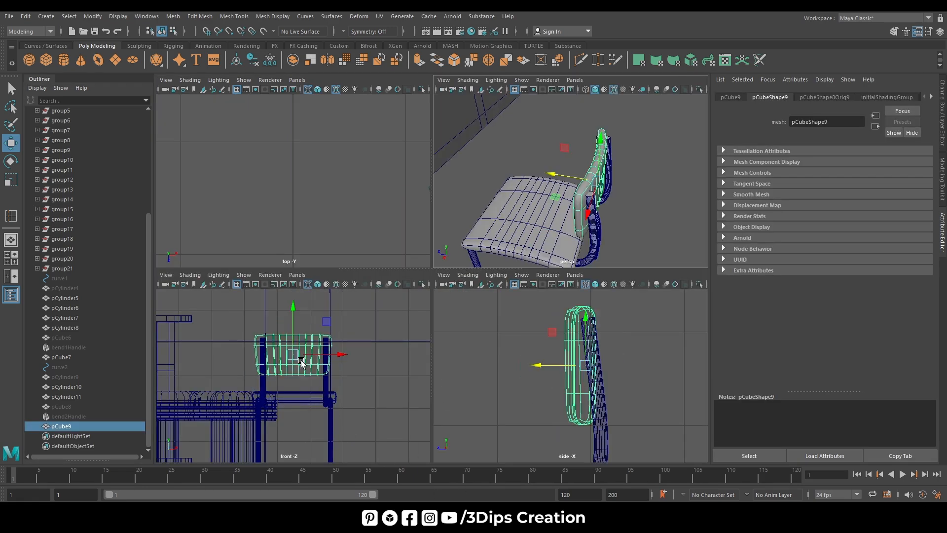
pyautogui.press('space')
pyautogui.press('f')
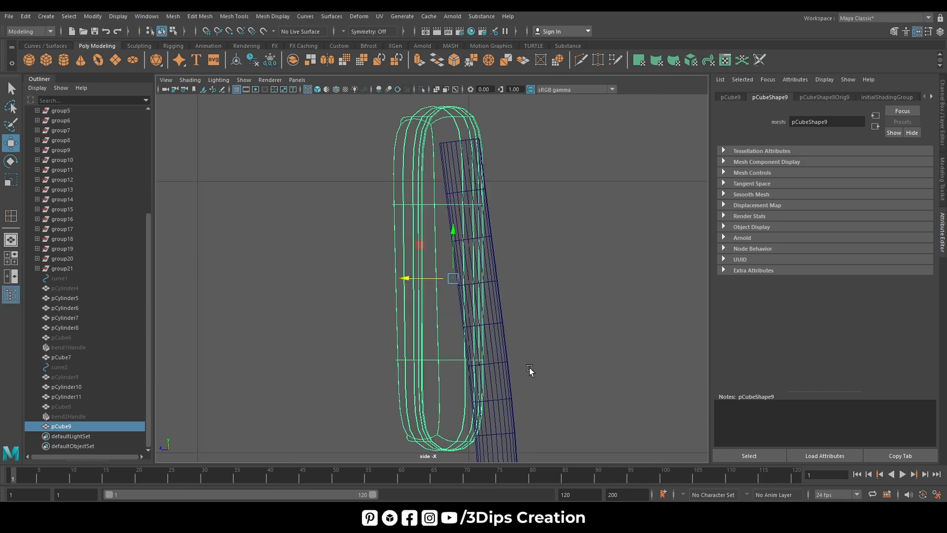
# - Tilt the backrest copy about 7.37 degrees on X to follow the supports' lean and nudge it along Z
pyautogui.press('e')
pyautogui.moveTo(472, 239); pyautogui.dragTo(466, 241)
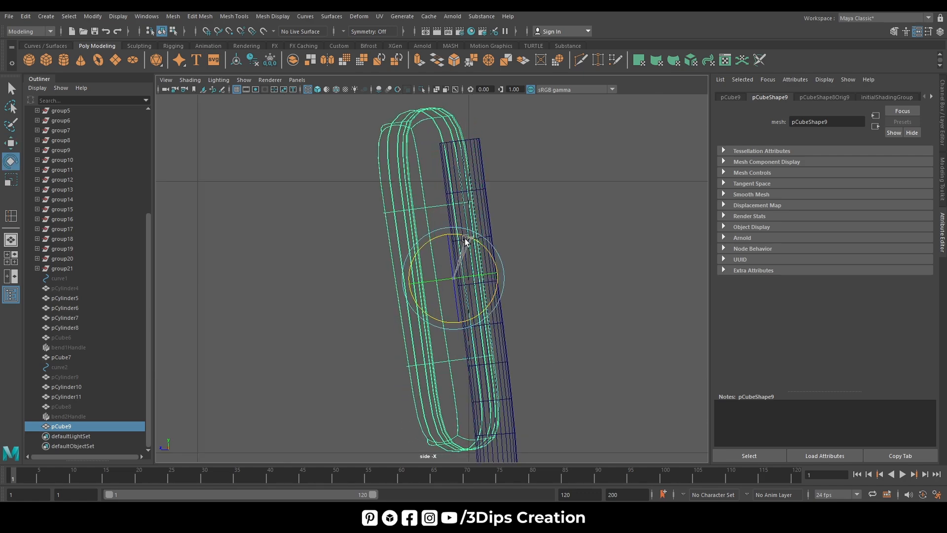
pyautogui.press('w')
pyautogui.moveTo(417, 280); pyautogui.dragTo(420, 279)
pyautogui.press('space')
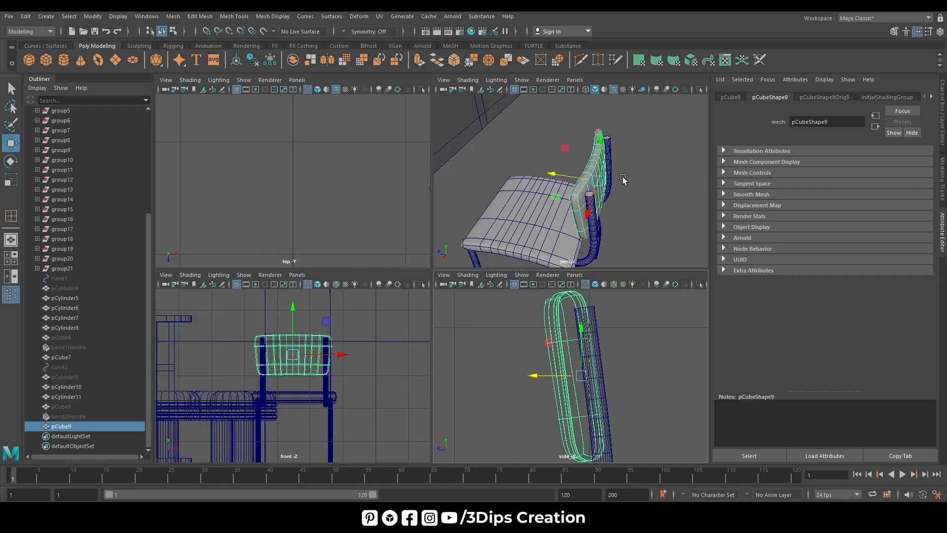
# - Examine from several angles how the tilted backrest fits against the two tubular supports and the seat
pyautogui.press('space')
pyautogui.press('f')
pyautogui.keyDown('alt'); pyautogui.moveTo(572, 382); pyautogui.dragTo(661, 397); pyautogui.keyUp('alt')
pyautogui.click(348, 370)
pyautogui.scroll(-5, 522, 376)
pyautogui.keyDown('alt'); pyautogui.moveTo(581, 397); pyautogui.dragTo(502, 389); pyautogui.keyUp('alt')
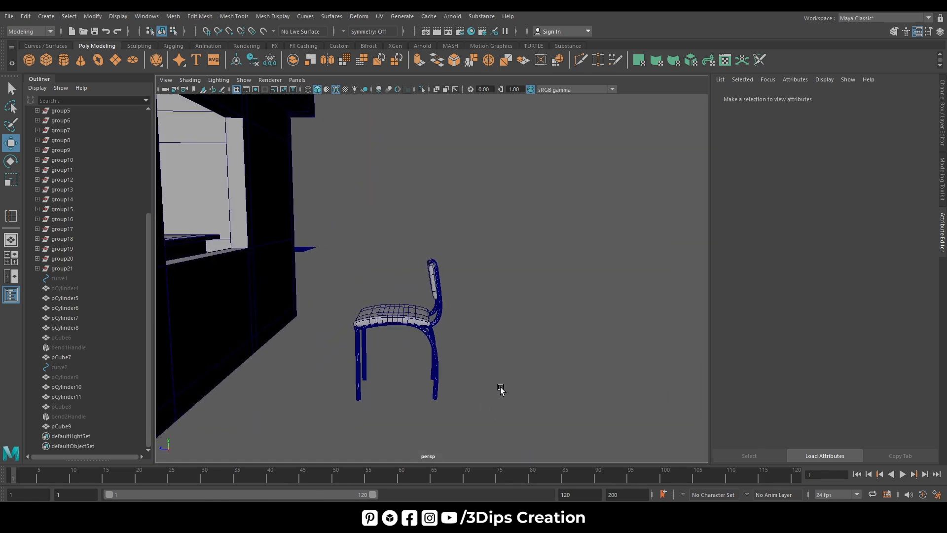
pyautogui.scroll(5, 473, 306)
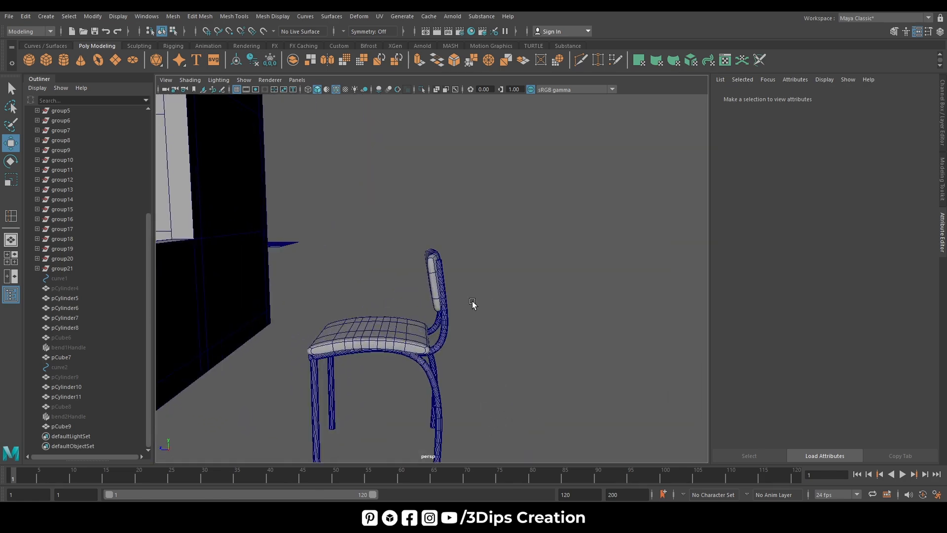
pyautogui.scroll(-1, 427, 267)
pyautogui.click(439, 251)
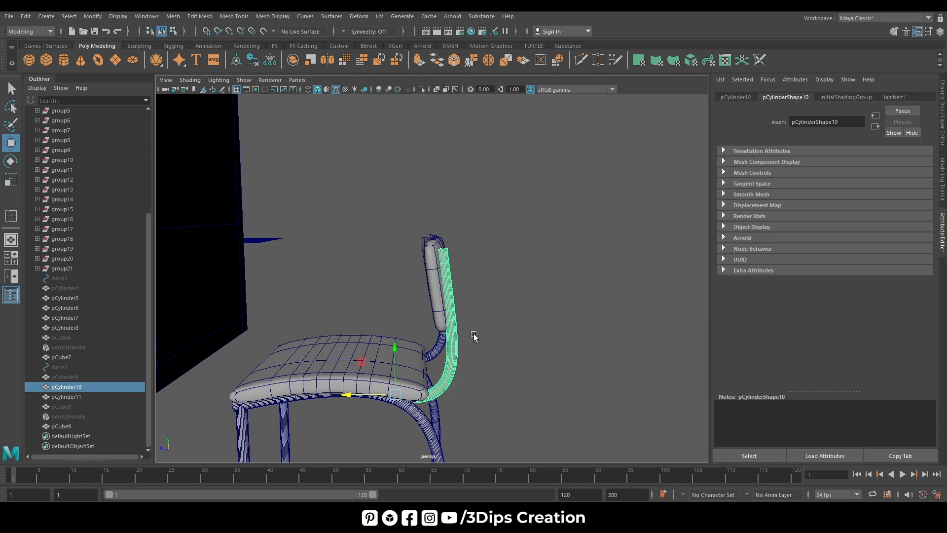
pyautogui.keyDown('alt'); pyautogui.moveTo(473, 334); pyautogui.dragTo(588, 388); pyautogui.keyUp('alt')
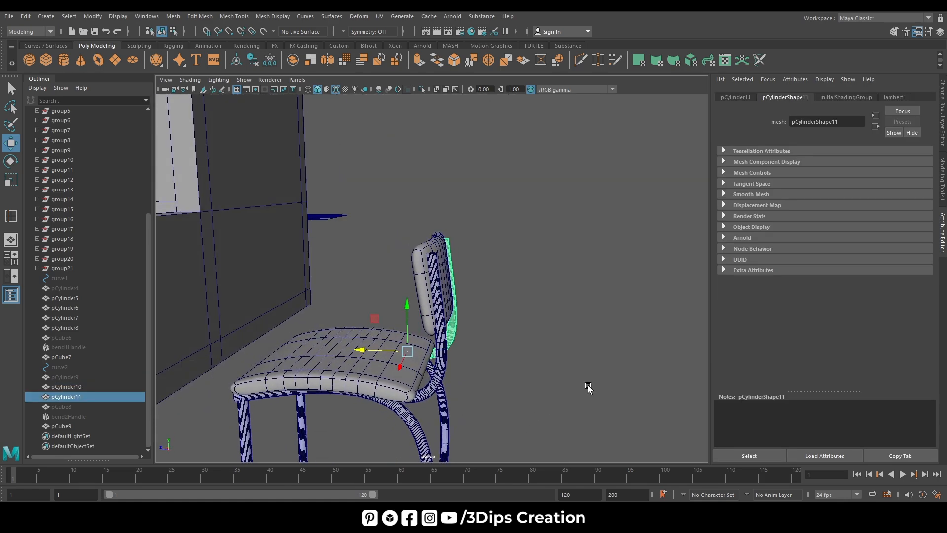
# - Set the backrest panel's Rotate X to 0 so it stands upright
pyautogui.click(438, 255)
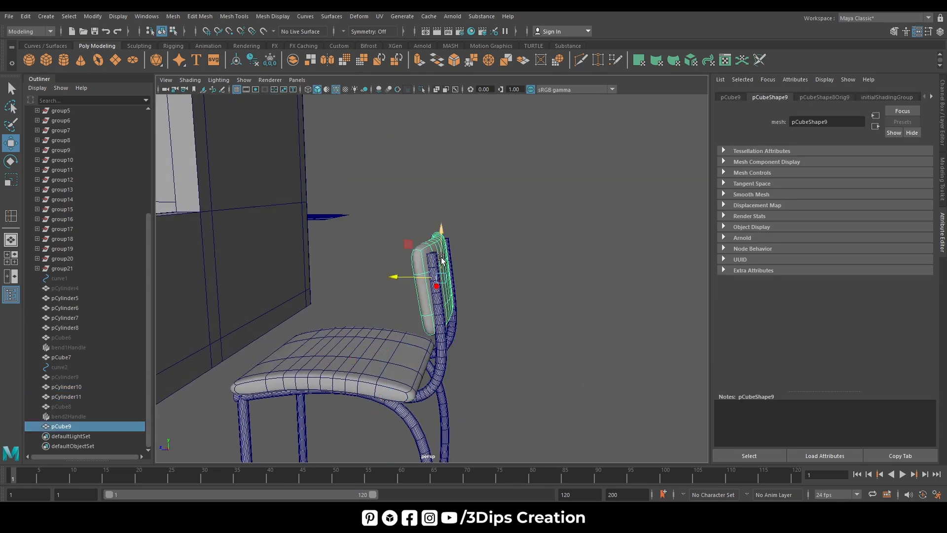
pyautogui.press('e')
pyautogui.click(942, 108)
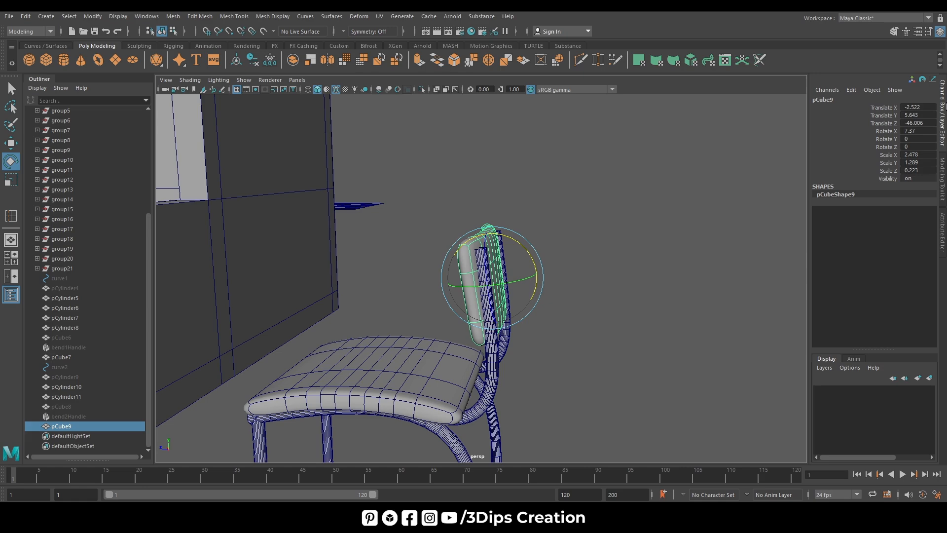
pyautogui.doubleClick(917, 132)
pyautogui.press('Return')
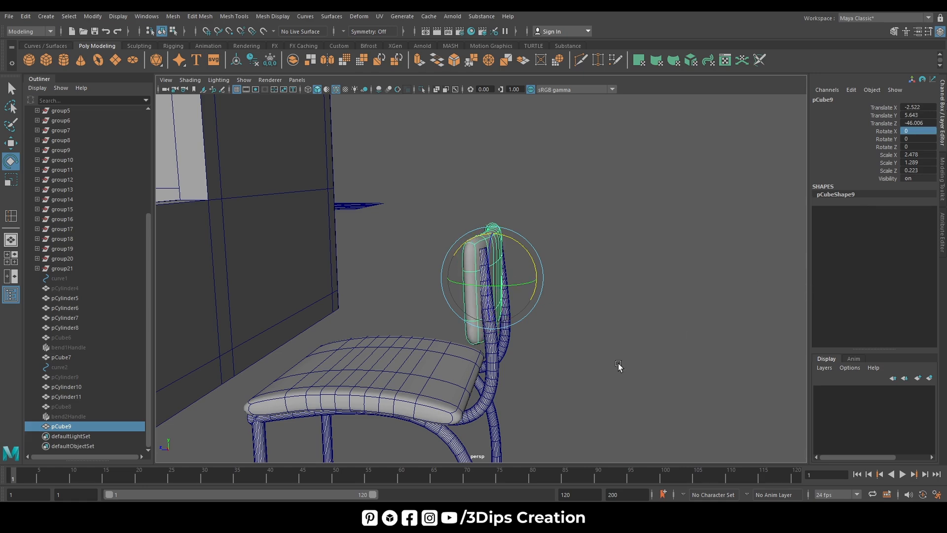
pyautogui.click(619, 365)
# - Raise the backrest panel to Translate Y of about 5.799
pyautogui.moveTo(618, 365)
pyautogui.keyDown('alt'); pyautogui.mouseDown()
pyautogui.moveTo(654, 355)
pyautogui.moveTo(584, 374)
pyautogui.moveTo(607, 364)
pyautogui.mouseUp(); pyautogui.keyUp('alt')
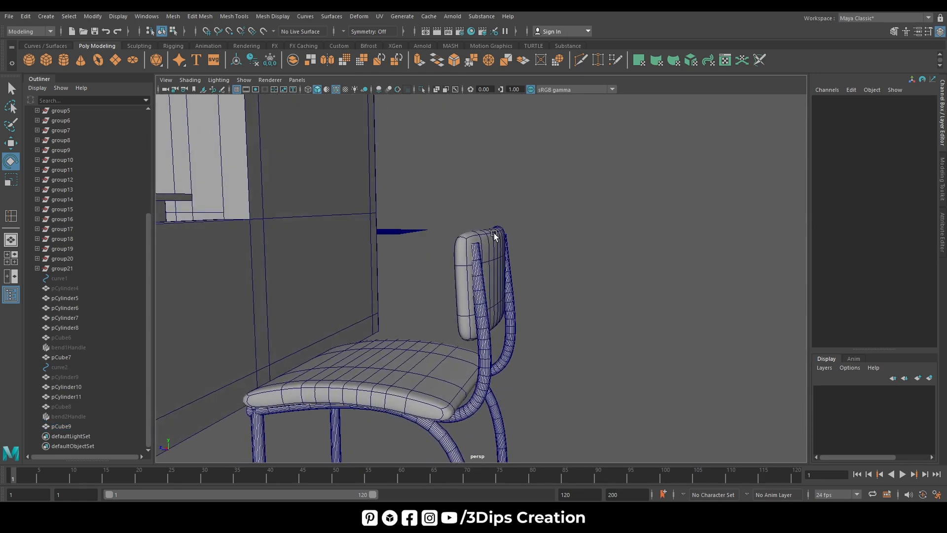
pyautogui.click(493, 233)
pyautogui.press('w')
pyautogui.moveTo(490, 259); pyautogui.dragTo(490, 246)
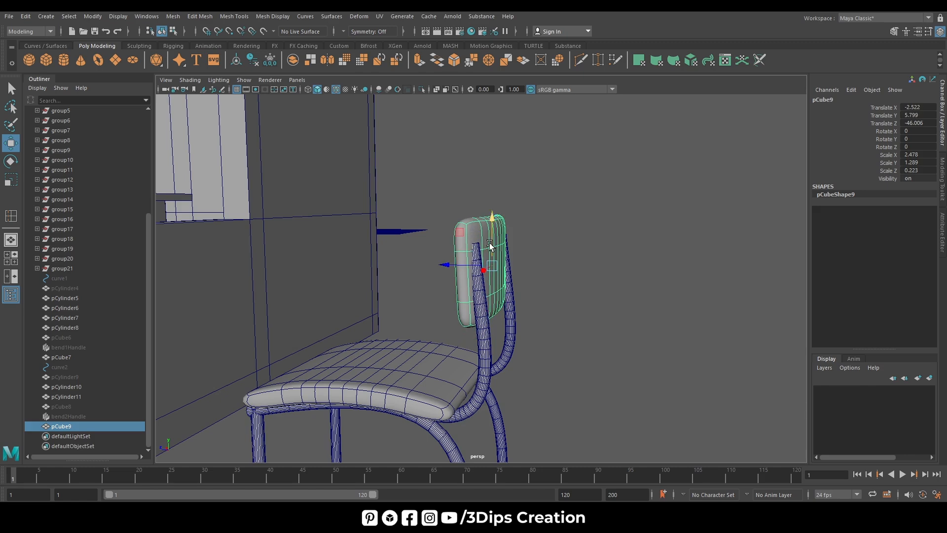
# - Delete both tubular backrest supports behind the seat
pyautogui.click(481, 334)
pyautogui.keyDown('alt'); pyautogui.moveTo(481, 335); pyautogui.dragTo(423, 368); pyautogui.keyUp('alt')
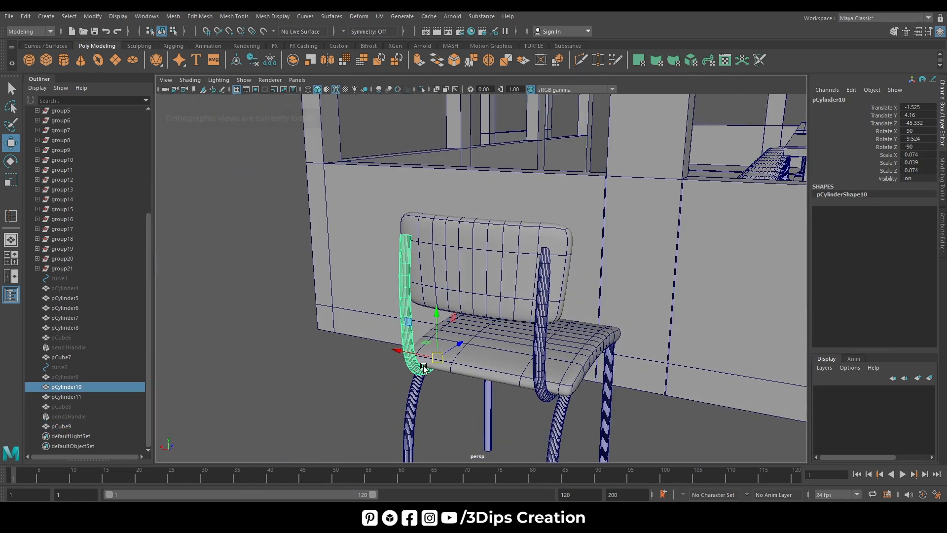
pyautogui.press('Delete')
pyautogui.click(543, 344)
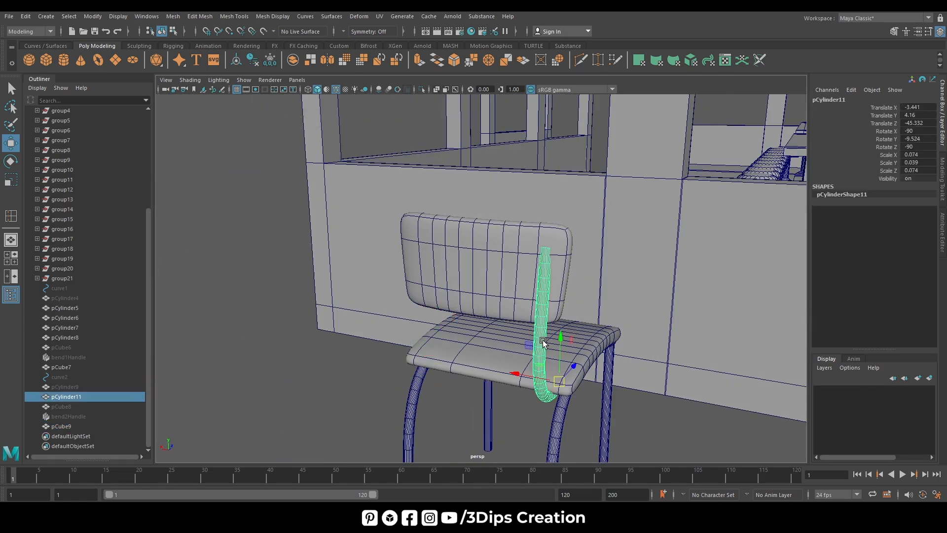
pyautogui.press('Delete')
# - Move the backrest panel farther up above the seat
pyautogui.keyDown('alt'); pyautogui.moveTo(308, 384); pyautogui.dragTo(497, 268); pyautogui.keyUp('alt')
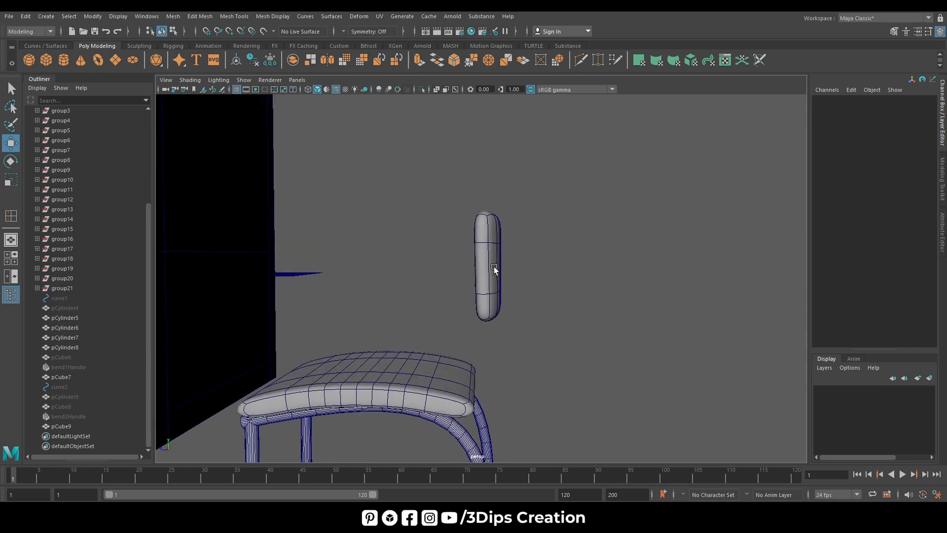
pyautogui.click(497, 267)
pyautogui.click(458, 369)
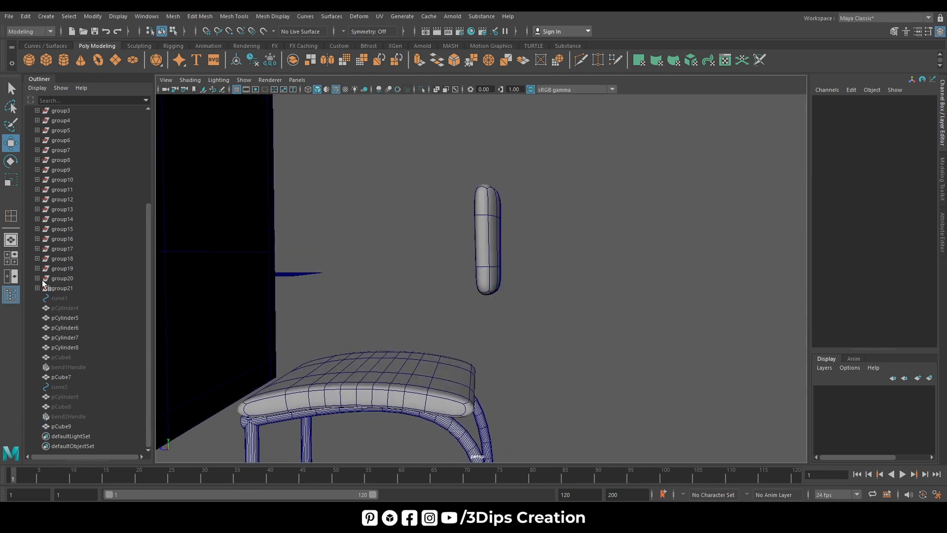
# - Unhide curve2 and the extruded support tube pCylinder9
pyautogui.click(75, 386)
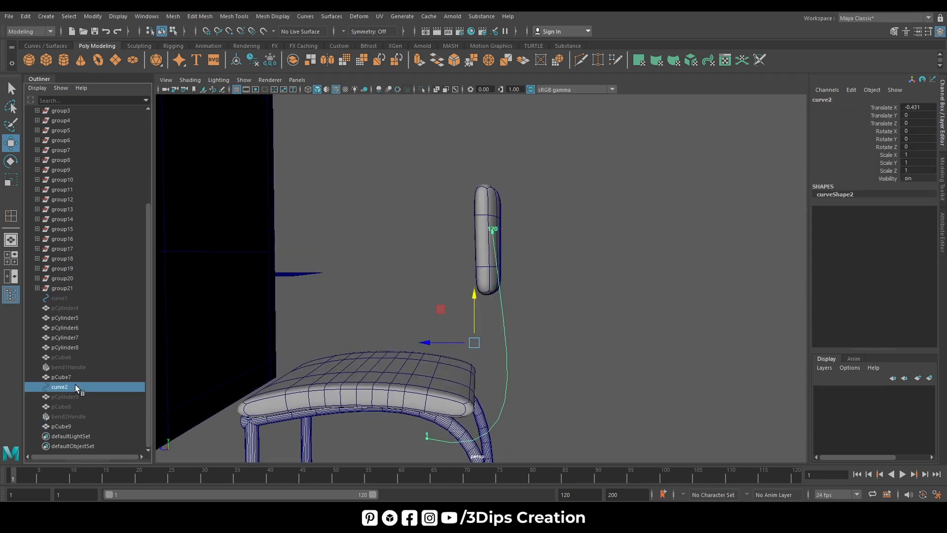
pyautogui.click(68, 396)
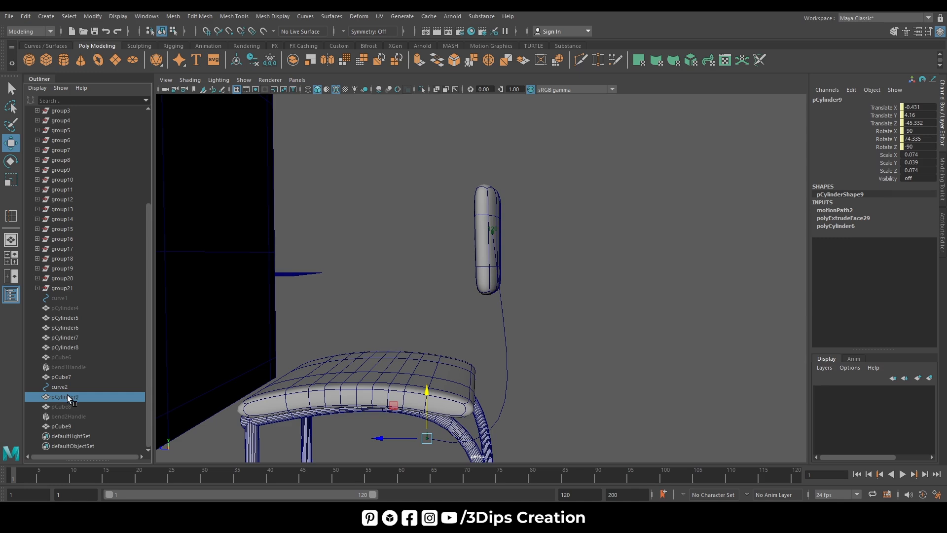
pyautogui.hotkey('shift', 'h')
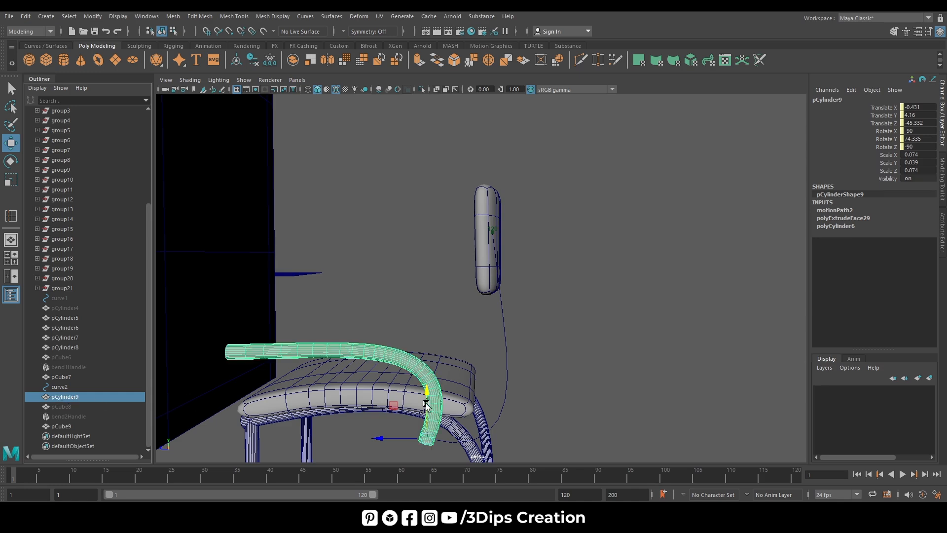
# - Edit curve2's control vertices in the side view, shifting the end vertex and the one below it backward behind the backrest
pyautogui.click(502, 311)
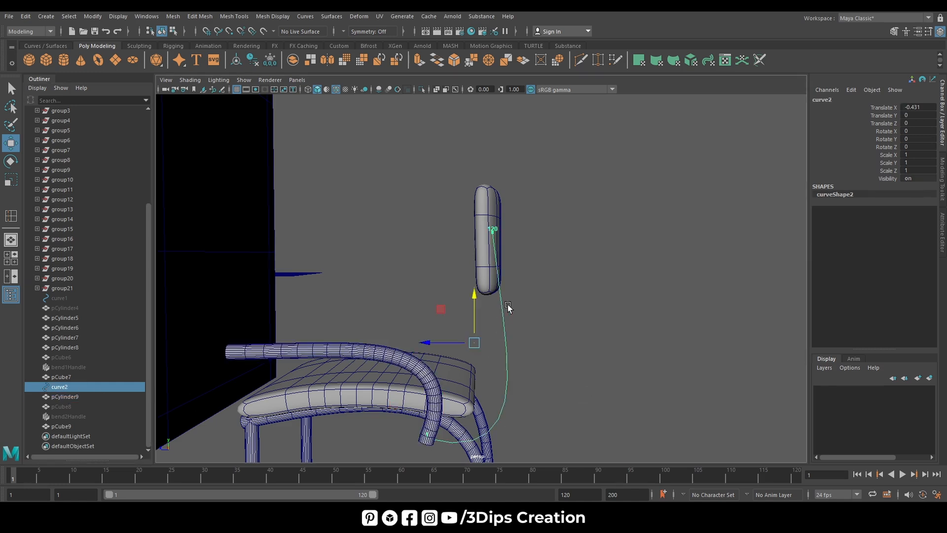
pyautogui.rightClick(562, 240)
pyautogui.moveTo(532, 233); pyautogui.dragTo(531, 233, button='right')
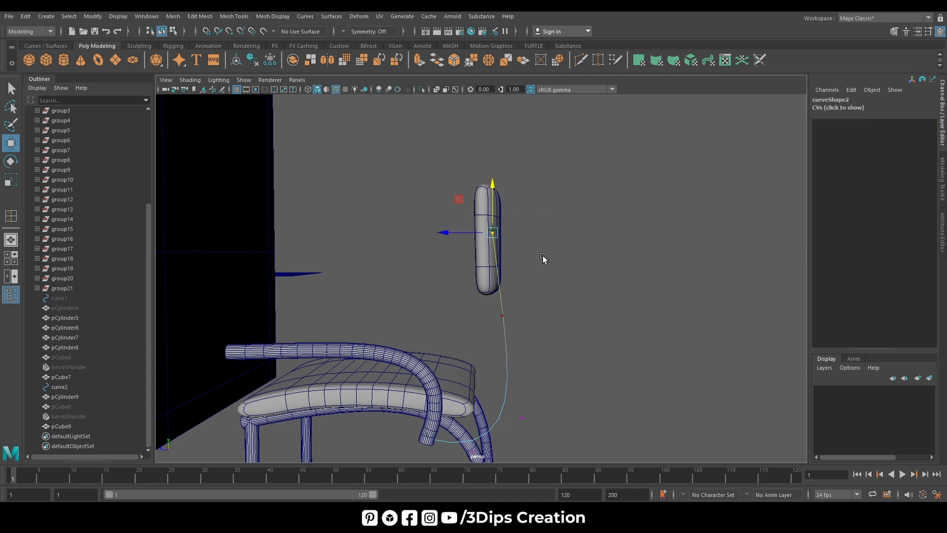
pyautogui.press('space')
pyautogui.press('space')
pyautogui.press('space')
pyautogui.press('space')
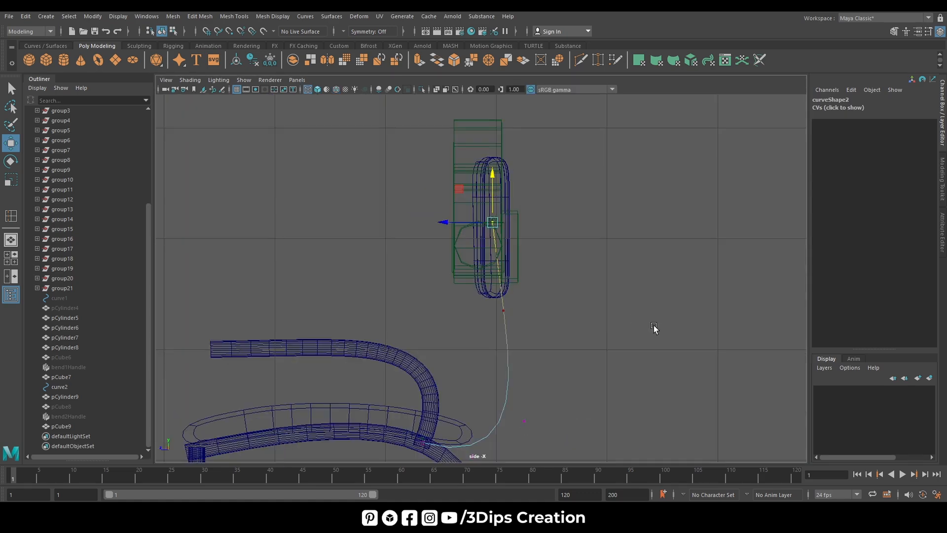
pyautogui.moveTo(442, 222); pyautogui.dragTo(458, 226)
pyautogui.moveTo(485, 301); pyautogui.dragTo(515, 328)
pyautogui.moveTo(458, 313); pyautogui.dragTo(466, 311)
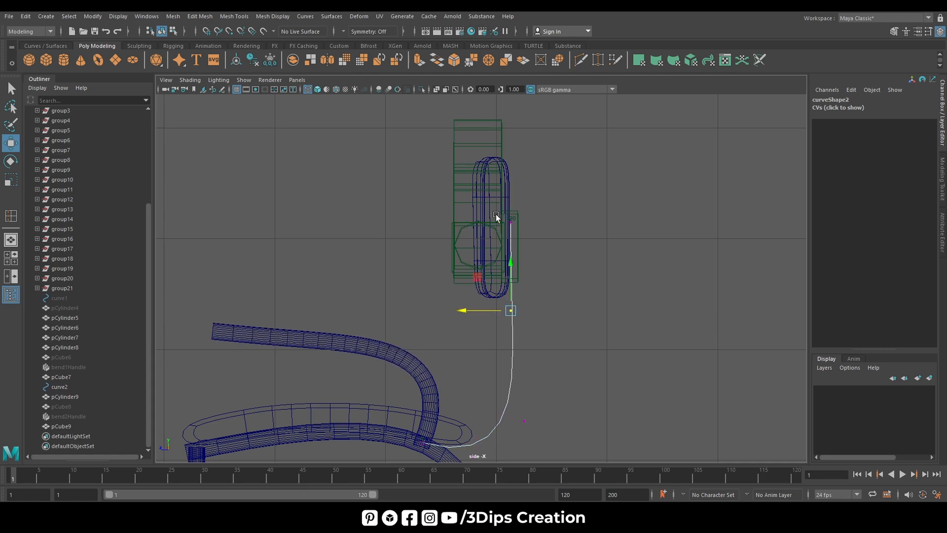
# - Shift curve2's upper control vertices slightly backward and raise its end vertex in the side view to lengthen the support, then leave vertex editing
pyautogui.moveTo(490, 198); pyautogui.dragTo(539, 303)
pyautogui.moveTo(462, 264); pyautogui.dragTo(467, 266)
pyautogui.moveTo(598, 298); pyautogui.dragTo(512, 142)
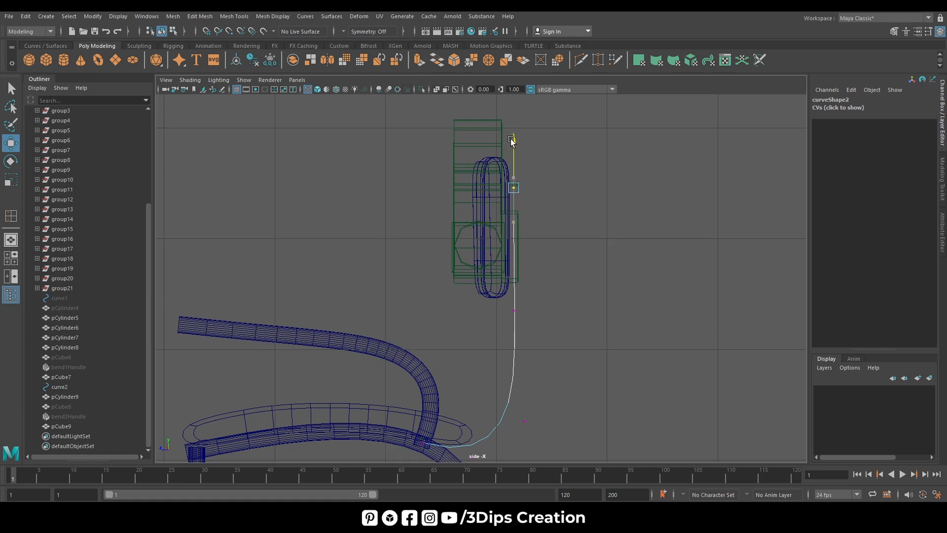
pyautogui.press('space')
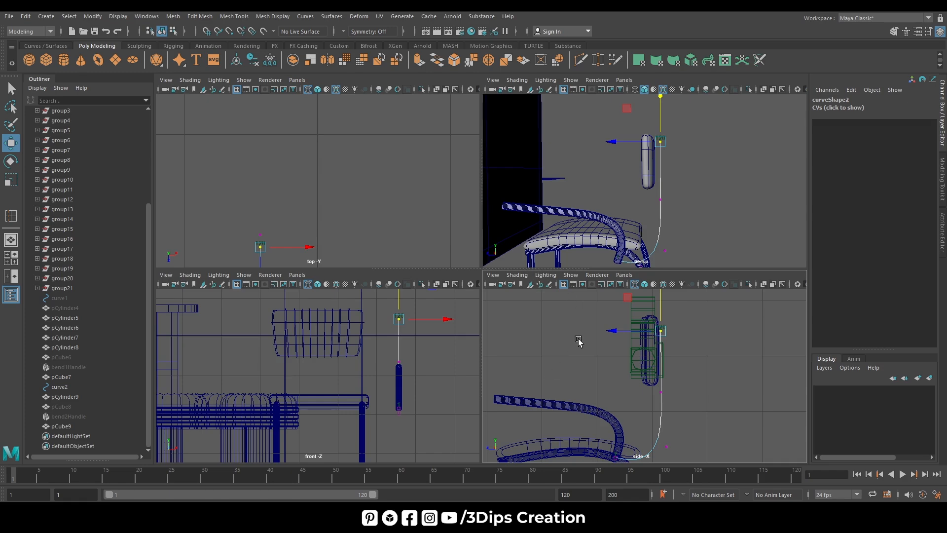
pyautogui.press('space')
pyautogui.scroll(-2, 579, 347)
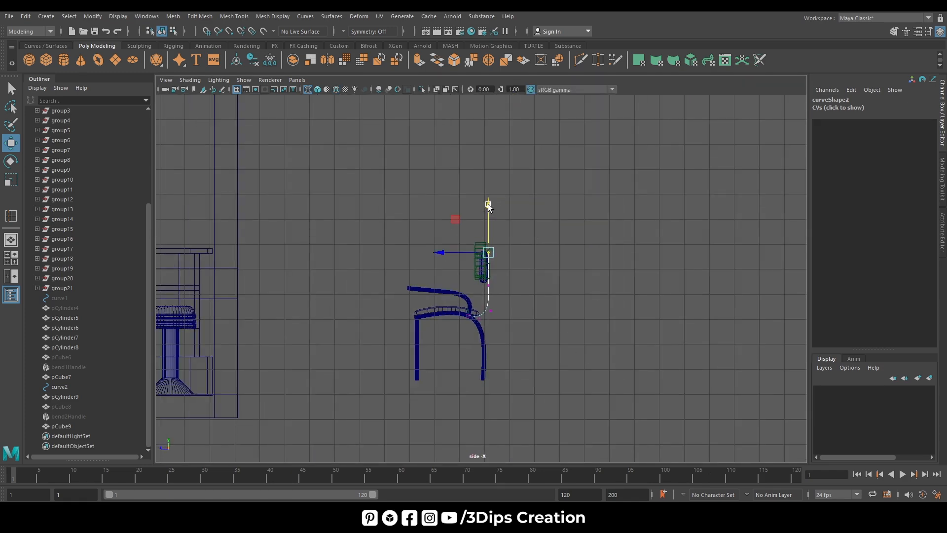
pyautogui.moveTo(476, 253); pyautogui.dragTo(508, 308)
pyautogui.moveTo(491, 256); pyautogui.dragTo(538, 242, button='right')
# - Duplicate the curved support tube pCylinder9 to the space behind the chair and hide the original tube together with curve2
pyautogui.click(557, 289)
pyautogui.click(436, 290)
pyautogui.keyDown('shift'); pyautogui.moveTo(411, 316); pyautogui.dragTo(555, 330); pyautogui.keyUp('shift')
pyautogui.moveTo(509, 294); pyautogui.dragTo(428, 294)
pyautogui.hotkey('ctrl', 'h')
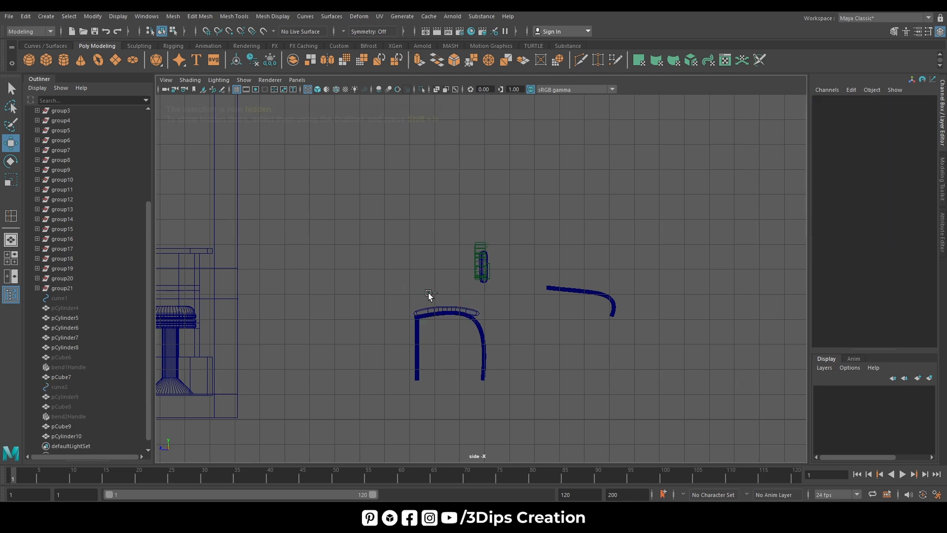
# - Move the duplicated tube back to the rear of the seat and stand it upright by setting Rotate Y to 0
pyautogui.click(591, 292)
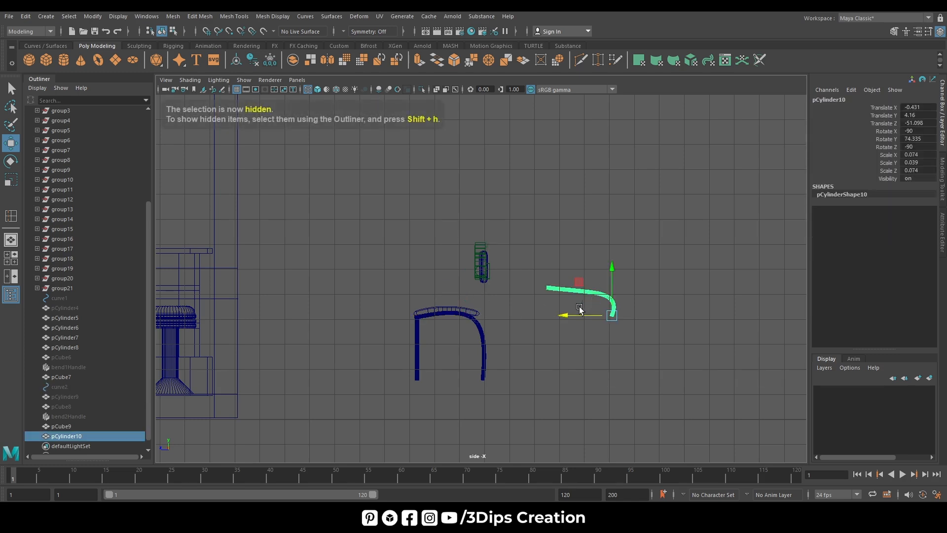
pyautogui.moveTo(565, 315); pyautogui.dragTo(442, 351)
pyautogui.press('e')
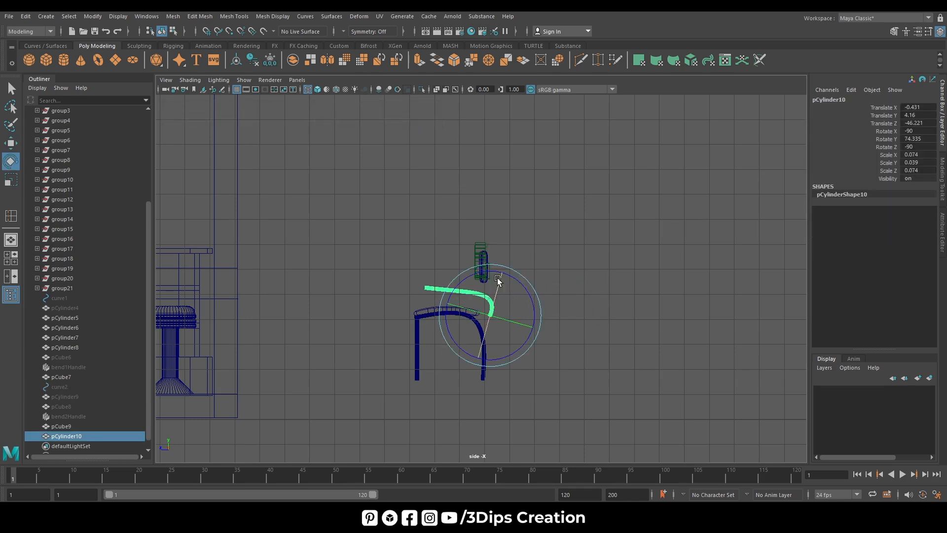
pyautogui.moveTo(522, 277); pyautogui.dragTo(525, 292)
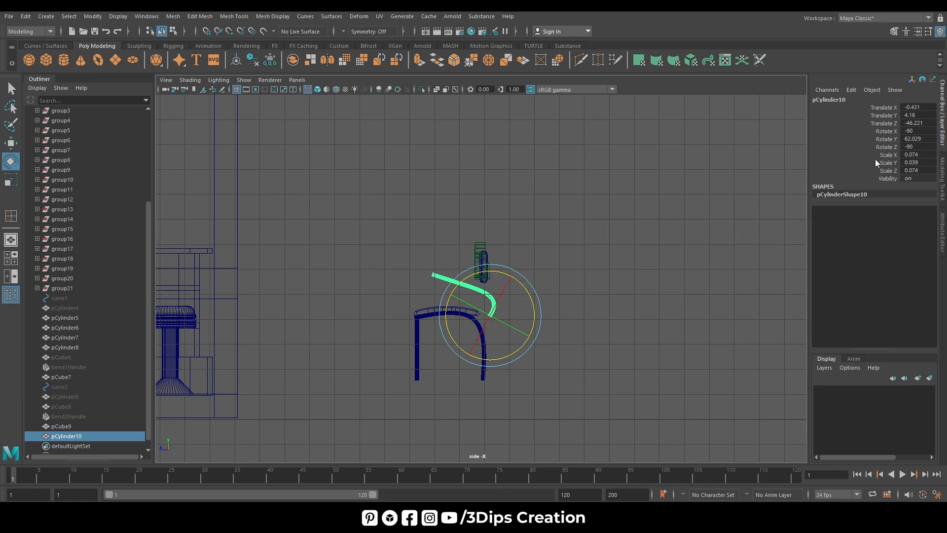
pyautogui.click(918, 138)
pyautogui.write('0')
pyautogui.press('Return')
pyautogui.press('w')
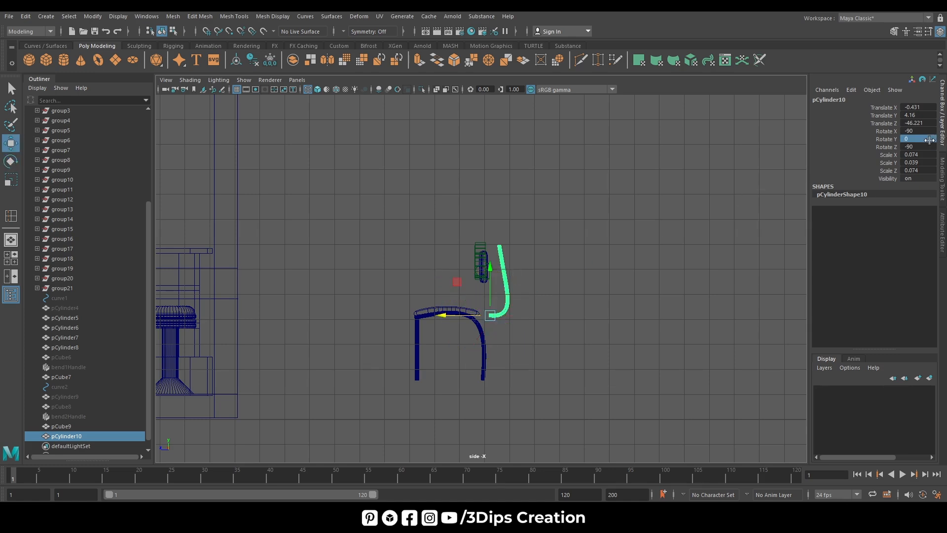
# - Fit the tube under the seat's rear edge at about Translate Y 4.116 and Z -45.352, tilted to about -9.361 in Rotate Y
pyautogui.moveTo(448, 320); pyautogui.dragTo(425, 327)
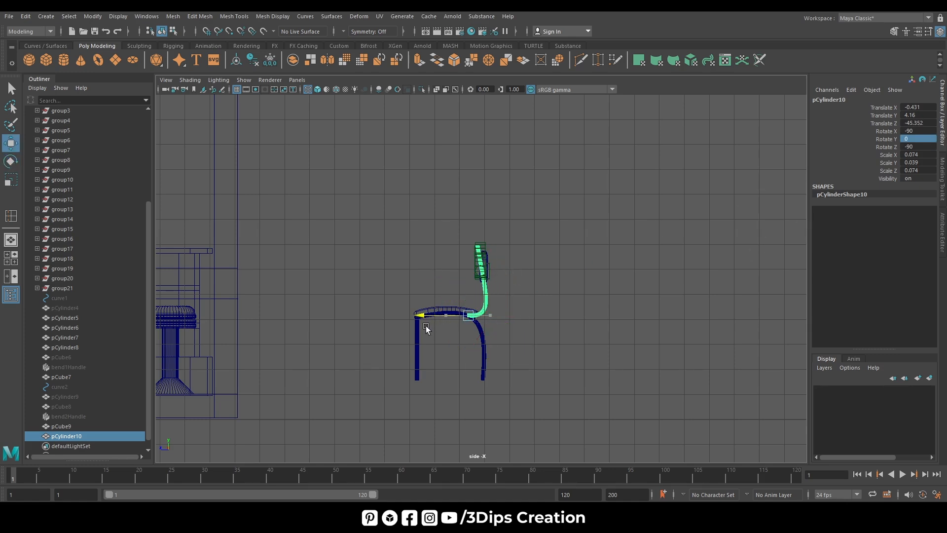
pyautogui.press('f')
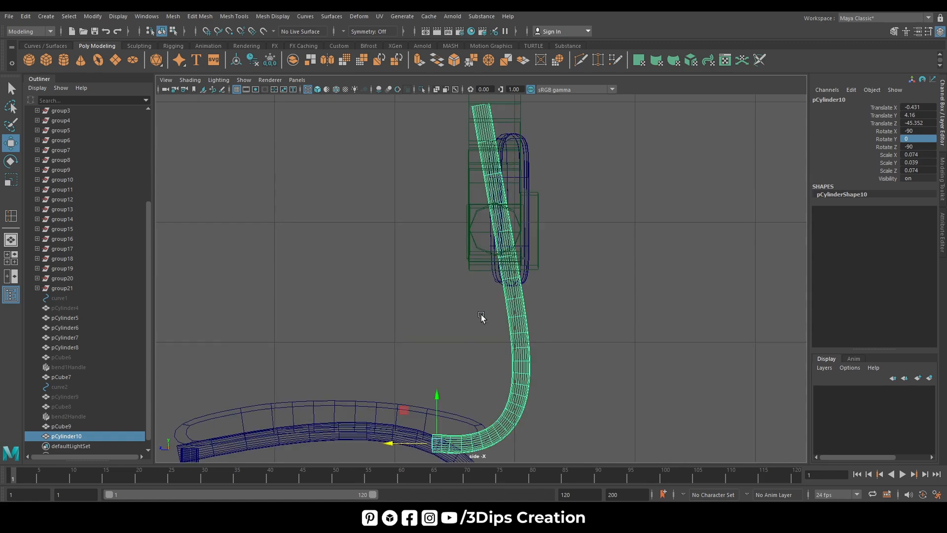
pyautogui.press('e')
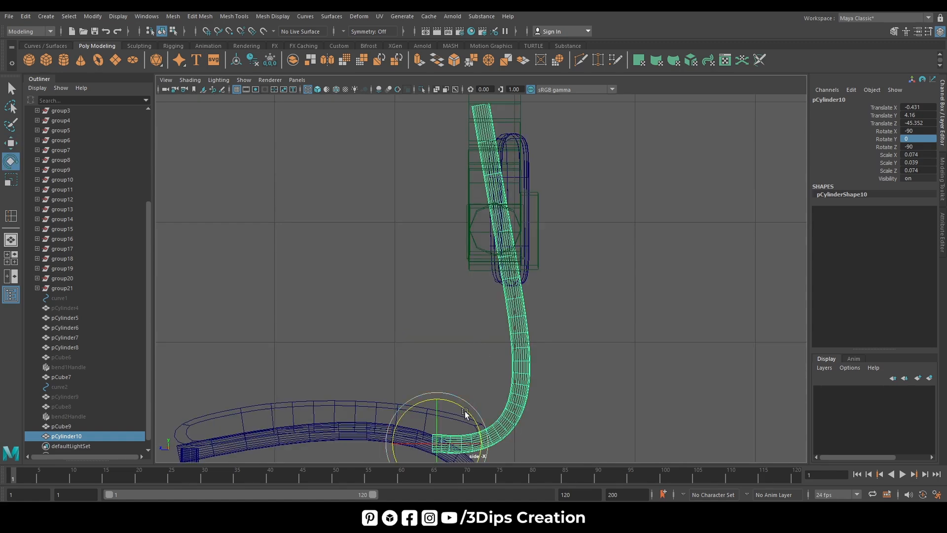
pyautogui.moveTo(469, 412); pyautogui.dragTo(469, 419)
pyautogui.scroll(-6, 531, 336)
pyautogui.scroll(1, 530, 336)
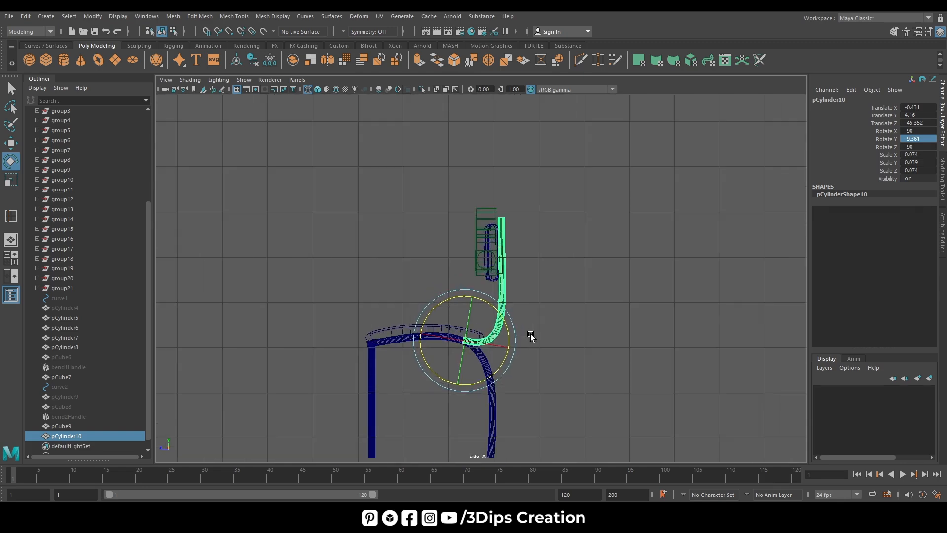
pyautogui.press('w')
pyautogui.moveTo(465, 295); pyautogui.dragTo(464, 298)
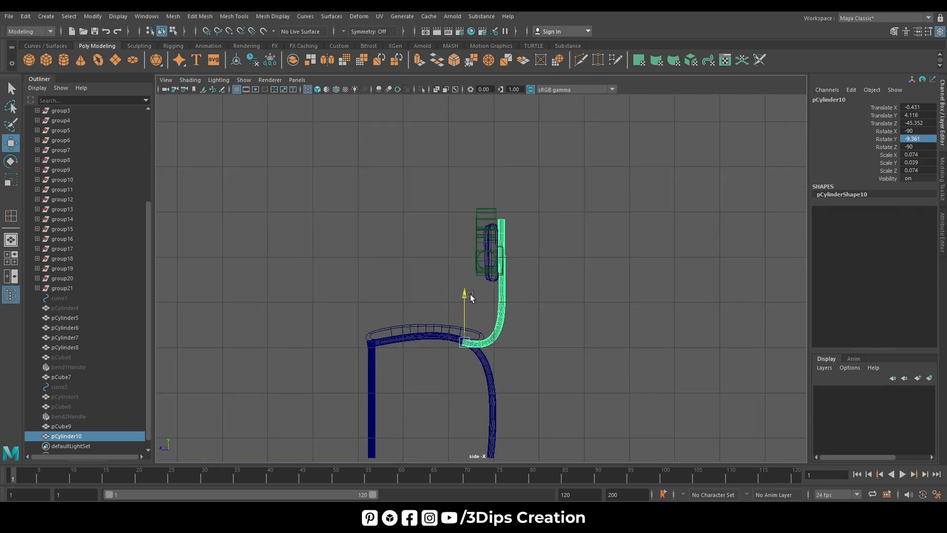
# - Move the support tube sideways in line with the nearer rear leg, at about Translate X -1.477
pyautogui.press('space')
pyautogui.press('space')
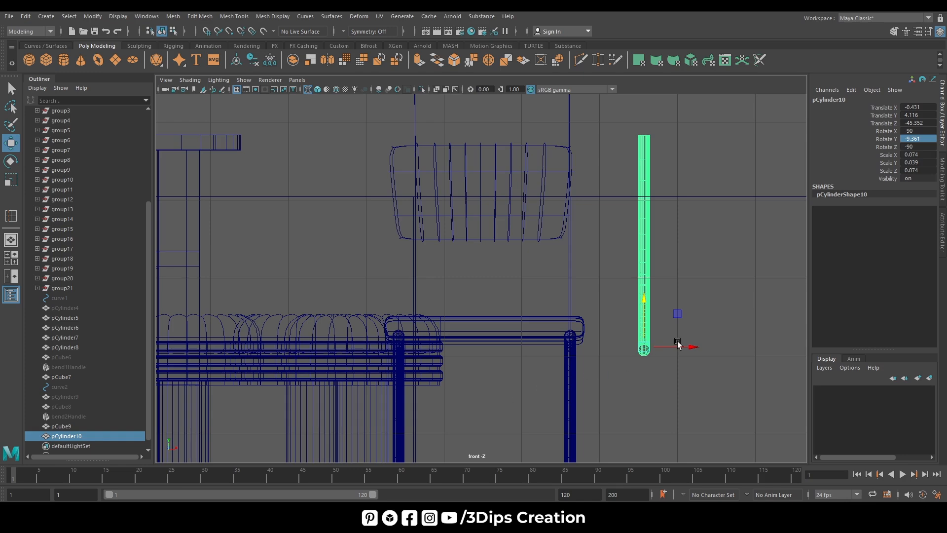
pyautogui.moveTo(678, 344); pyautogui.dragTo(604, 388)
pyautogui.press('space')
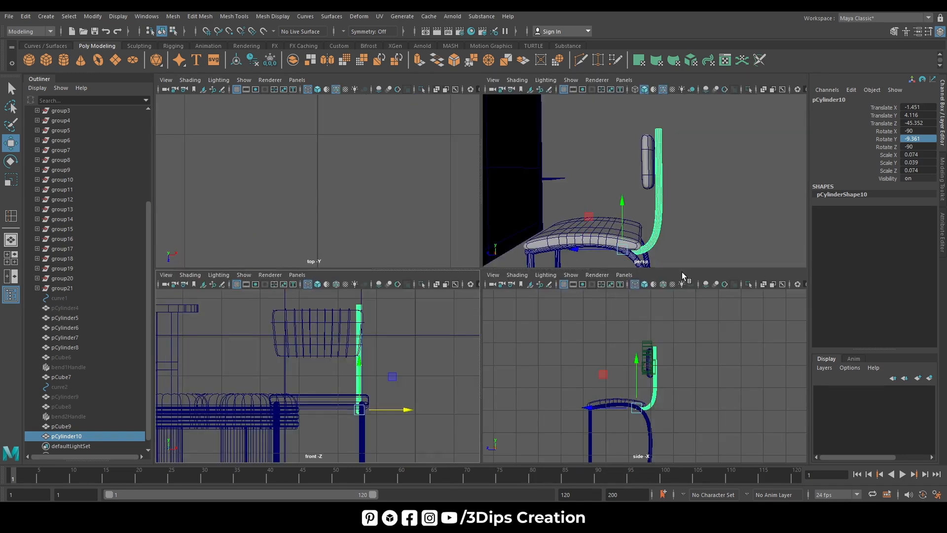
pyautogui.press('space')
pyautogui.keyDown('alt'); pyautogui.moveTo(605, 327); pyautogui.dragTo(466, 394); pyautogui.keyUp('alt')
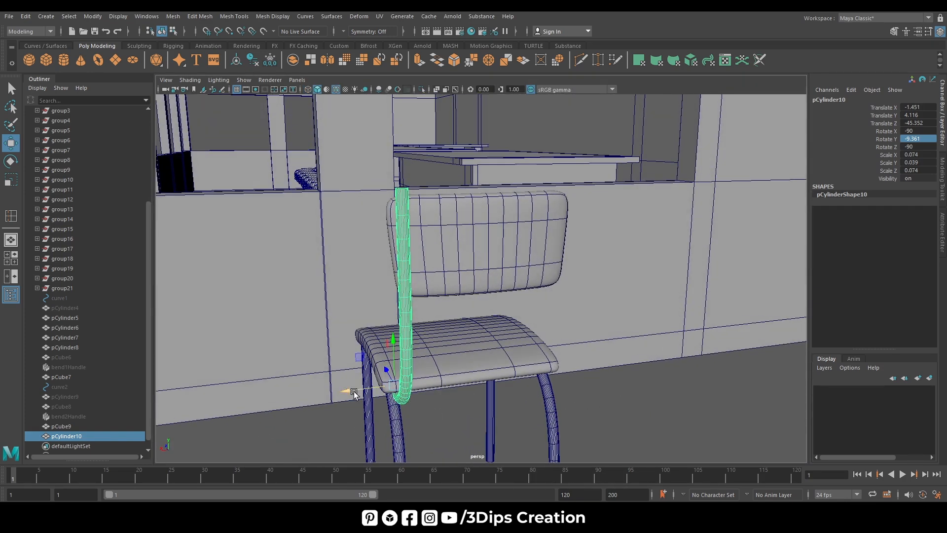
pyautogui.moveTo(353, 391); pyautogui.dragTo(356, 391)
pyautogui.scroll(-2, 521, 337)
pyautogui.keyDown('alt'); pyautogui.moveTo(564, 351); pyautogui.dragTo(479, 360); pyautogui.keyUp('alt')
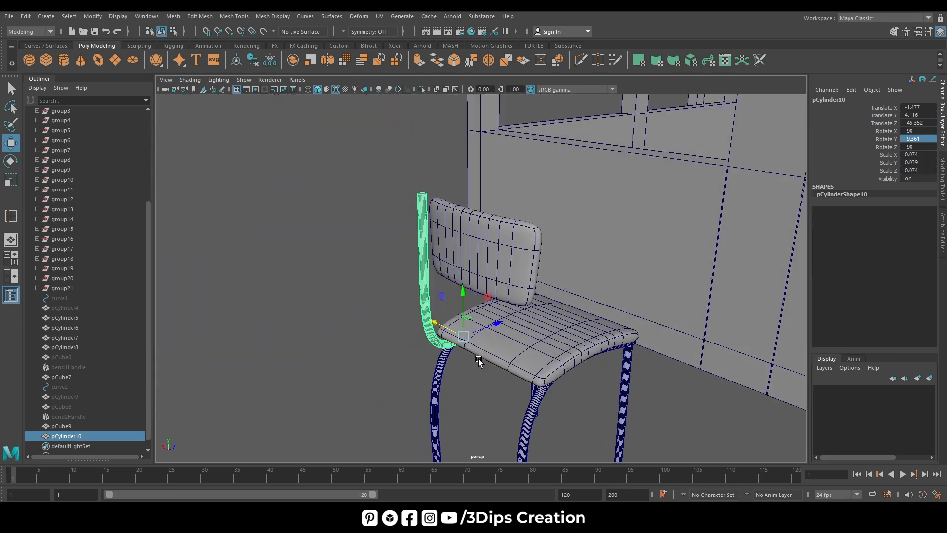
# - Duplicate the backrest support tube and align the copy with the opposite rear leg, at about Translate X -3.483
pyautogui.click(471, 273)
pyautogui.moveTo(474, 217); pyautogui.dragTo(518, 291)
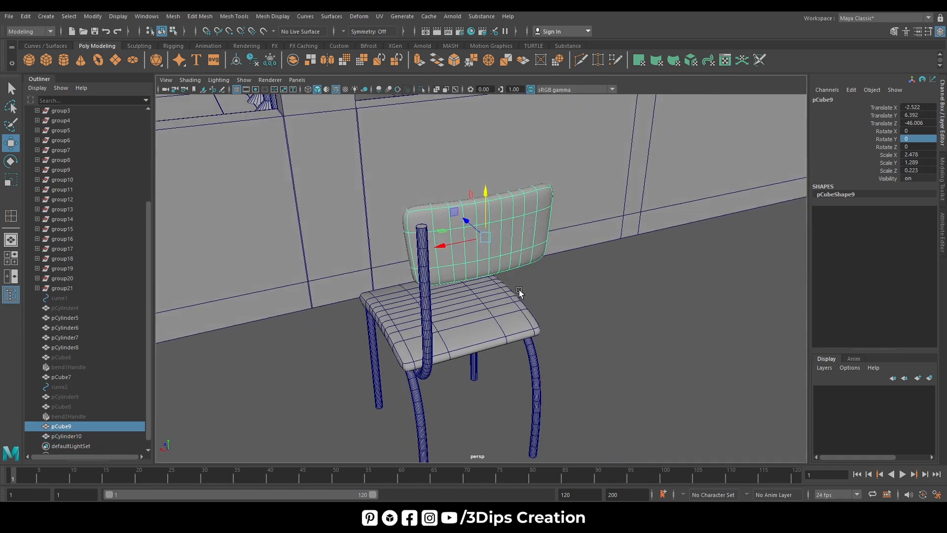
pyautogui.click(428, 325)
pyautogui.keyDown('shift'); pyautogui.moveTo(371, 371); pyautogui.dragTo(481, 368); pyautogui.keyUp('shift')
pyautogui.press('space')
pyautogui.press('space')
pyautogui.press('f')
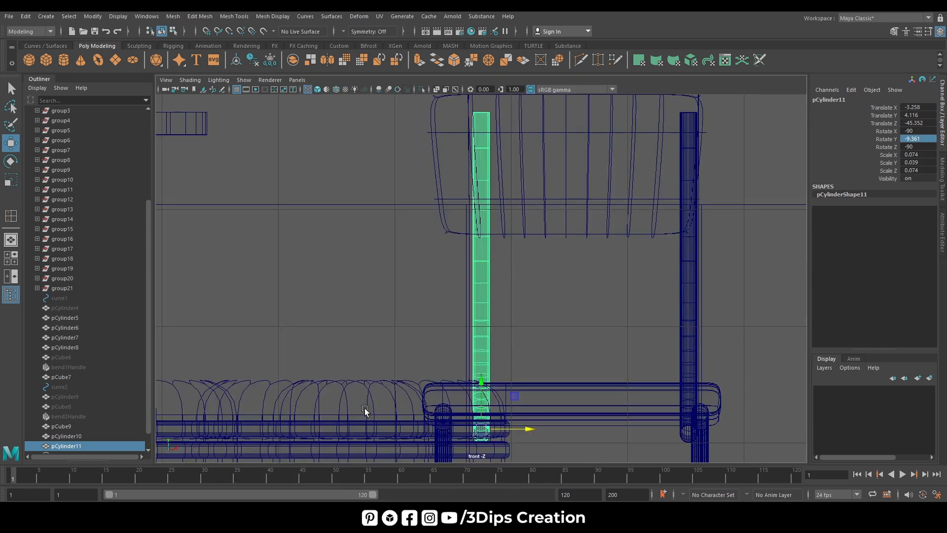
pyautogui.moveTo(527, 450); pyautogui.dragTo(500, 442, button='middle')
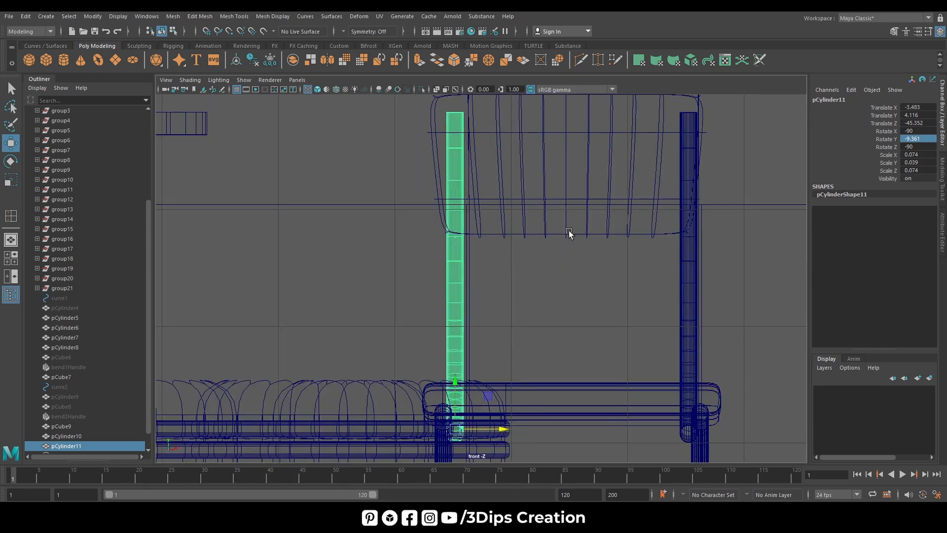
# - Center the backrest panel between the supports at about Translate X -2.505 and move it back against them to about Translate Z -46.182
pyautogui.click(569, 200)
pyautogui.moveTo(610, 162); pyautogui.dragTo(611, 160)
pyautogui.press('space')
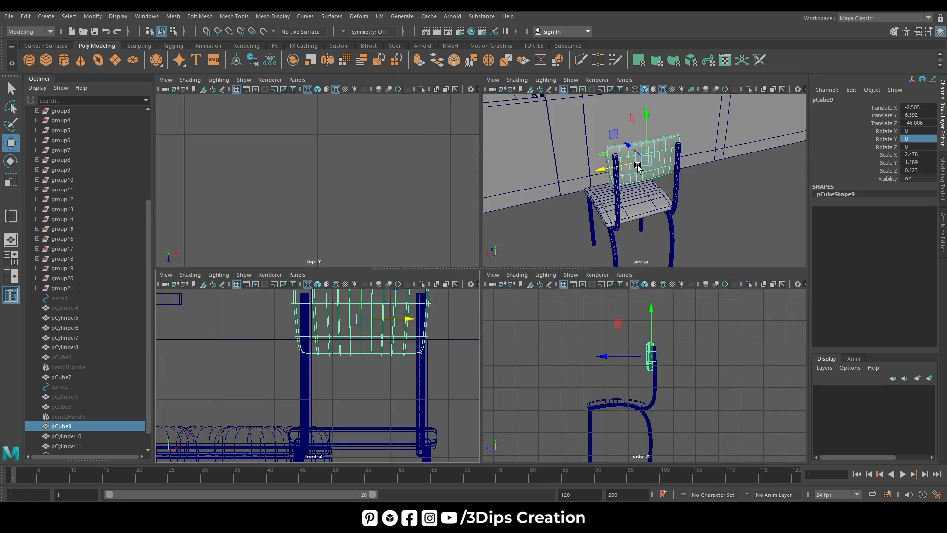
pyautogui.press('space')
pyautogui.keyDown('alt'); pyautogui.moveTo(583, 330); pyautogui.dragTo(451, 232); pyautogui.keyUp('alt')
pyautogui.keyDown('alt'); pyautogui.moveTo(635, 275); pyautogui.dragTo(583, 304); pyautogui.keyUp('alt')
pyautogui.click(548, 333)
pyautogui.keyDown('alt'); pyautogui.moveTo(547, 331); pyautogui.dragTo(598, 288); pyautogui.keyUp('alt')
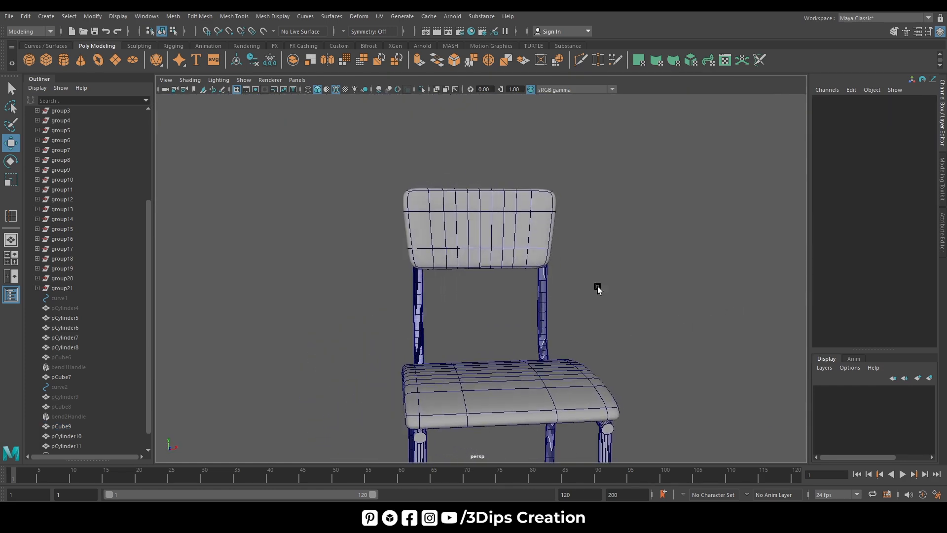
# - Turn off smooth preview on the backrest panel and lower its two bottom vertex rows slightly
pyautogui.click(489, 255)
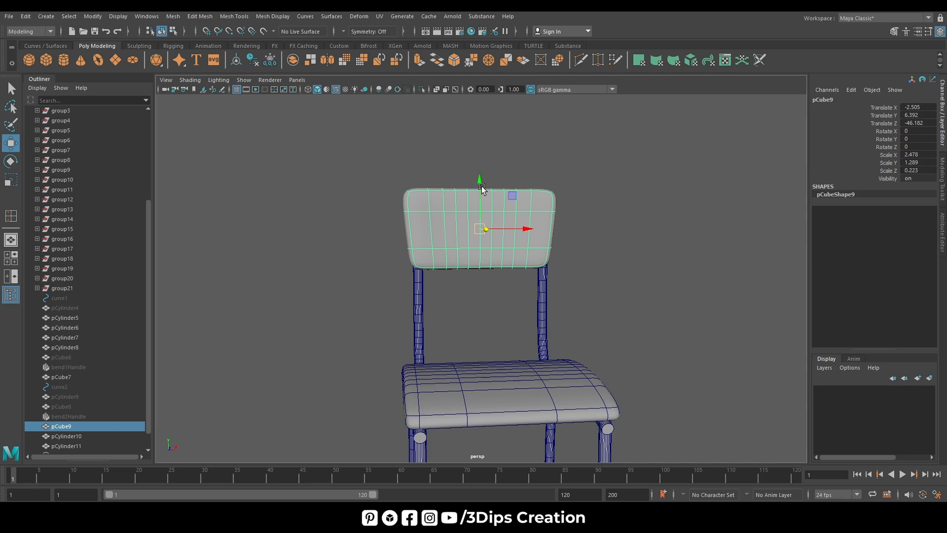
pyautogui.press('1')
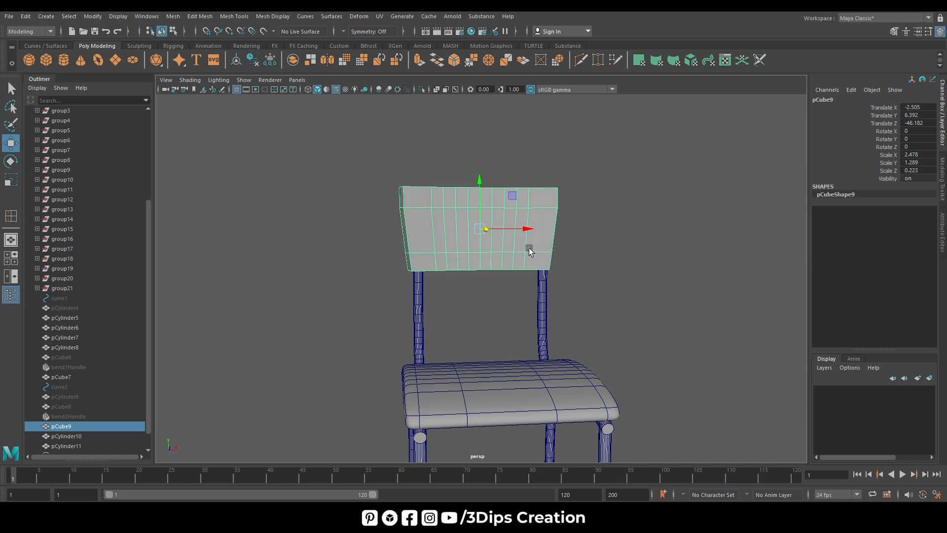
pyautogui.moveTo(615, 239); pyautogui.dragTo(572, 236, button='right')
pyautogui.moveTo(592, 281); pyautogui.dragTo(371, 243)
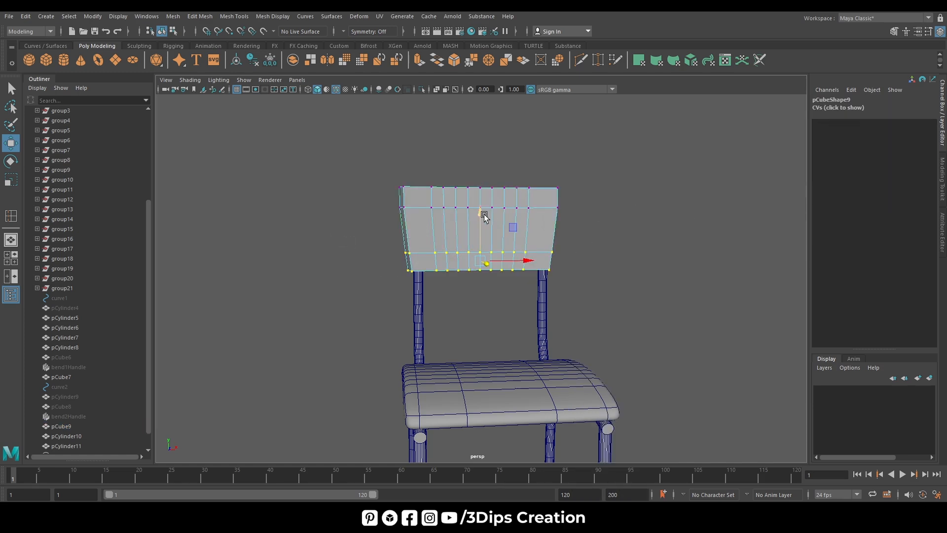
pyautogui.moveTo(484, 217); pyautogui.dragTo(479, 223)
# - Scale the backrest's second vertex row from the top slightly narrower and its top row slightly wider
pyautogui.moveTo(361, 198); pyautogui.dragTo(553, 223)
pyautogui.moveTo(480, 158); pyautogui.dragTo(479, 158)
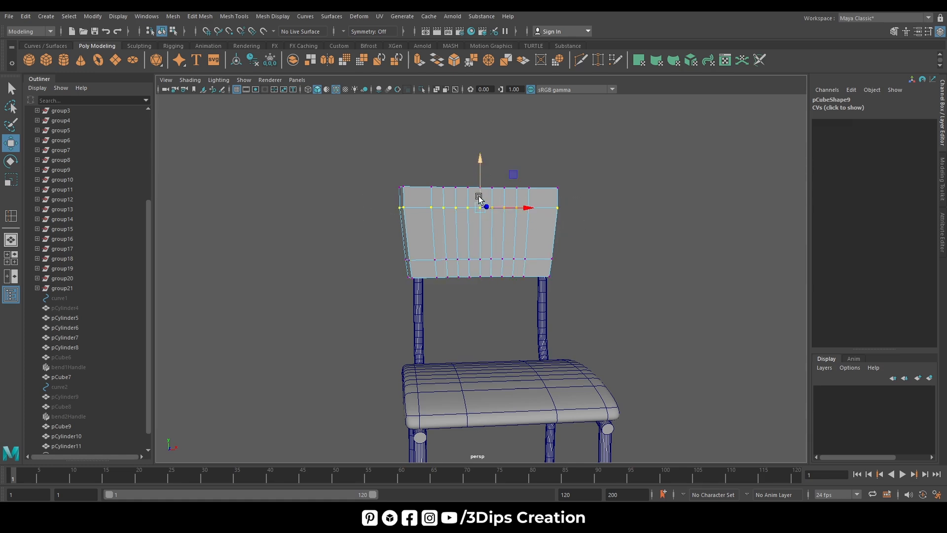
pyautogui.press('r')
pyautogui.moveTo(524, 209); pyautogui.dragTo(523, 210)
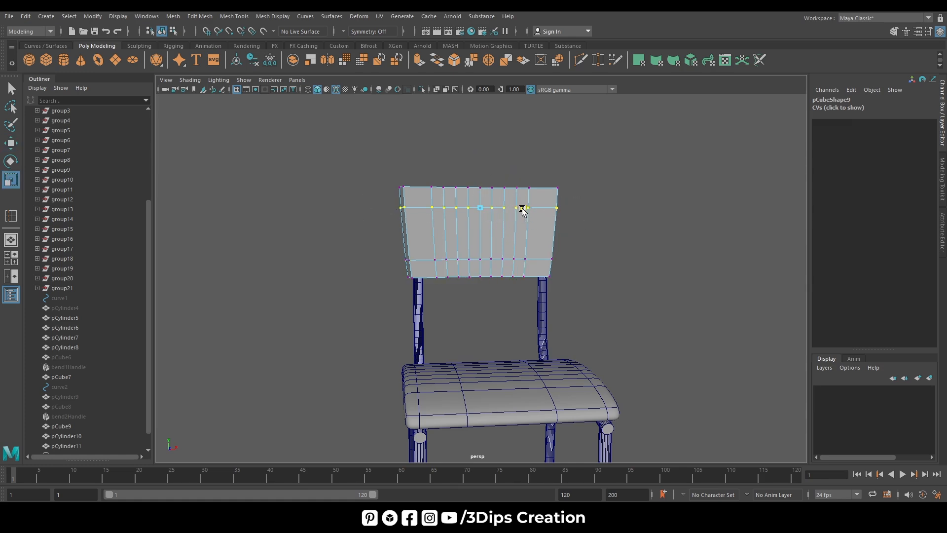
pyautogui.moveTo(366, 146); pyautogui.dragTo(584, 202)
pyautogui.moveTo(525, 190); pyautogui.dragTo(525, 189)
# - Examine the backrest's vertex rows against the supports in the front view and return to object mode
pyautogui.press('space')
pyautogui.press('space')
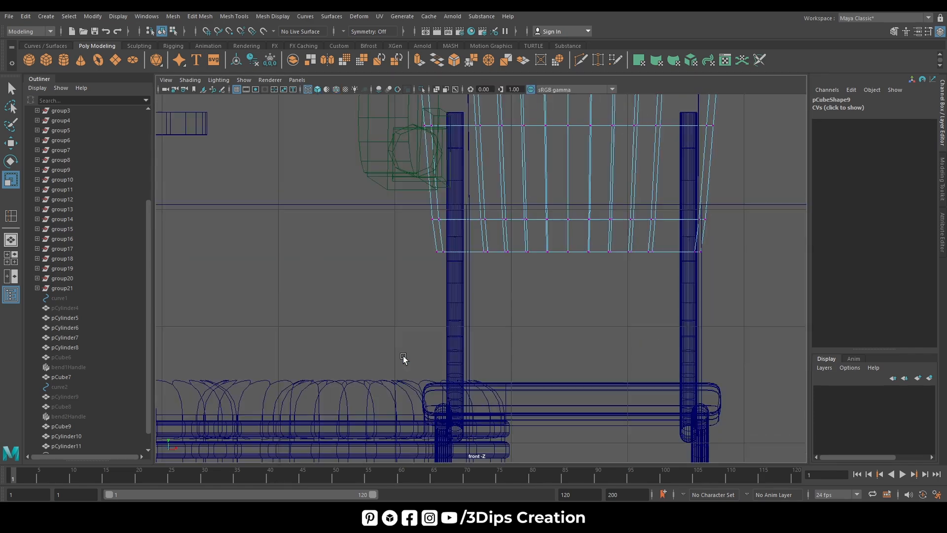
pyautogui.press('f')
pyautogui.scroll(-5, 410, 307)
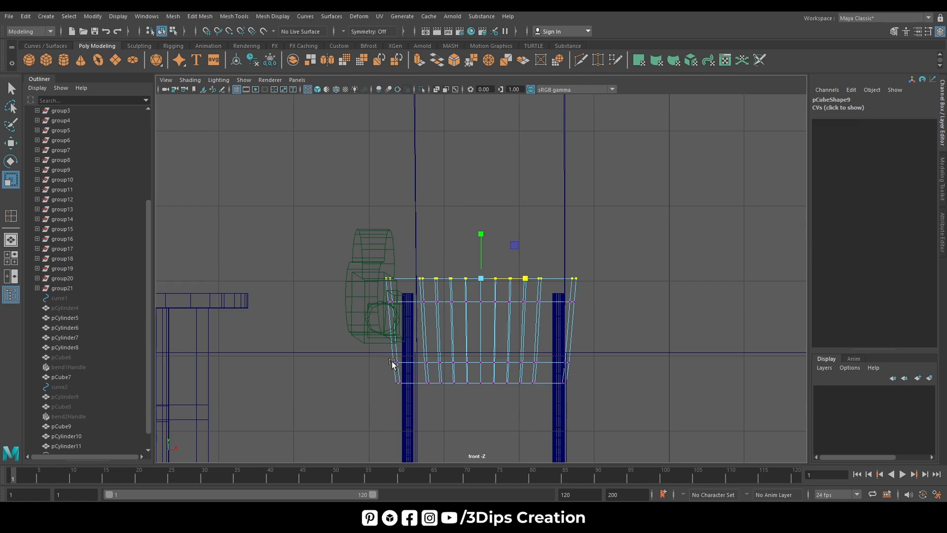
pyautogui.moveTo(376, 356); pyautogui.dragTo(664, 370)
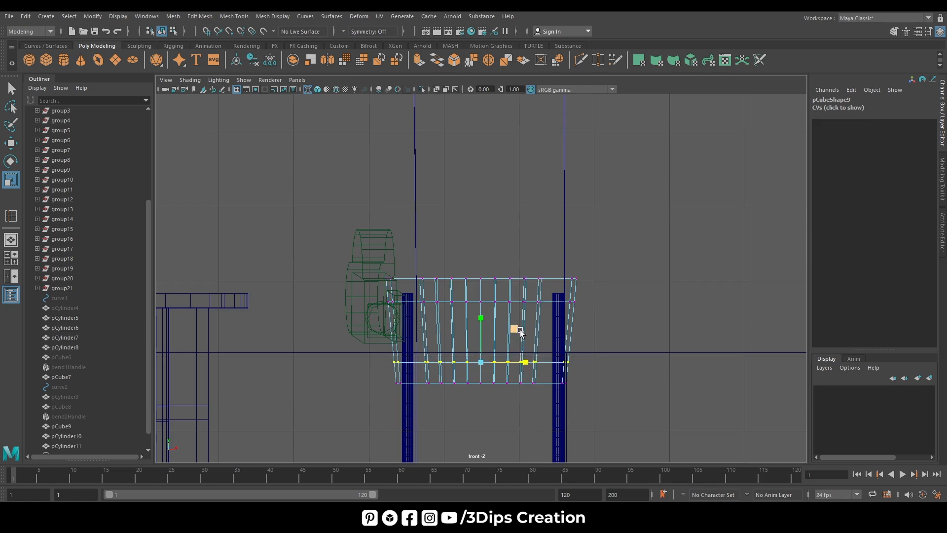
pyautogui.moveTo(520, 251); pyautogui.dragTo(569, 238, button='right')
pyautogui.press('space')
pyautogui.press('space')
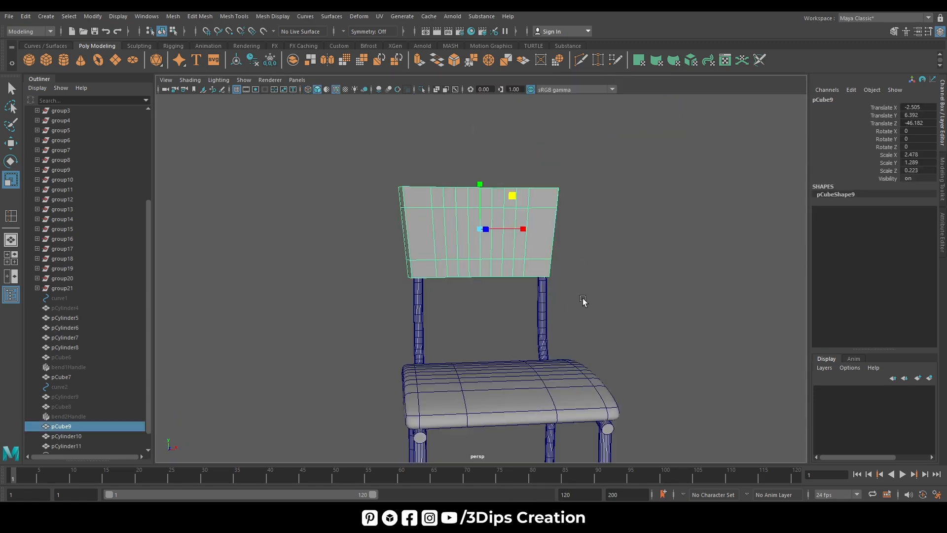
# - Restore the smooth preview, scale the whole backrest up to about 2.843 × 1.478 × 0.256, and move it forward to about Translate Z -46.111
pyautogui.keyDown('alt'); pyautogui.moveTo(583, 301); pyautogui.dragTo(483, 308); pyautogui.keyUp('alt')
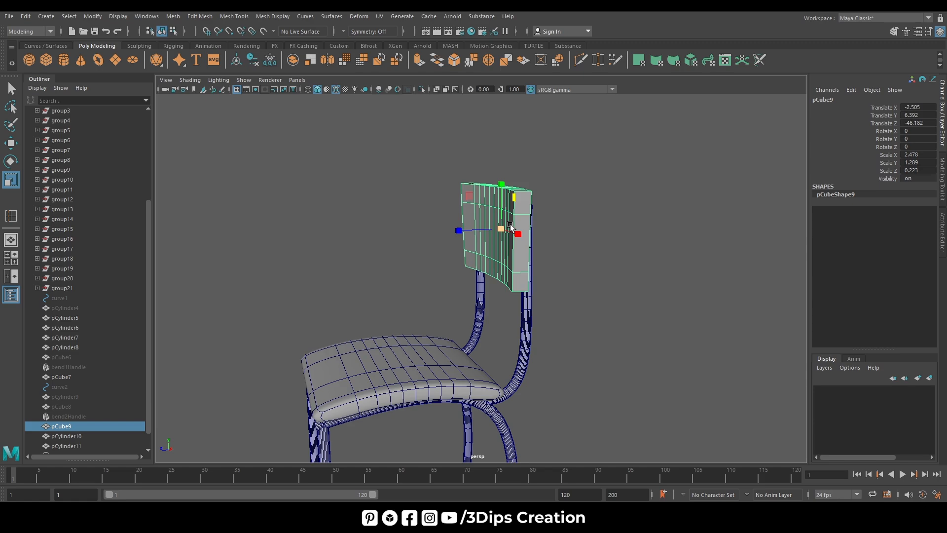
pyautogui.click(614, 256)
pyautogui.keyDown('alt'); pyautogui.moveTo(613, 256); pyautogui.dragTo(514, 271); pyautogui.keyUp('alt')
pyautogui.scroll(-6, 549, 350)
pyautogui.click(490, 252)
pyautogui.press('w')
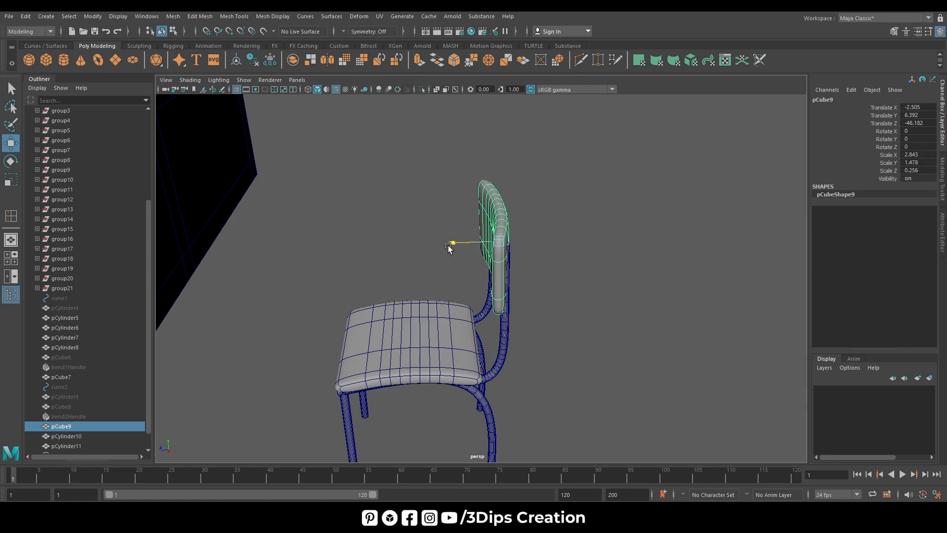
pyautogui.moveTo(449, 247); pyautogui.dragTo(554, 318)
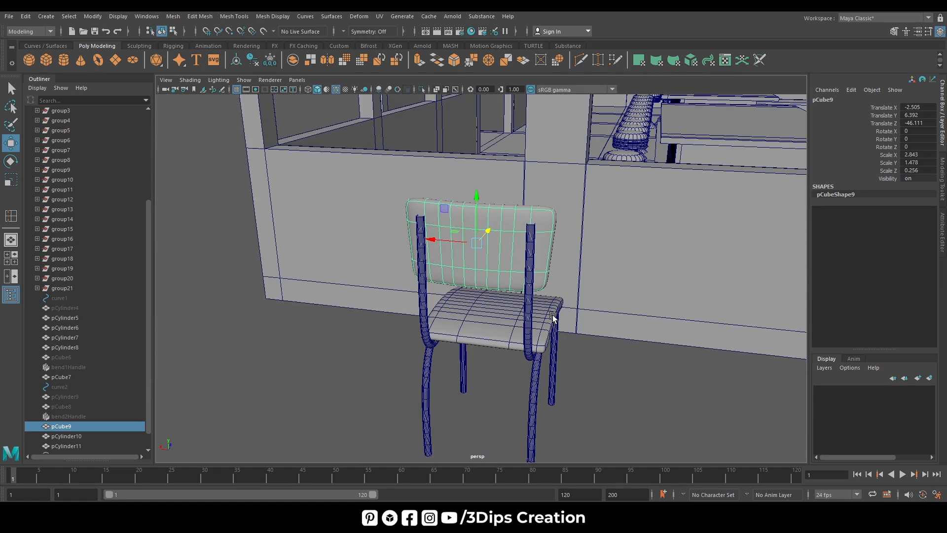
# - Fine-tune the backrest panel's height with the Scale tool and deselect it
pyautogui.press('r')
pyautogui.moveTo(476, 243); pyautogui.dragTo(475, 206)
pyautogui.keyDown('alt'); pyautogui.moveTo(336, 330); pyautogui.dragTo(449, 328); pyautogui.keyUp('alt')
pyautogui.click(558, 314)
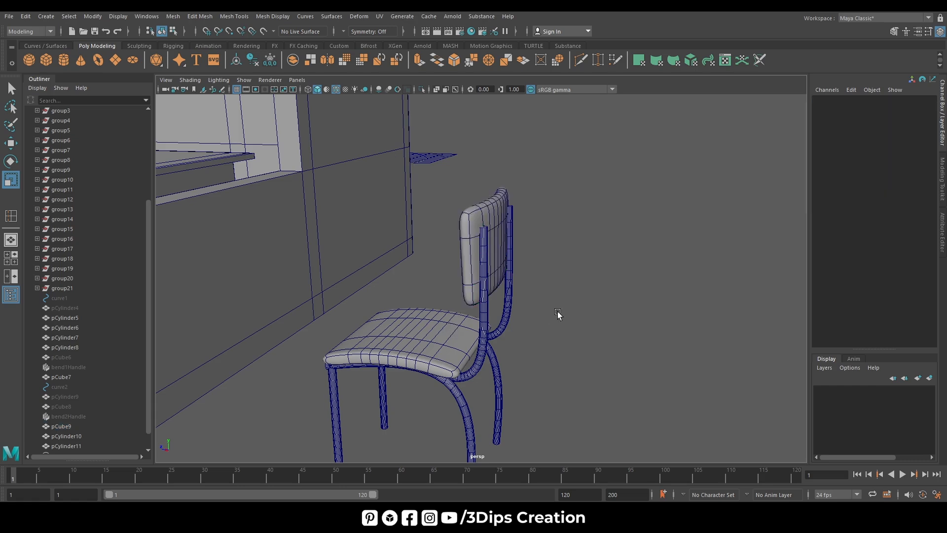
# - Move all the chair parts together away from the building to about Translate Z -58.991 on the backrest support, and deselect them
pyautogui.keyDown('alt'); pyautogui.moveTo(558, 314); pyautogui.dragTo(467, 376); pyautogui.keyUp('alt')
pyautogui.click(432, 367)
pyautogui.press('f')
pyautogui.scroll(-5, 495, 383)
pyautogui.click(478, 381)
pyautogui.scroll(-3, 477, 380)
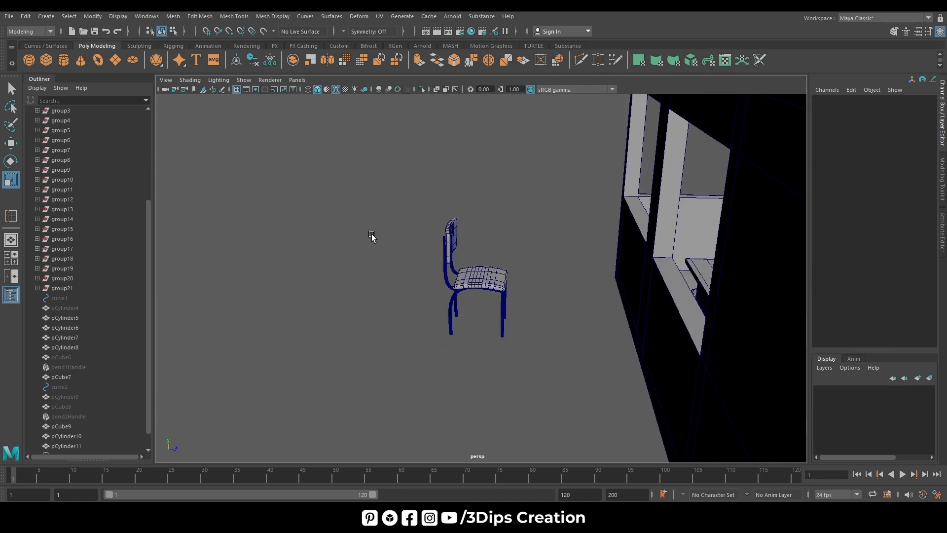
pyautogui.moveTo(367, 201); pyautogui.dragTo(541, 356)
pyautogui.press('w')
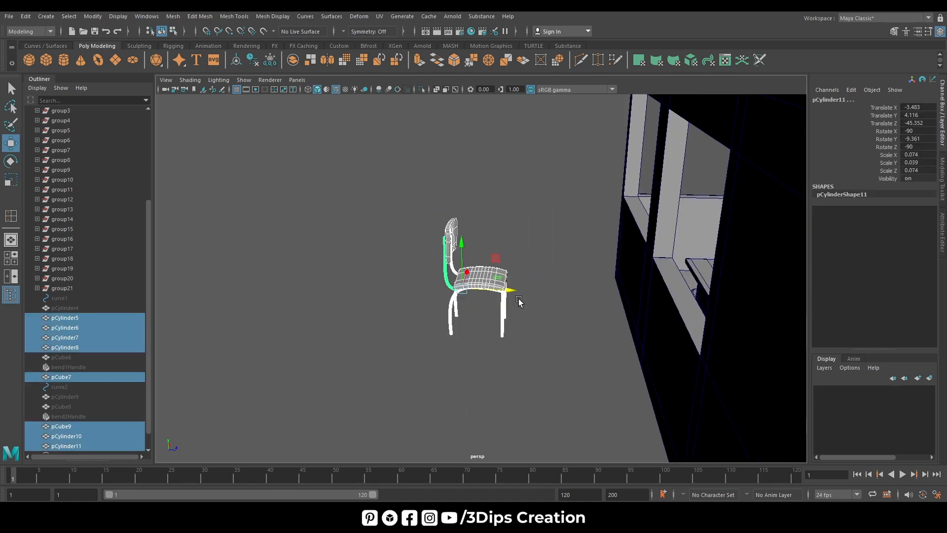
pyautogui.moveTo(519, 302); pyautogui.dragTo(264, 301)
pyautogui.press('f')
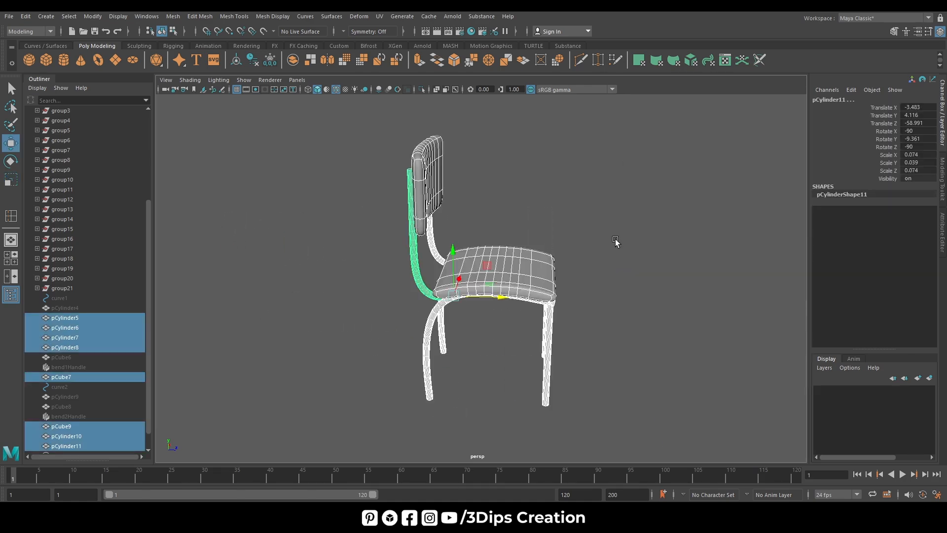
pyautogui.click(616, 242)
# - Scale the chair's seat up to about 2.602 × 0.27 × 2.809
pyautogui.keyDown('alt'); pyautogui.moveTo(617, 257); pyautogui.dragTo(530, 321); pyautogui.keyUp('alt')
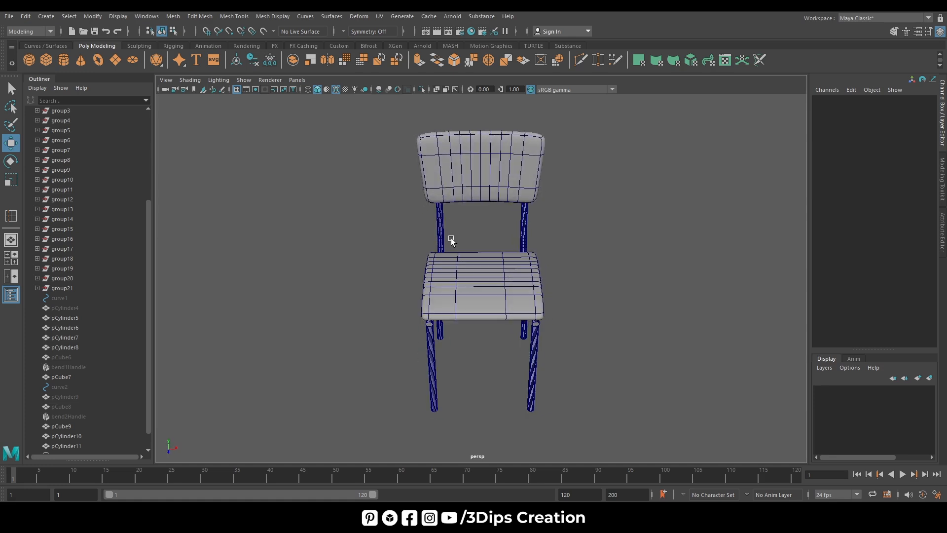
pyautogui.click(468, 281)
pyautogui.press('r')
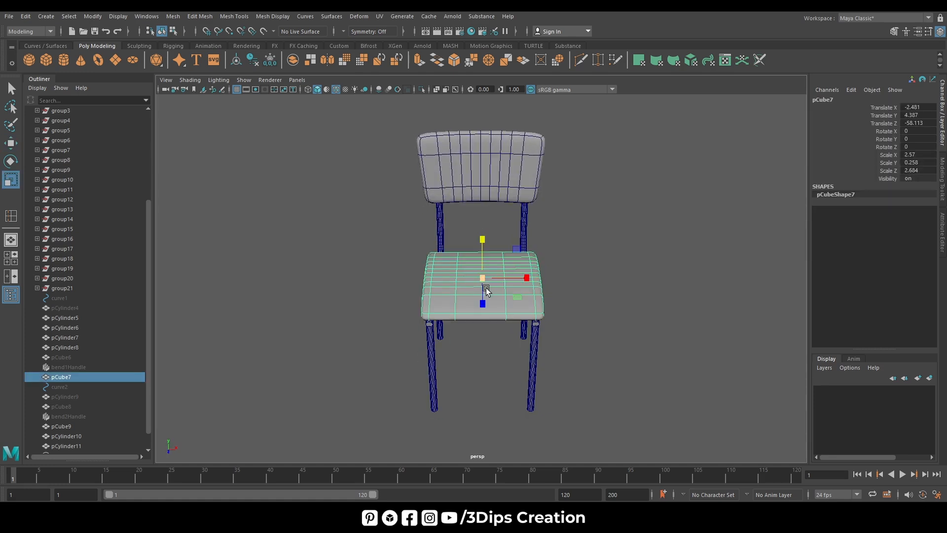
pyautogui.click(483, 277)
pyautogui.moveTo(483, 278); pyautogui.dragTo(581, 334)
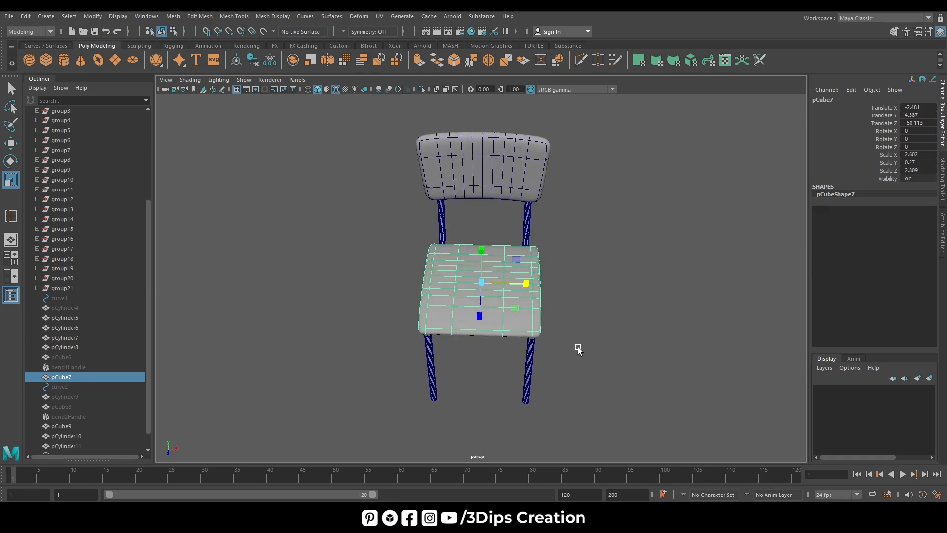
# - Scale the backrest panel up to about 2.94 × 1.719 × 0.265
pyautogui.keyDown('alt'); pyautogui.moveTo(602, 253); pyautogui.dragTo(558, 299); pyautogui.keyUp('alt')
pyautogui.click(531, 193)
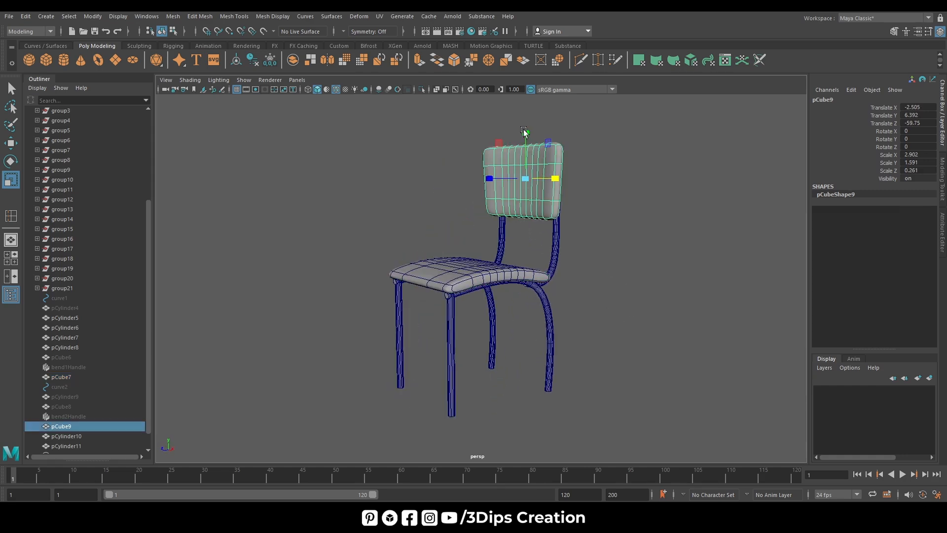
pyautogui.moveTo(525, 131); pyautogui.dragTo(601, 212)
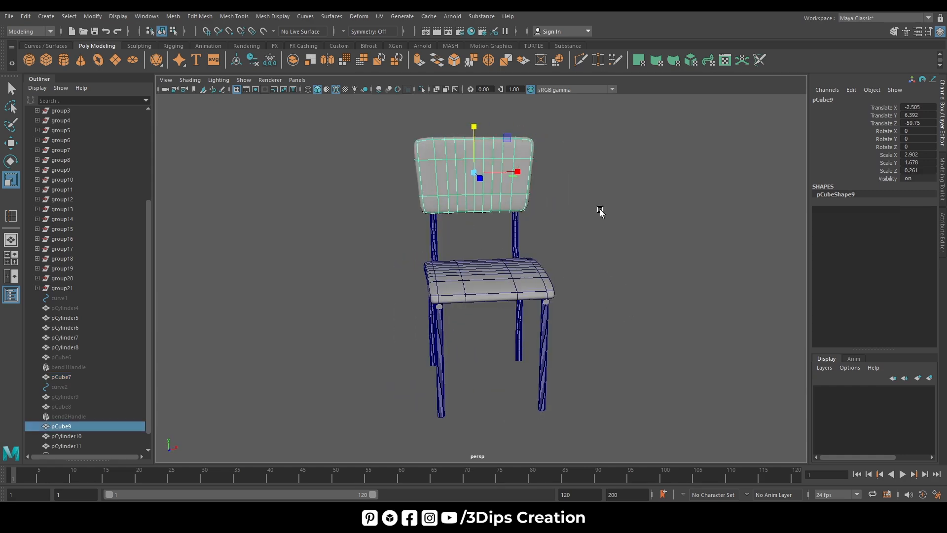
pyautogui.moveTo(482, 177); pyautogui.dragTo(475, 178)
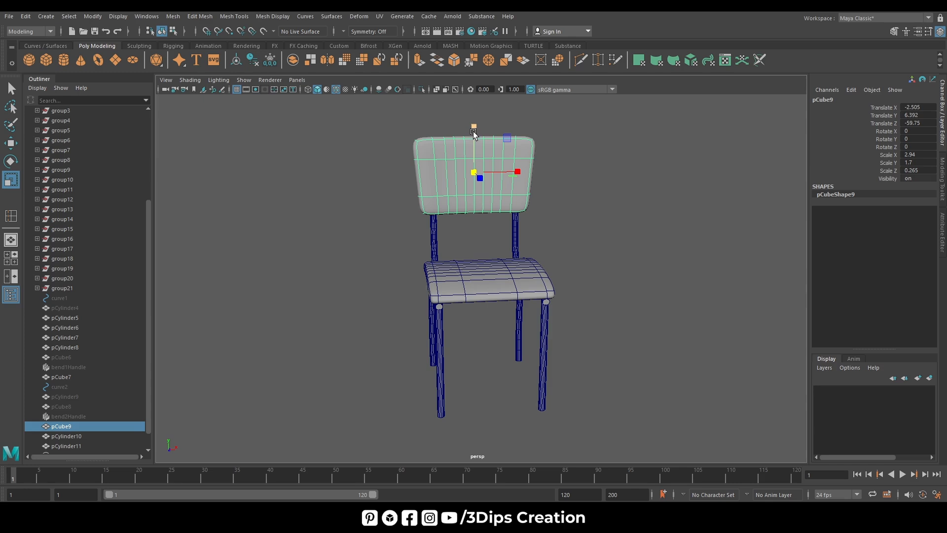
pyautogui.moveTo(474, 131); pyautogui.dragTo(475, 140)
# - Lower the backrest panel on its two supports to about Translate Y 6.13
pyautogui.press('w')
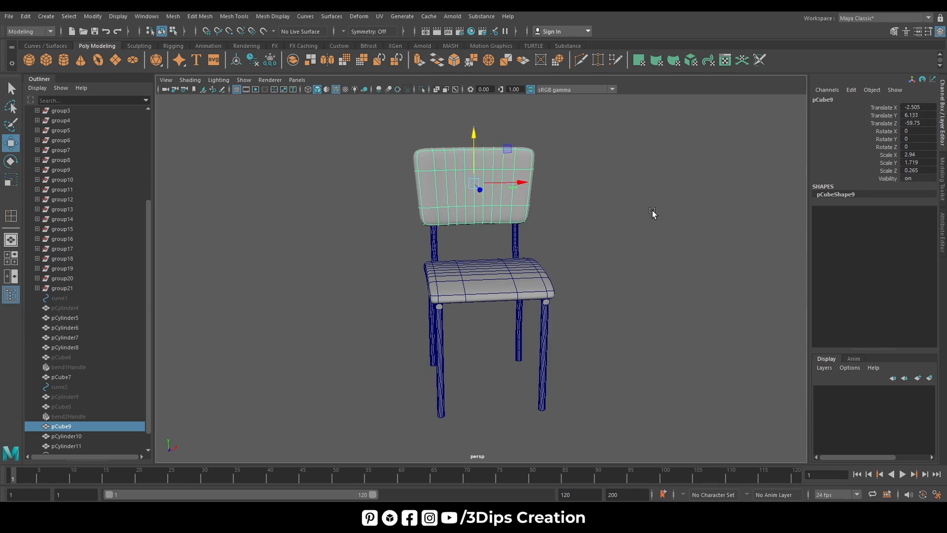
pyautogui.keyDown('alt'); pyautogui.moveTo(653, 212); pyautogui.dragTo(610, 215); pyautogui.keyUp('alt')
pyautogui.moveTo(511, 144); pyautogui.dragTo(510, 146)
pyautogui.press('r')
pyautogui.press('w')
pyautogui.keyDown('alt'); pyautogui.moveTo(579, 194); pyautogui.dragTo(532, 206); pyautogui.keyUp('alt')
# - Select the top two vertex rows of one backrest support and lower them below the panel's upper edge in the front view
pyautogui.click(532, 206)
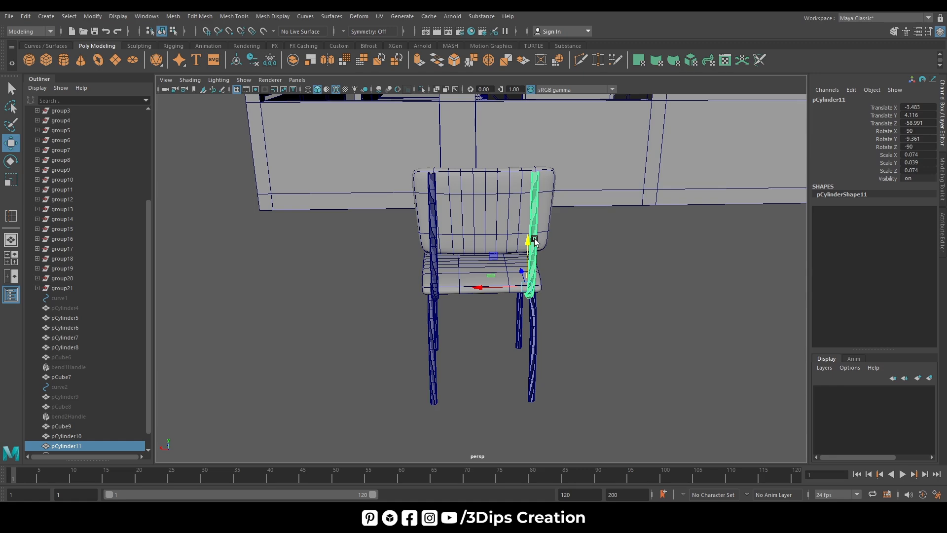
pyautogui.moveTo(535, 241); pyautogui.dragTo(494, 239, button='right')
pyautogui.press('space')
pyautogui.press('space')
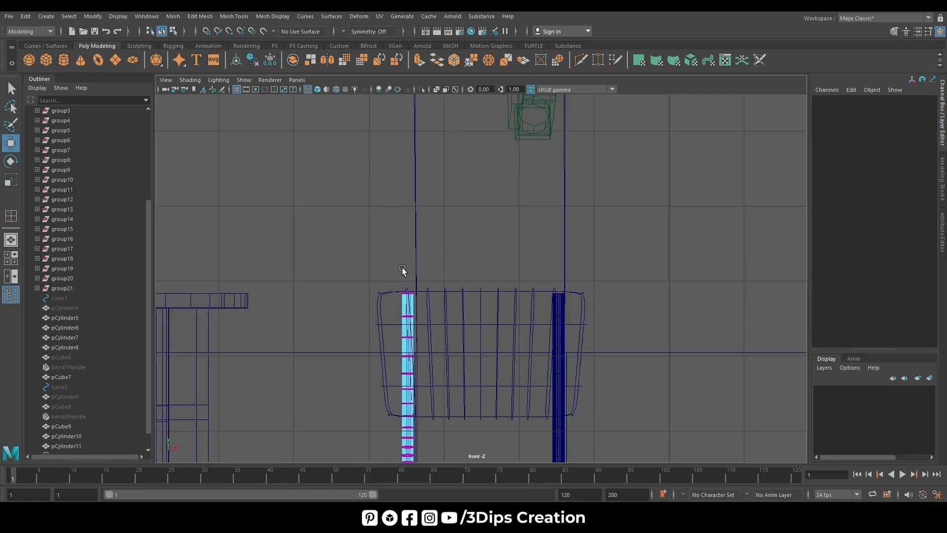
pyautogui.moveTo(368, 260); pyautogui.dragTo(433, 319)
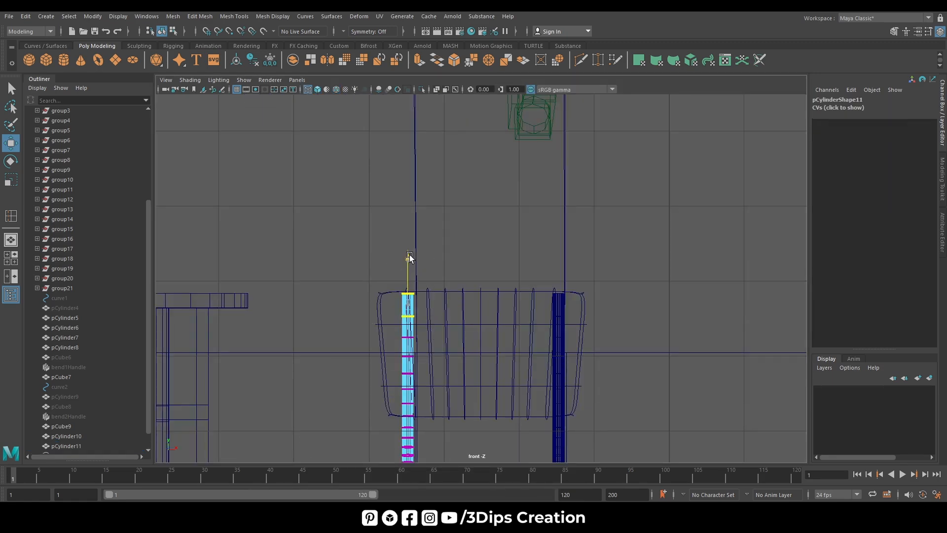
pyautogui.moveTo(410, 255)
pyautogui.mouseDown()
pyautogui.moveTo(395, 288)
pyautogui.moveTo(426, 312)
pyautogui.moveTo(411, 267)
pyautogui.mouseUp()
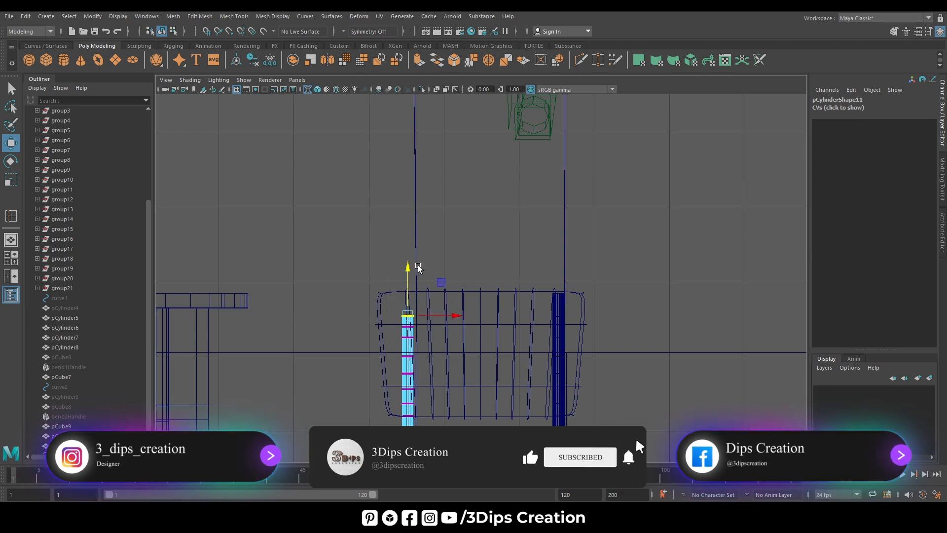
# - Fine-tune the height of the shortened support's top vertex rows near the panel's upper horizontal edge loop and return to object mode
pyautogui.press('f')
pyautogui.scroll(-8, 513, 296)
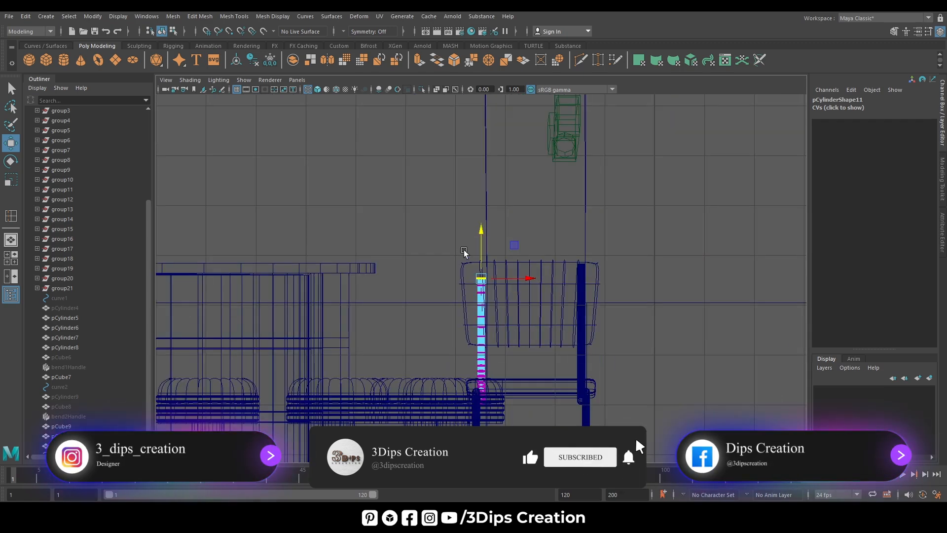
pyautogui.scroll(5, 464, 252)
pyautogui.moveTo(453, 263); pyautogui.dragTo(511, 293)
pyautogui.moveTo(483, 237); pyautogui.dragTo(484, 239)
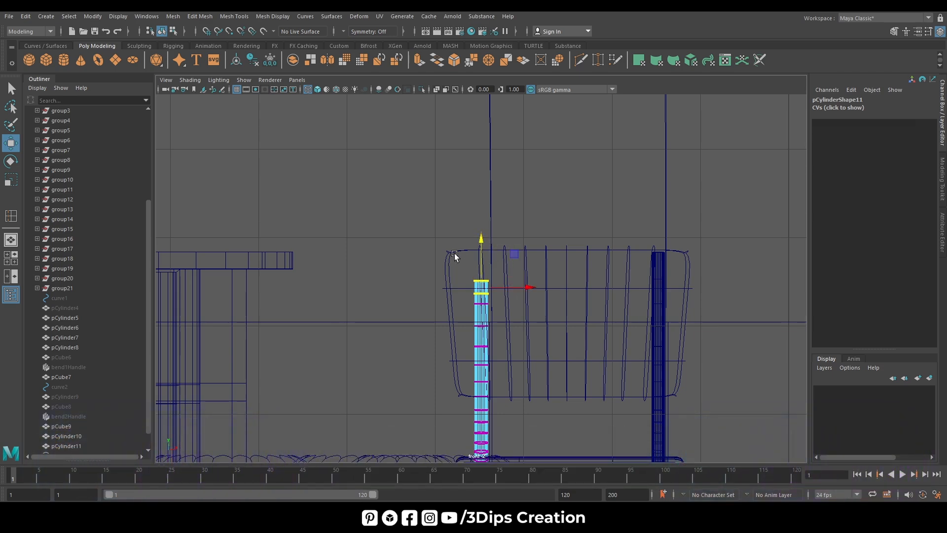
pyautogui.moveTo(498, 283); pyautogui.dragTo(497, 283)
pyautogui.moveTo(482, 228); pyautogui.dragTo(483, 231)
pyautogui.click(692, 187)
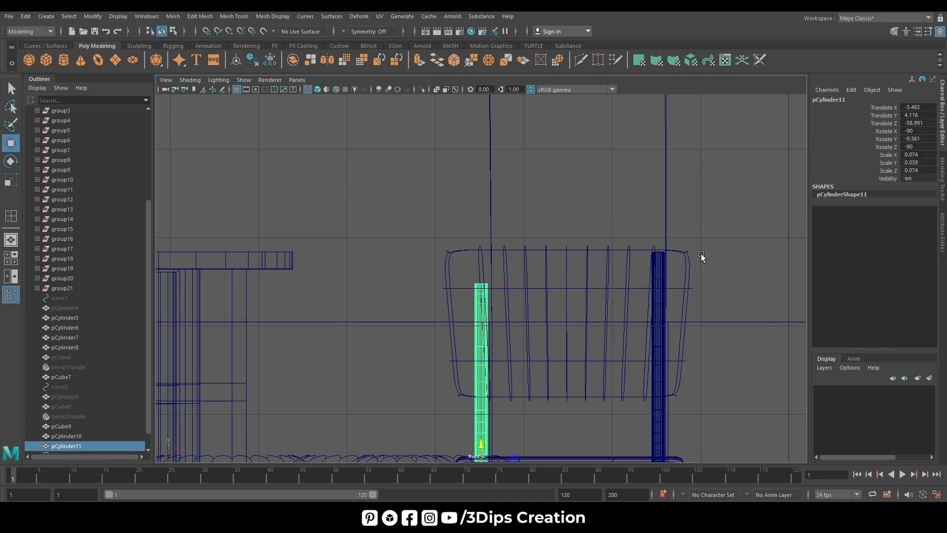
# - Lower the top two vertex rows of the other backrest support to the height of the shortened one
pyautogui.moveTo(661, 251); pyautogui.dragTo(648, 288, button='right')
pyautogui.click(614, 250)
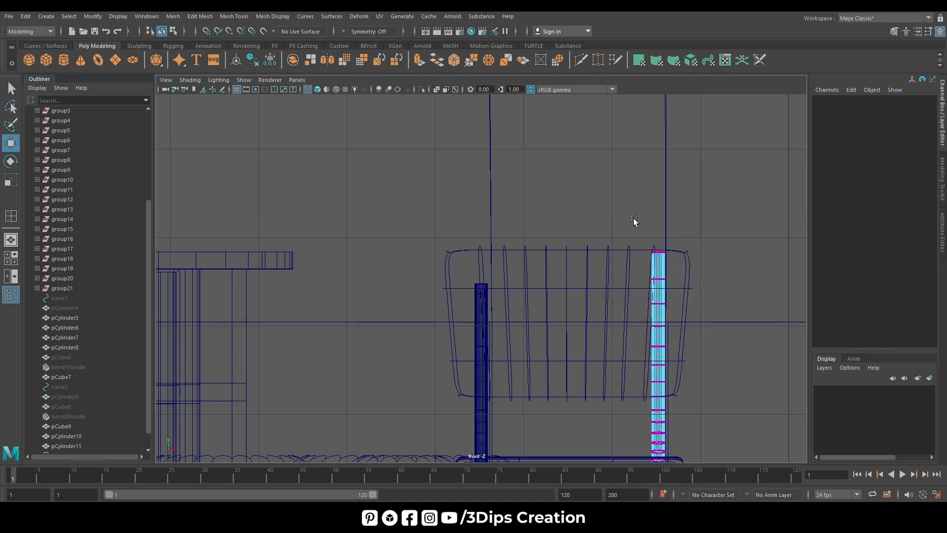
pyautogui.moveTo(633, 217); pyautogui.dragTo(688, 283)
pyautogui.scroll(1, 551, 299)
pyautogui.scroll(3, 689, 308)
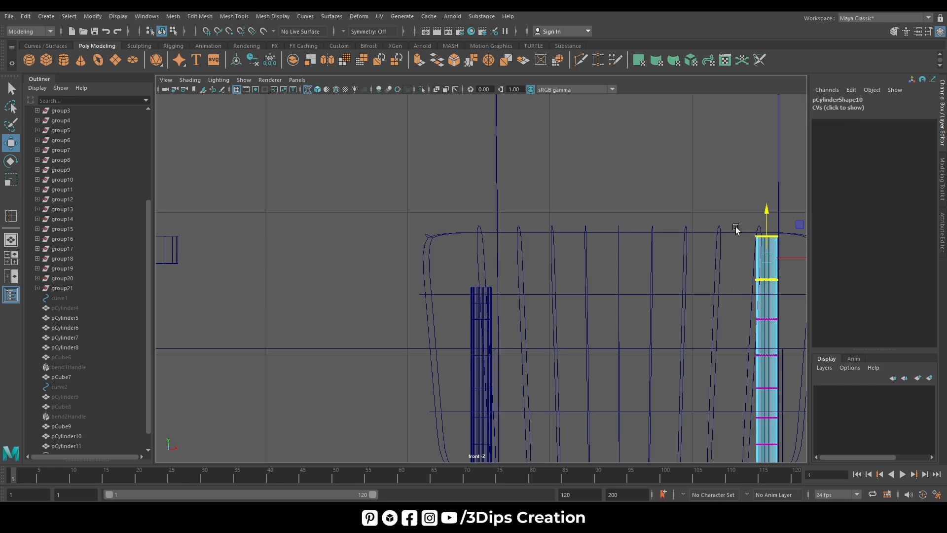
pyautogui.moveTo(766, 212); pyautogui.dragTo(775, 247)
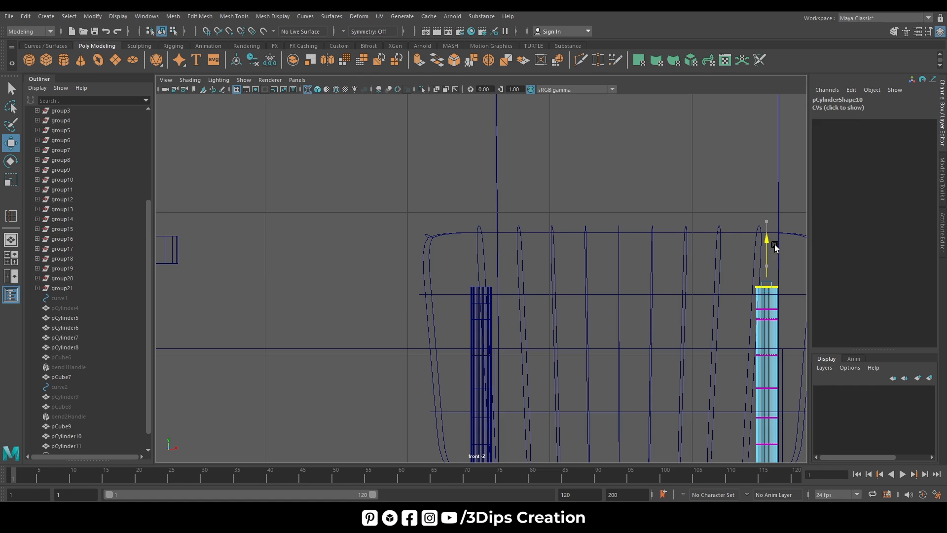
# - Raise the second support's vertex row below the top slightly to match the first support, and return to object mode
pyautogui.moveTo(746, 301); pyautogui.dragTo(793, 318)
pyautogui.moveTo(775, 275); pyautogui.dragTo(772, 264)
pyautogui.moveTo(771, 264); pyautogui.dragTo(804, 264, button='right')
pyautogui.click(616, 152)
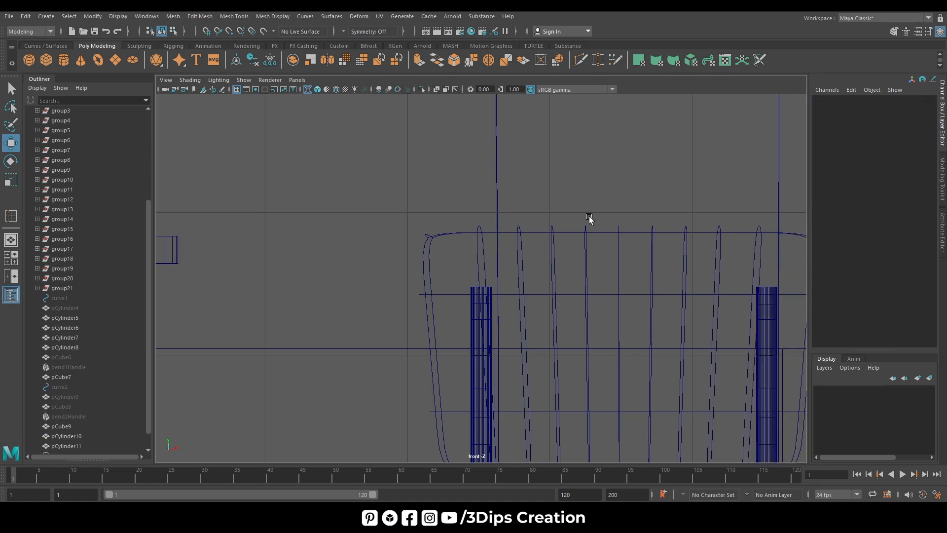
# - Thicken the seat cushion by scaling it vertically to about Scale Y 0.395
pyautogui.press('space')
pyautogui.press('space')
pyautogui.keyDown('alt'); pyautogui.moveTo(609, 231); pyautogui.dragTo(579, 277); pyautogui.keyUp('alt')
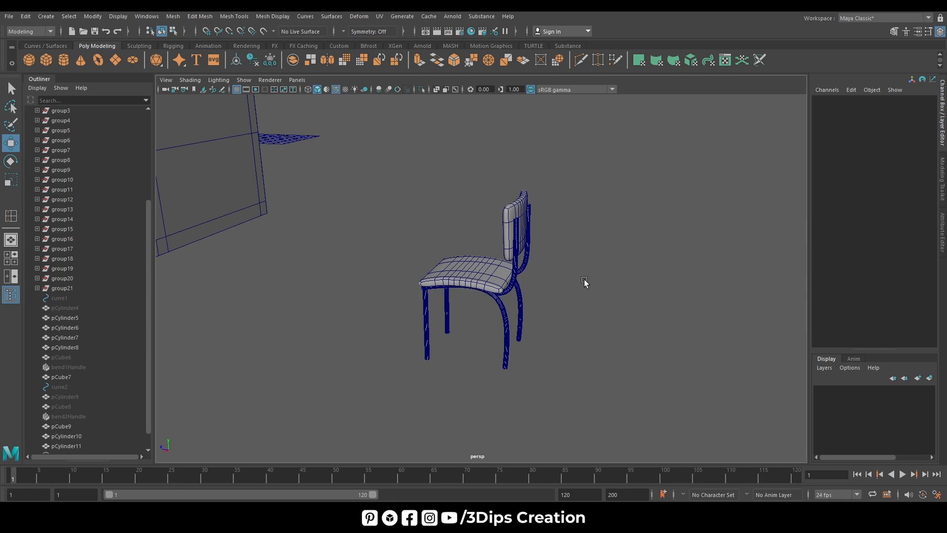
pyautogui.click(498, 279)
pyautogui.press('f')
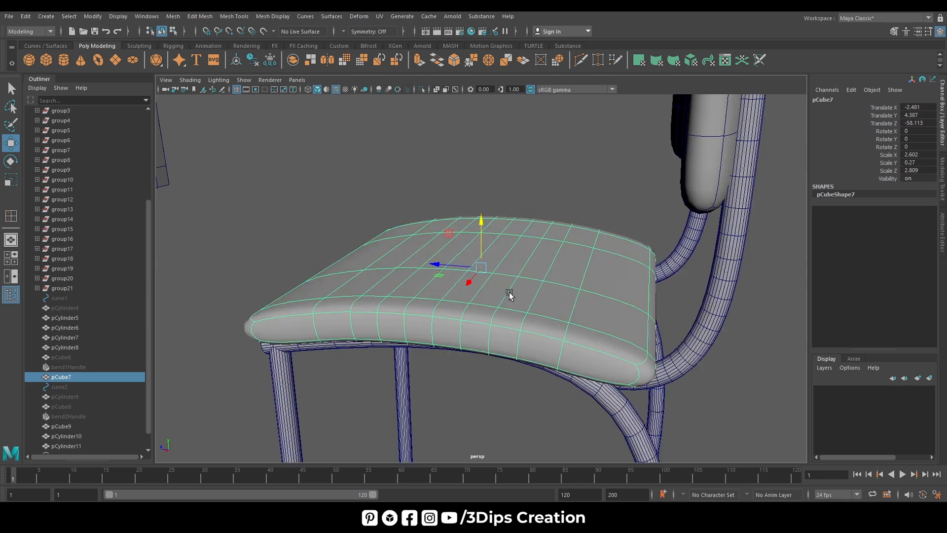
pyautogui.press('r')
pyautogui.moveTo(484, 223); pyautogui.dragTo(482, 209)
pyautogui.keyDown('alt'); pyautogui.moveTo(415, 385); pyautogui.dragTo(483, 361); pyautogui.keyUp('alt')
pyautogui.moveTo(484, 228); pyautogui.dragTo(558, 321)
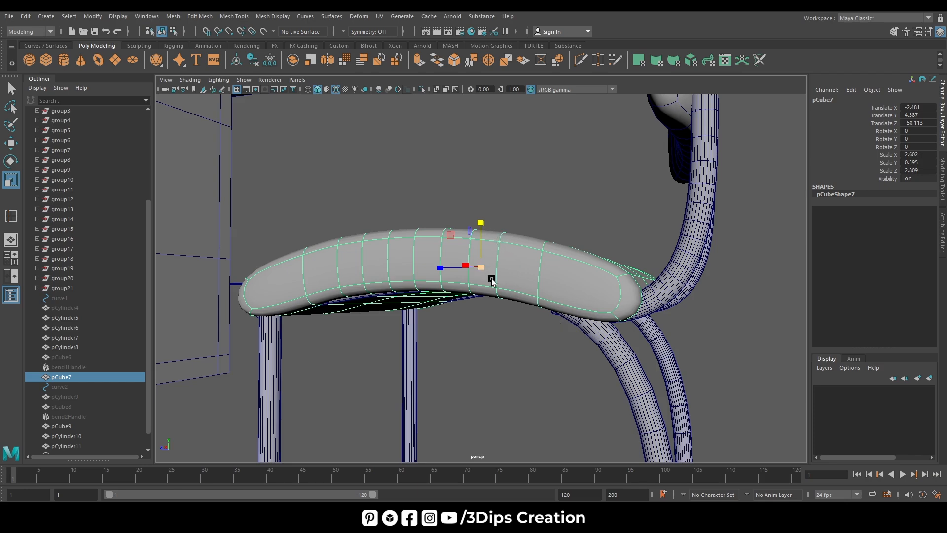
# - Adjust the thickened seat's height on the tubular frame, then deselect it and check the fit
pyautogui.keyDown('alt'); pyautogui.moveTo(491, 275); pyautogui.dragTo(576, 358); pyautogui.keyUp('alt')
pyautogui.press('w')
pyautogui.moveTo(482, 225); pyautogui.dragTo(616, 327)
pyautogui.scroll(-8, 688, 318)
pyautogui.keyDown('alt'); pyautogui.moveTo(687, 317); pyautogui.dragTo(620, 348); pyautogui.keyUp('alt')
pyautogui.click(619, 349)
pyautogui.scroll(5, 564, 368)
pyautogui.moveTo(481, 394)
pyautogui.keyDown('alt'); pyautogui.mouseDown()
pyautogui.moveTo(556, 385)
pyautogui.moveTo(464, 397)
pyautogui.mouseUp(); pyautogui.keyUp('alt')
pyautogui.scroll(-5, 539, 334)
# - Group all the chair parts and name the group Chair
pyautogui.keyDown('alt'); pyautogui.moveTo(636, 344); pyautogui.dragTo(495, 335); pyautogui.keyUp('alt')
pyautogui.moveTo(397, 173); pyautogui.dragTo(563, 351)
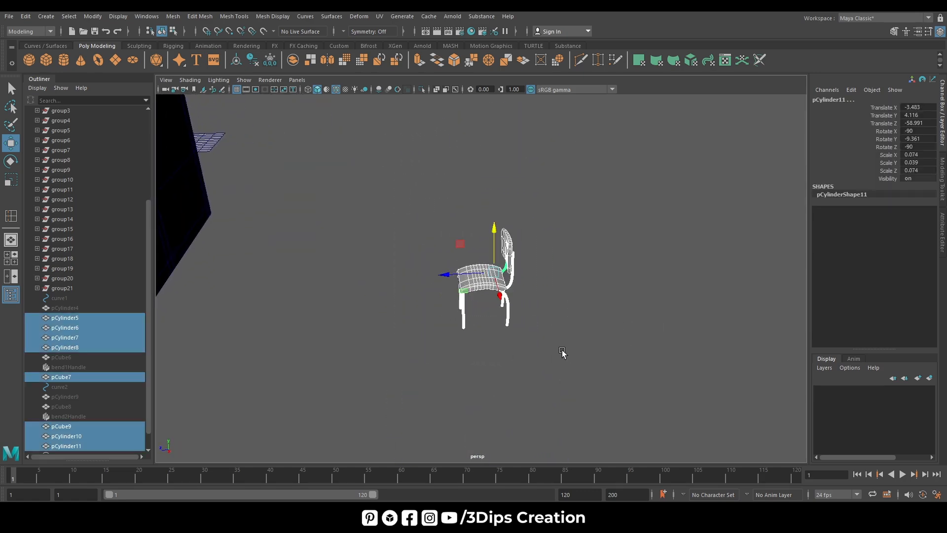
pyautogui.hotkey('ctrl', 'g')
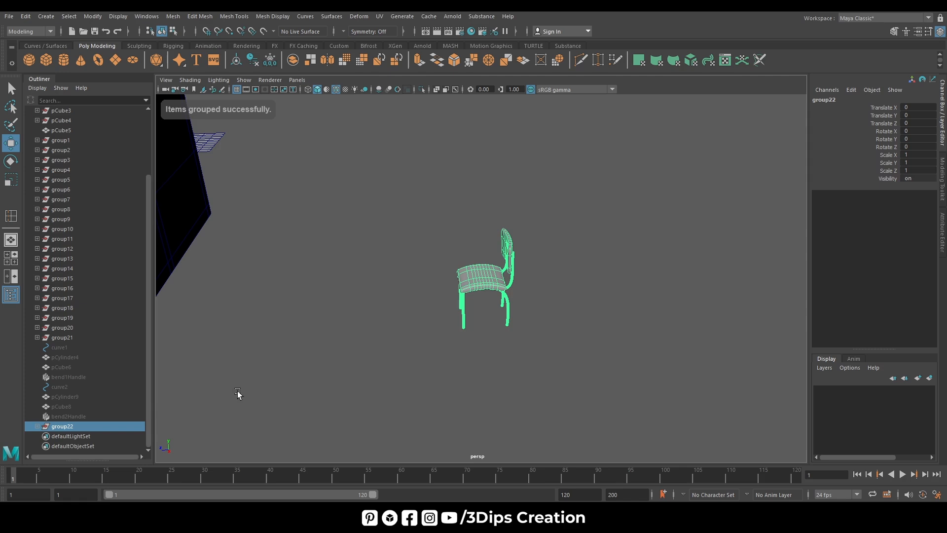
pyautogui.doubleClick(79, 425)
pyautogui.write('Chair')
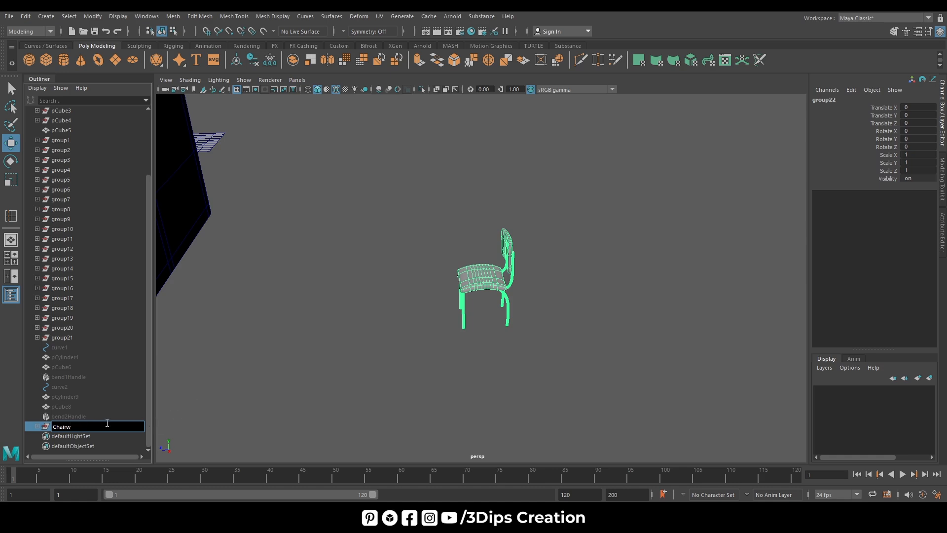
pyautogui.click(212, 416)
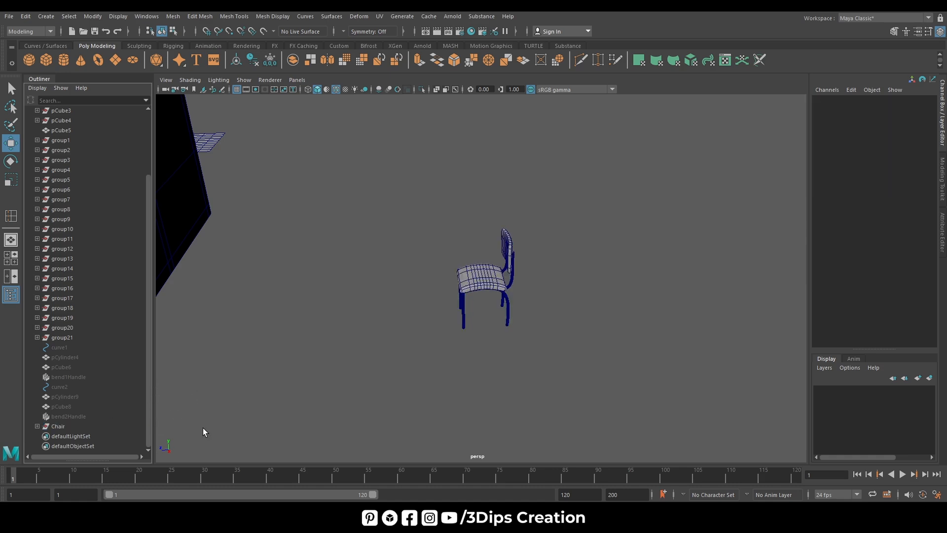
# - Center the Chair group's pivot and move the group into the building to about Translate Z 61.494
pyautogui.click(62, 427)
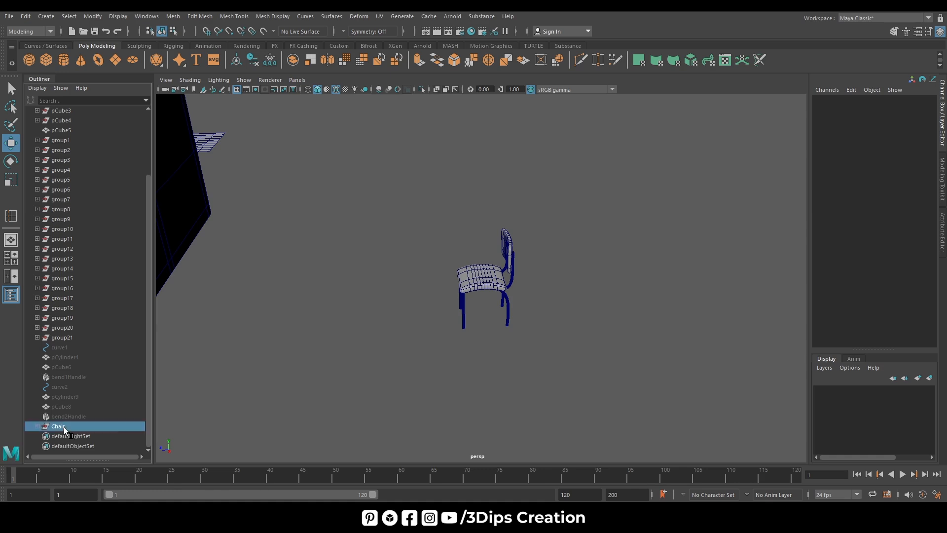
pyautogui.click(237, 61)
pyautogui.scroll(-8, 561, 321)
pyautogui.moveTo(438, 285); pyautogui.dragTo(139, 302)
pyautogui.press('f')
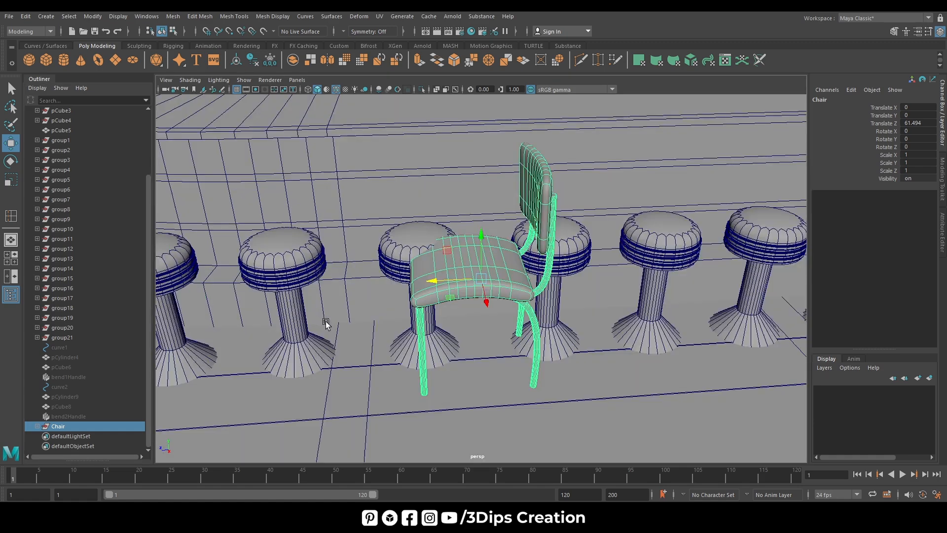
# - In the front view, lower the chair to floor level at about Translate Y -0.565 and shift it to about Translate X -2.139
pyautogui.scroll(-5, 427, 327)
pyautogui.press('space')
pyautogui.press('space')
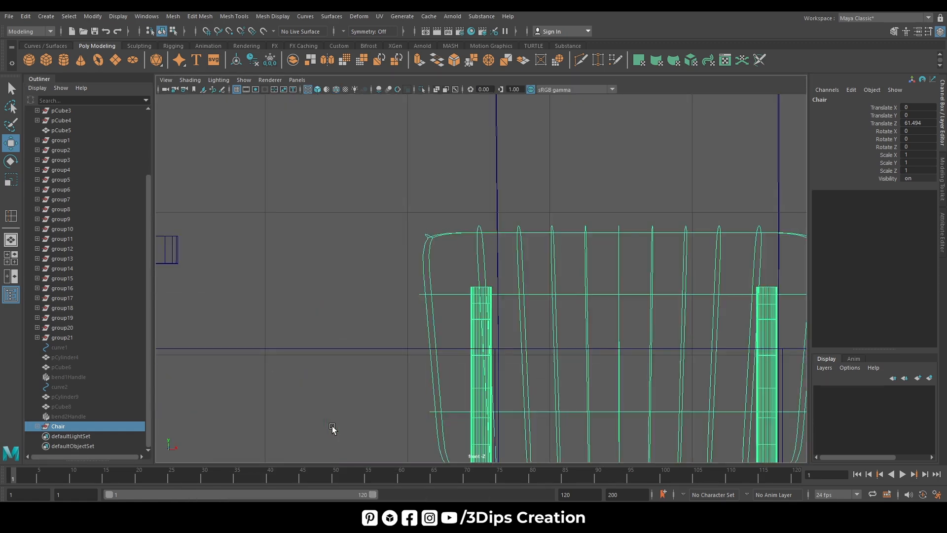
pyautogui.scroll(-6, 474, 380)
pyautogui.moveTo(484, 228); pyautogui.dragTo(483, 256)
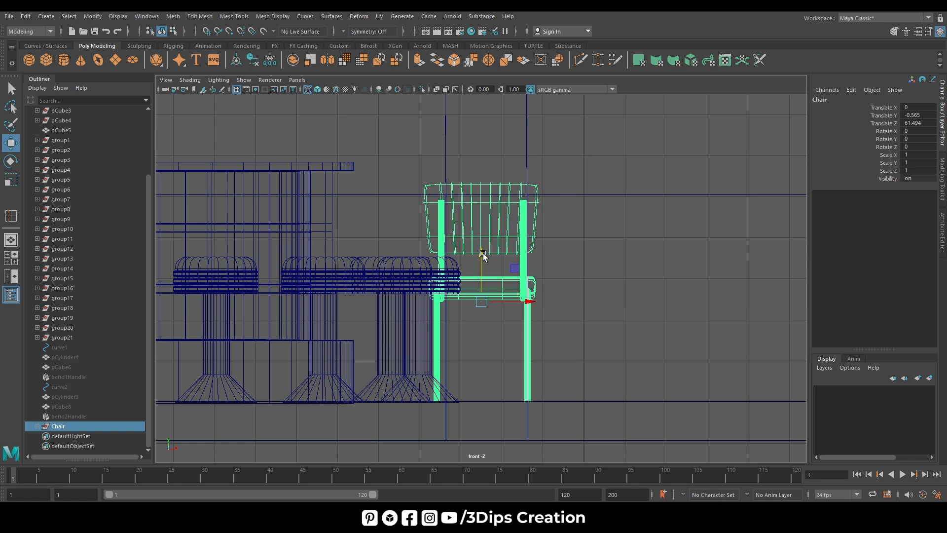
pyautogui.moveTo(527, 315); pyautogui.dragTo(439, 316)
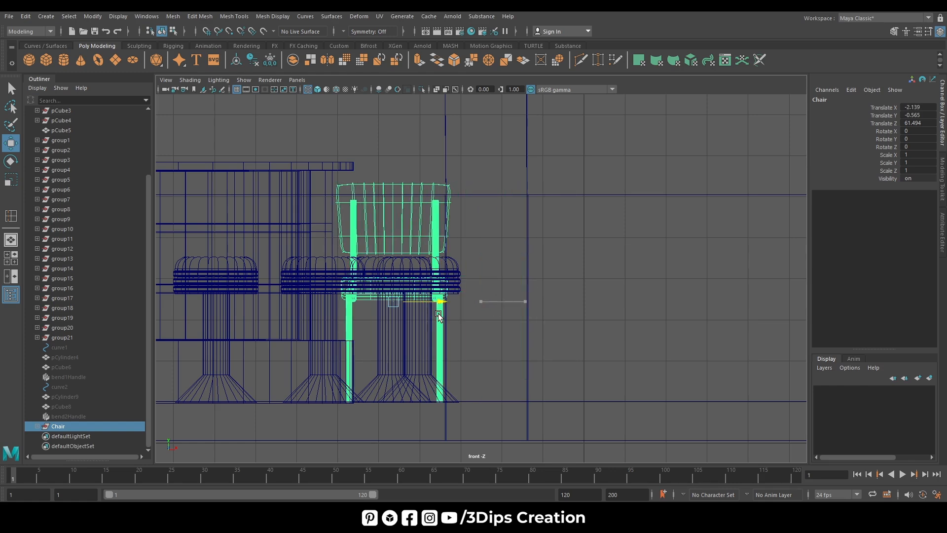
# - In the side view, move the chair past the row of stools to about Translate Z 88.093
pyautogui.press('space')
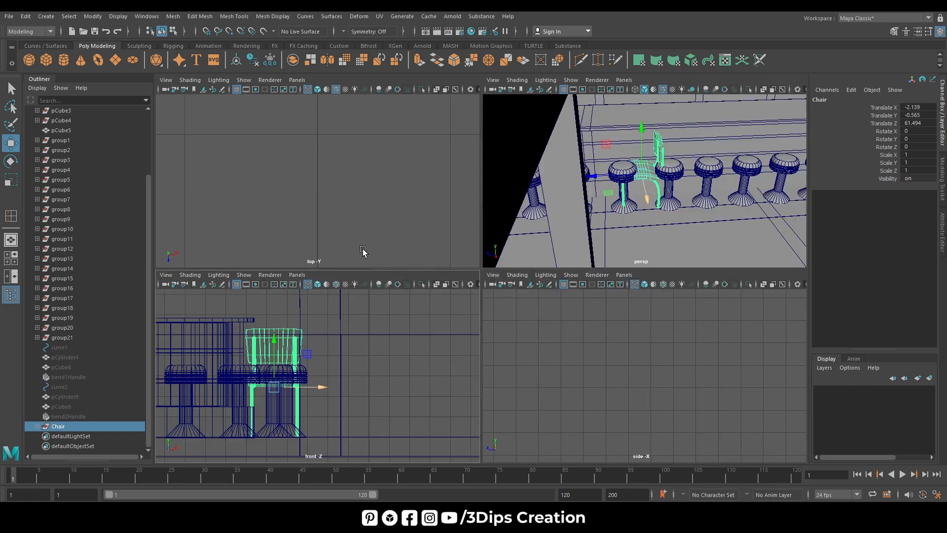
pyautogui.press('space')
pyautogui.scroll(-10, 621, 371)
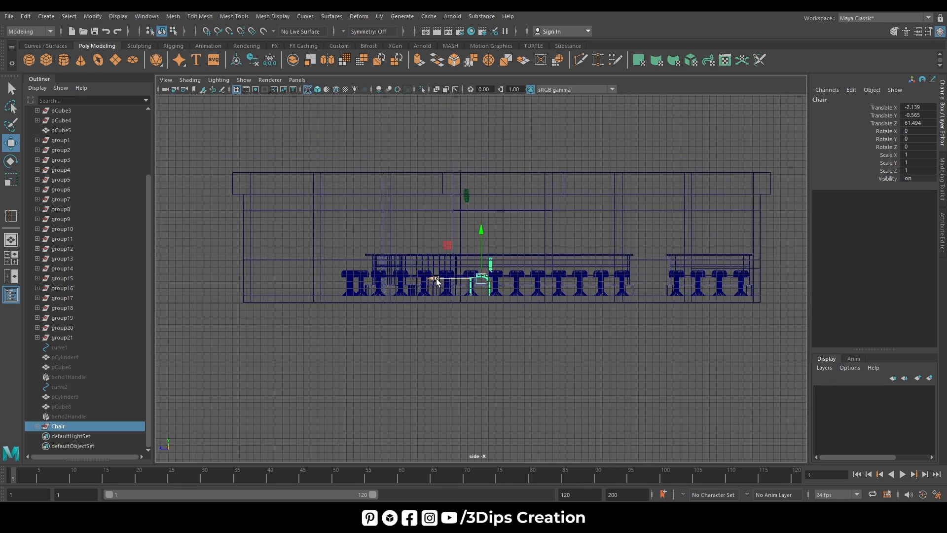
pyautogui.moveTo(434, 276); pyautogui.dragTo(247, 328)
# - Examine the chair's position relative to the counter, stools and walls in the top view
pyautogui.press('space')
pyautogui.press('space')
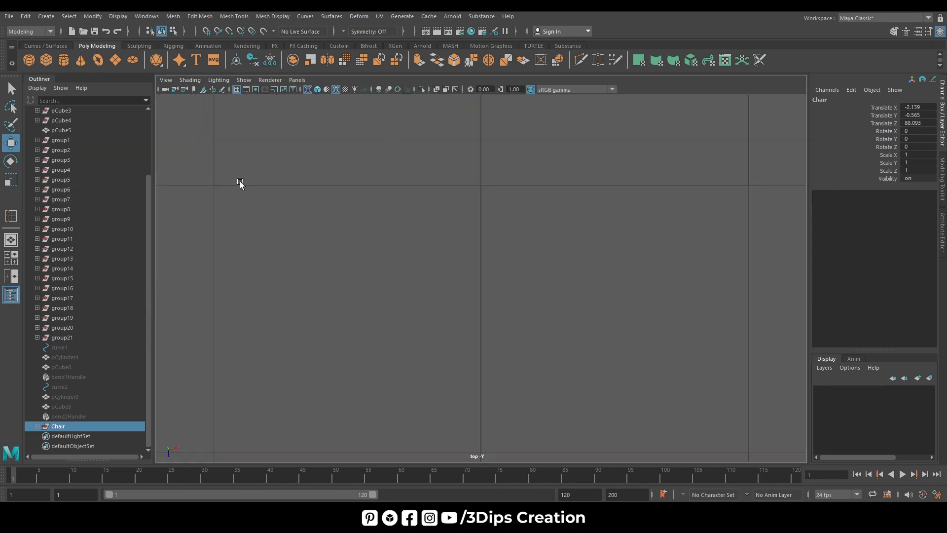
pyautogui.press('f')
pyautogui.scroll(-6, 472, 285)
pyautogui.scroll(-5, 478, 296)
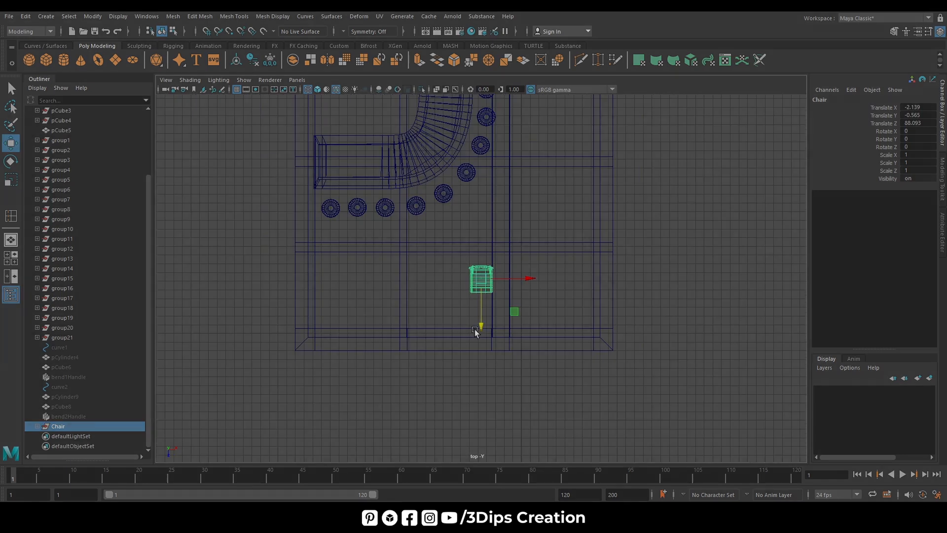